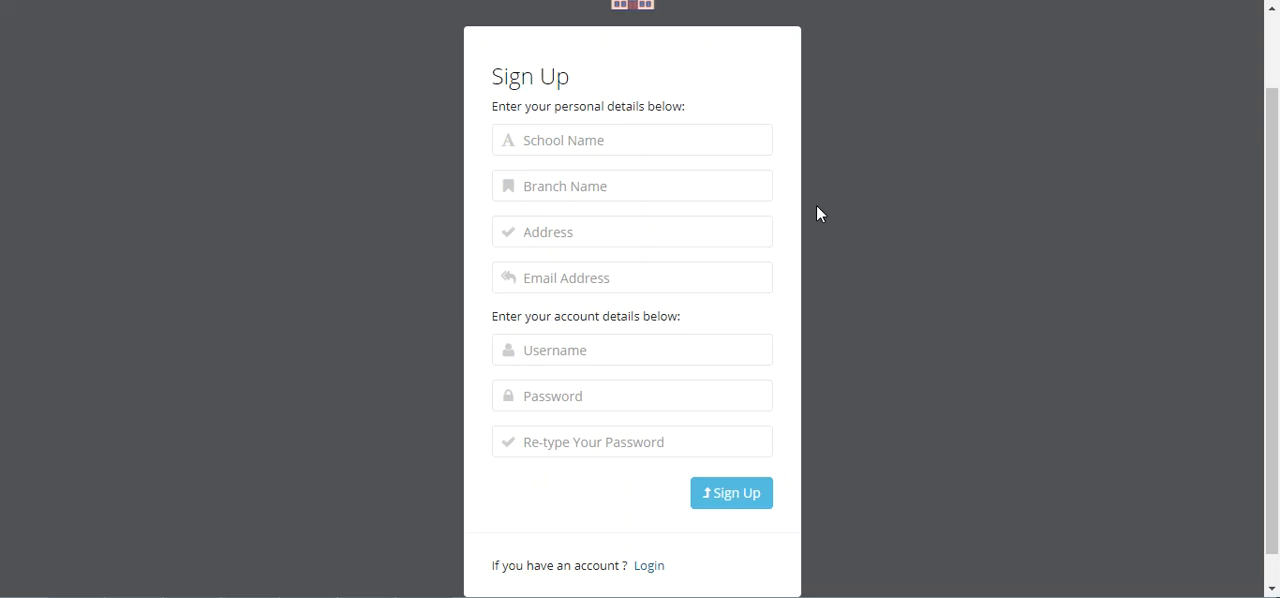
Step: Fill in the sign-up form's school name as Demo School and branch name as G-7
click(600, 146)
click(889, 118)
click(652, 141)
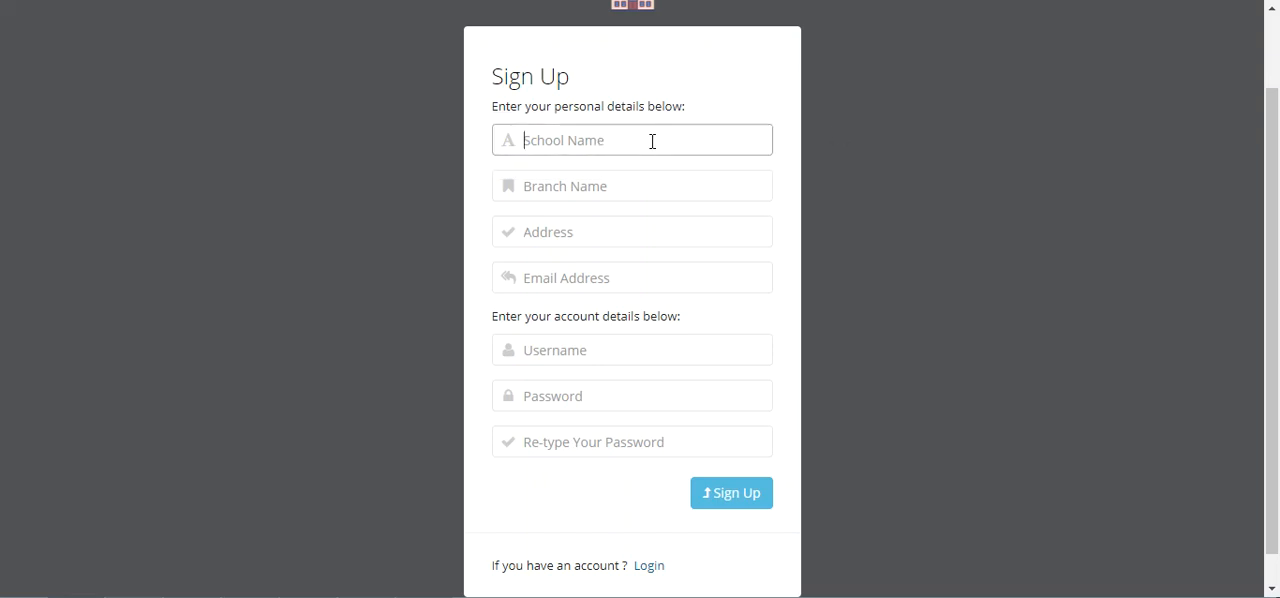
text(Demo School)
key(Tab)
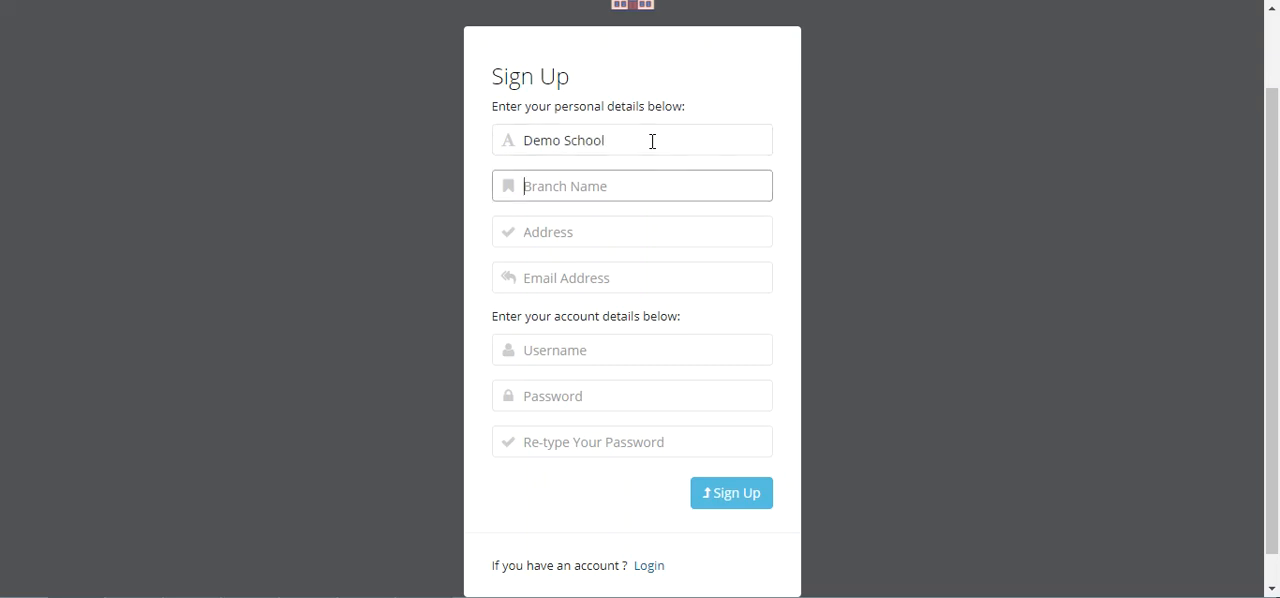
text(G-7)
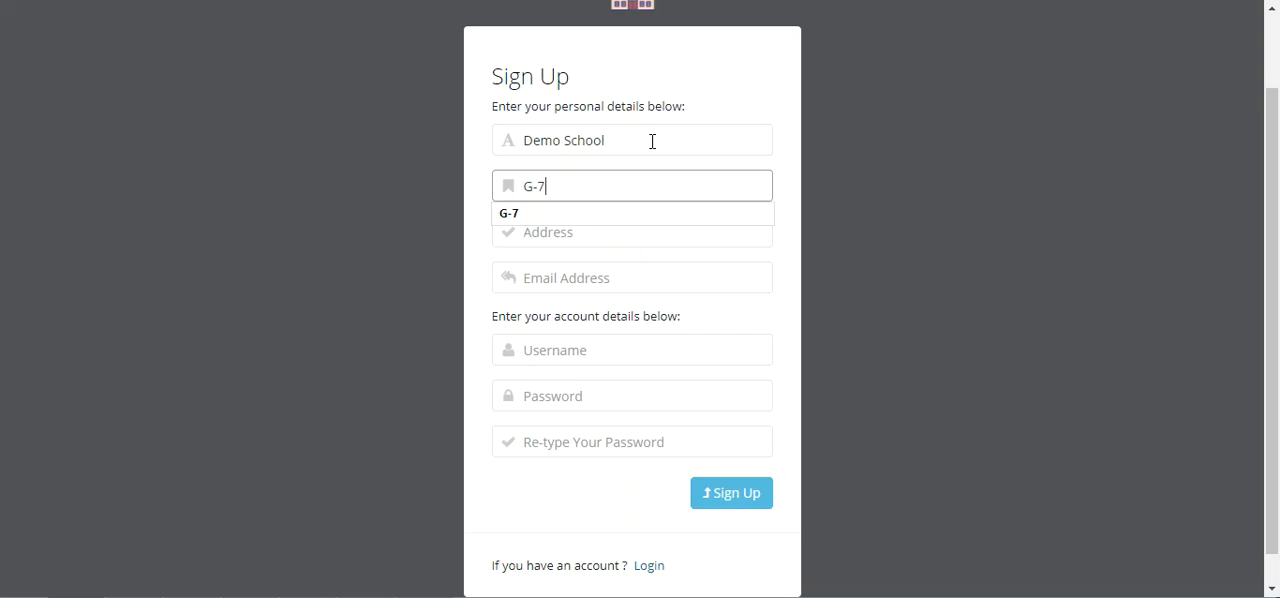
key(Tab)
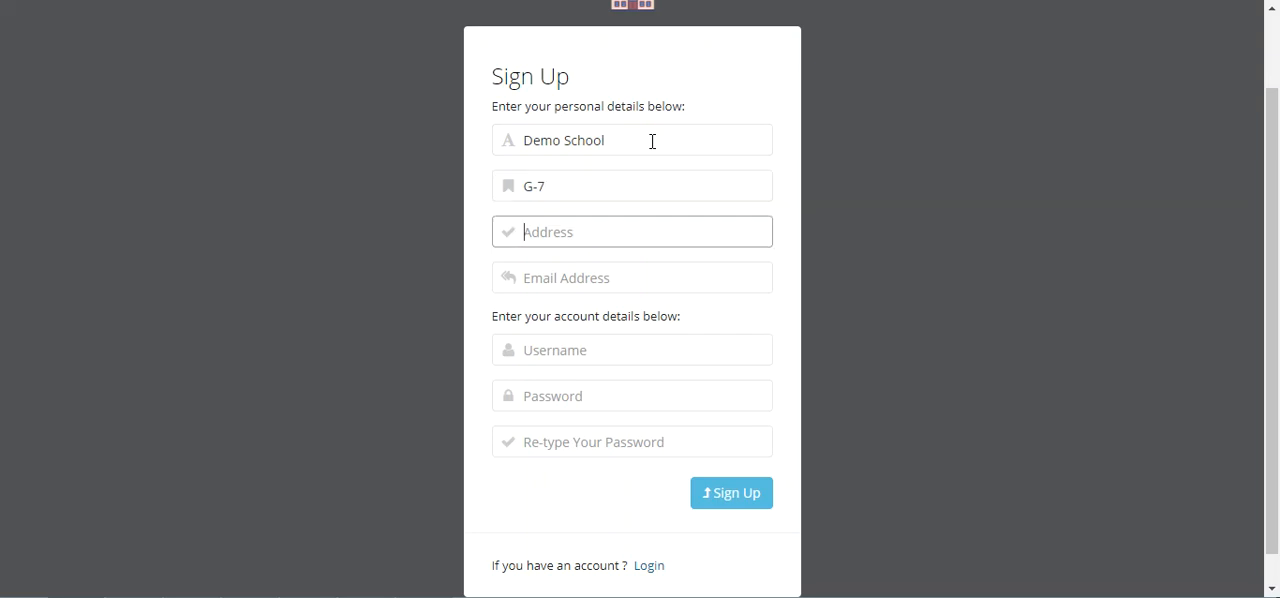
Step: Enter the school's address and e-mail address in the sign-up form
text(B)
key(BackSpace)
text(G)
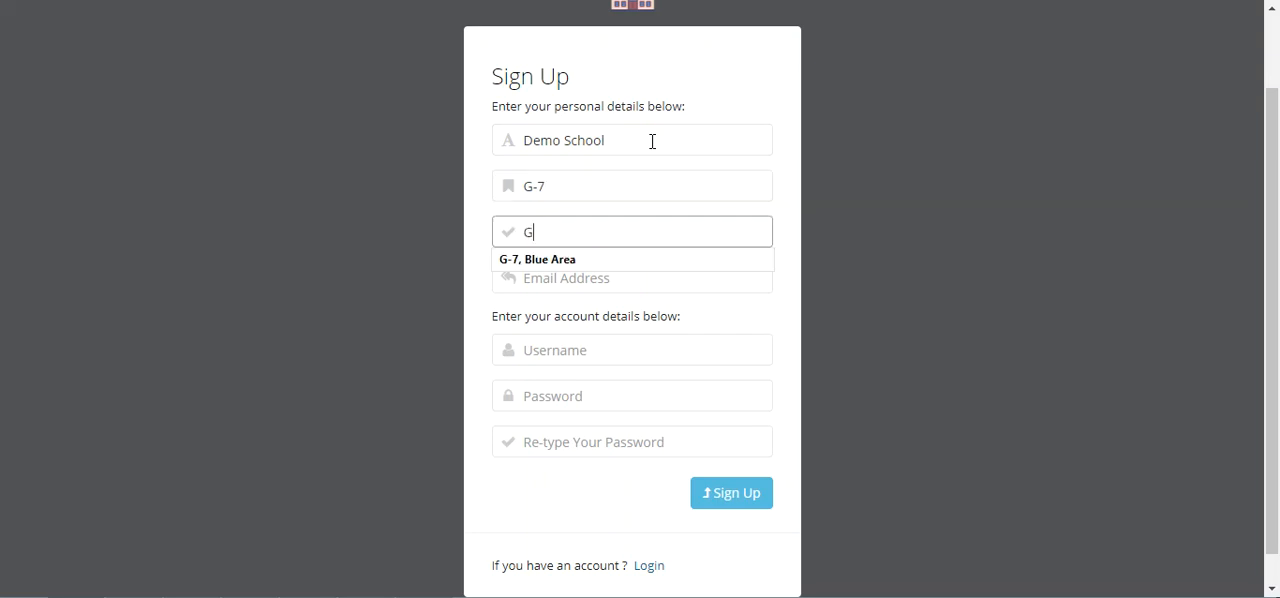
text(-7, Blue Area)
key(Tab)
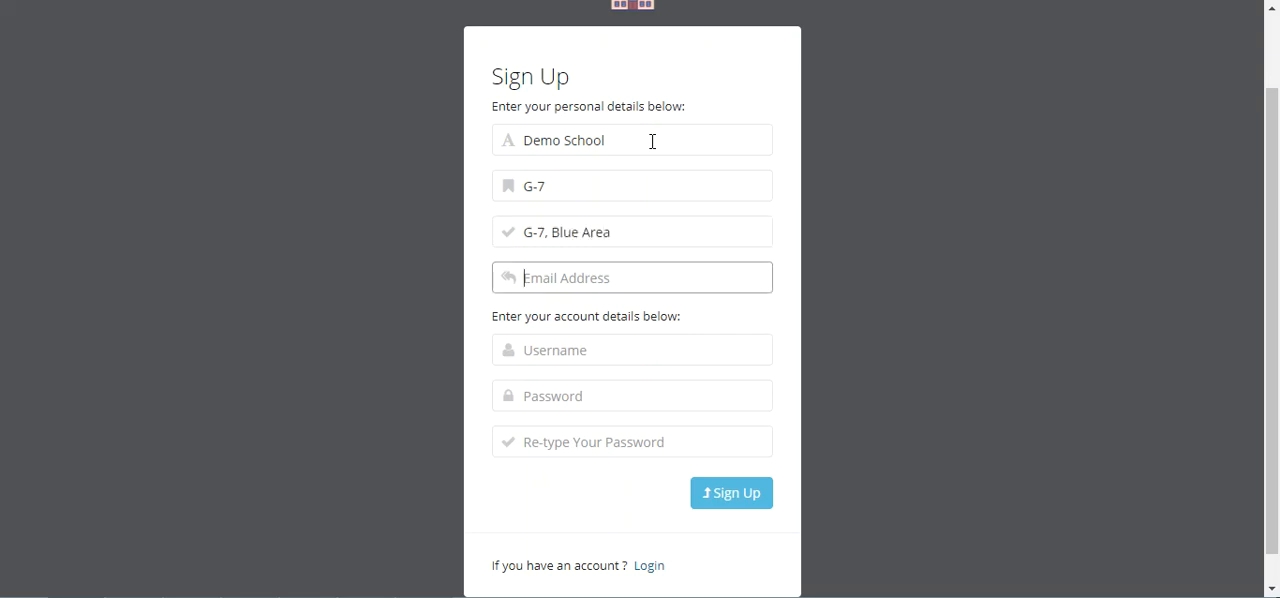
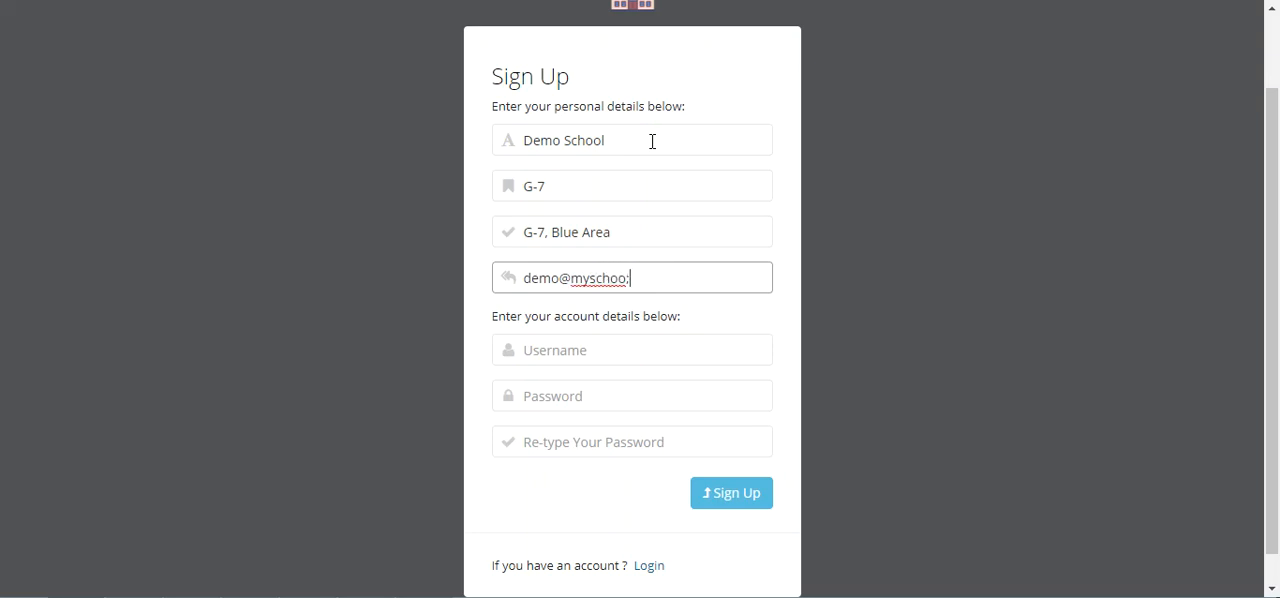
key(Tab)
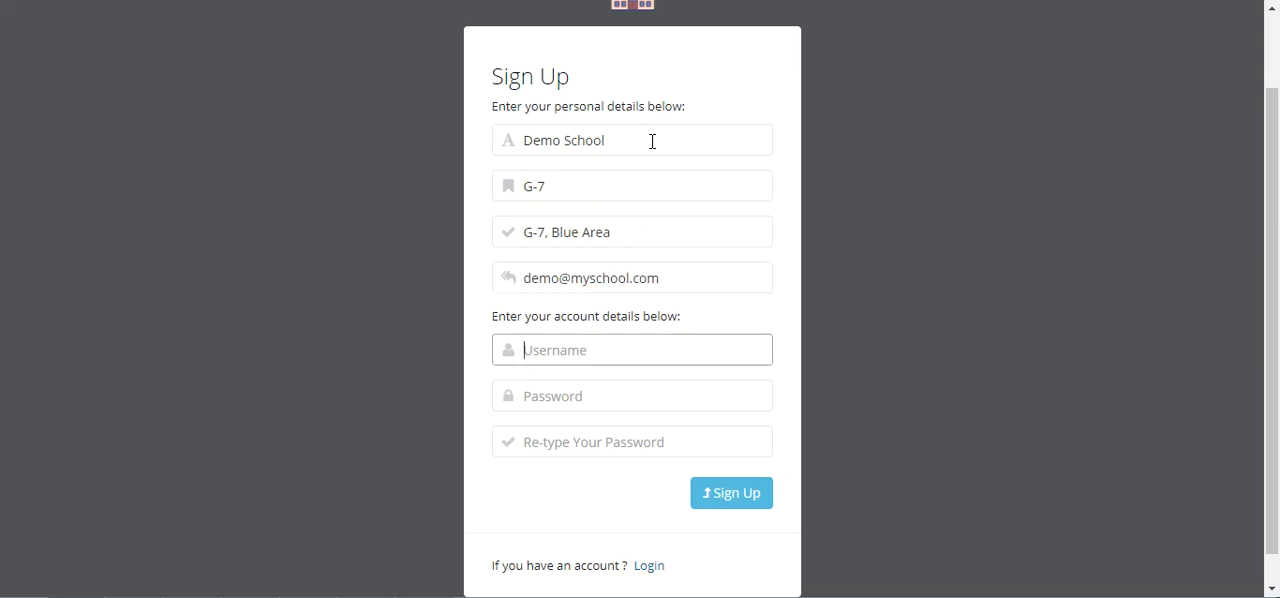
Step: Set the username to demo_admin, then enter and repeat the account password
text(demo_admin)
key(Tab)
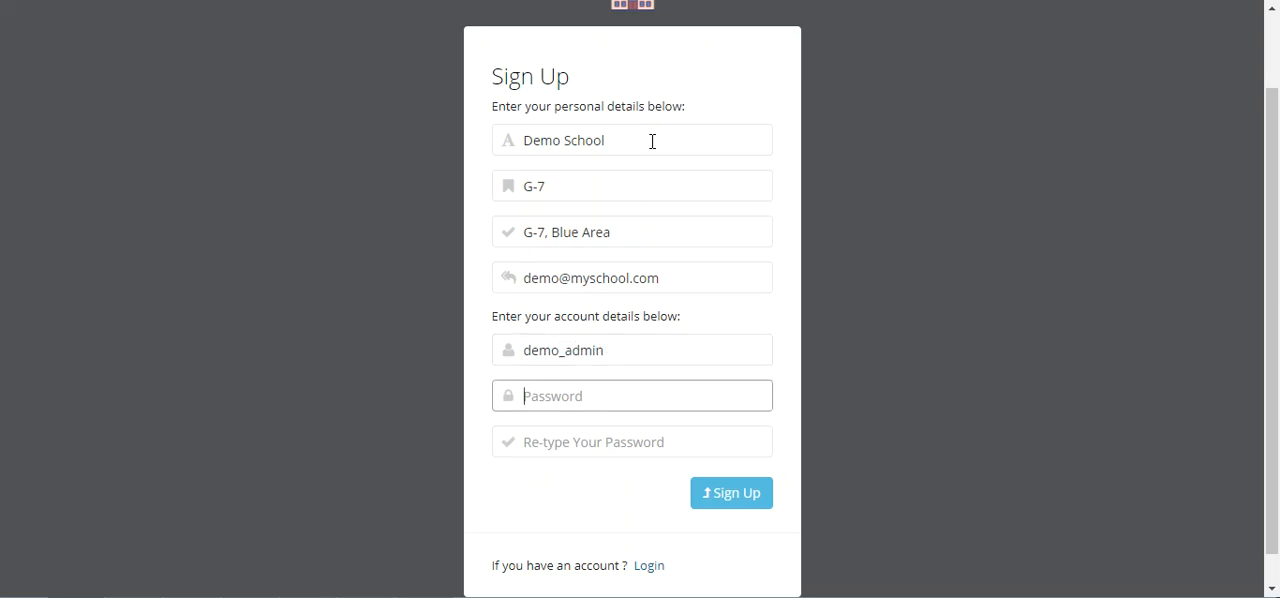
text(d)
click(619, 449)
text(dem)
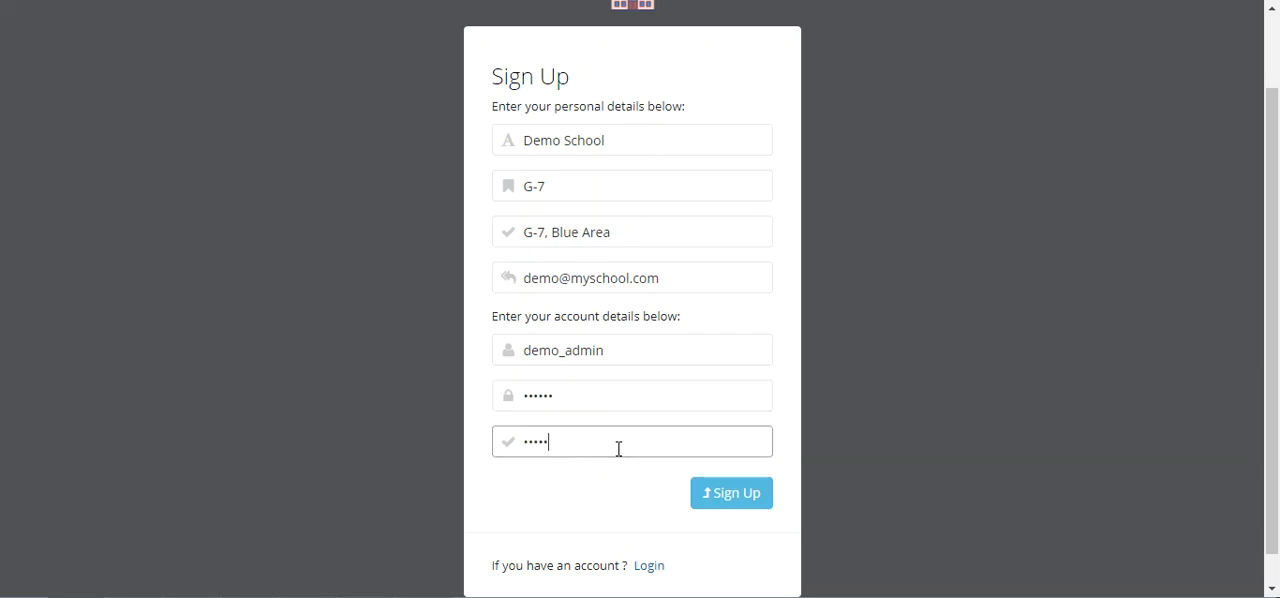
Step: Submit the sign-up form and let the browser save the new login
scroll(860, 380, down, 1)
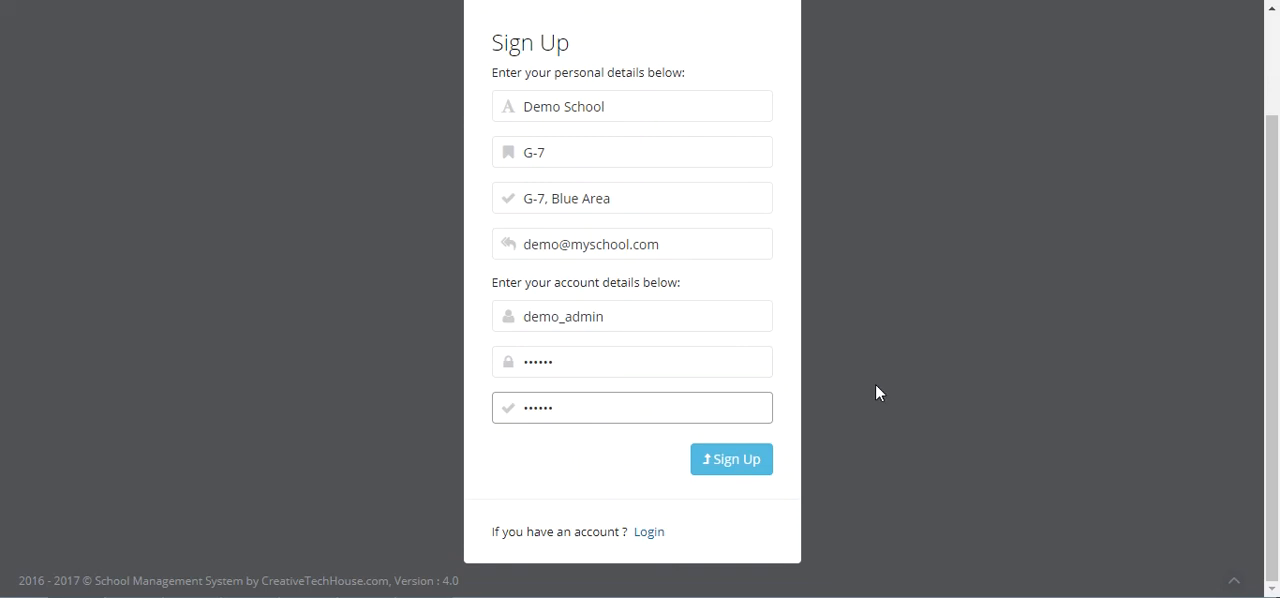
click(760, 458)
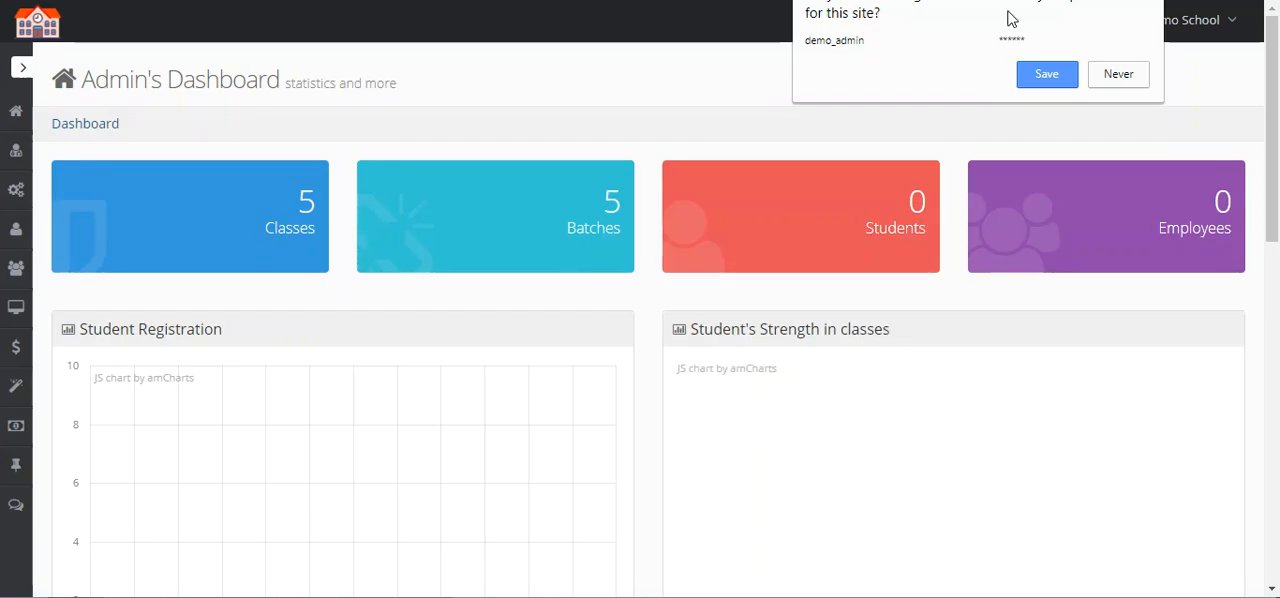
click(1060, 80)
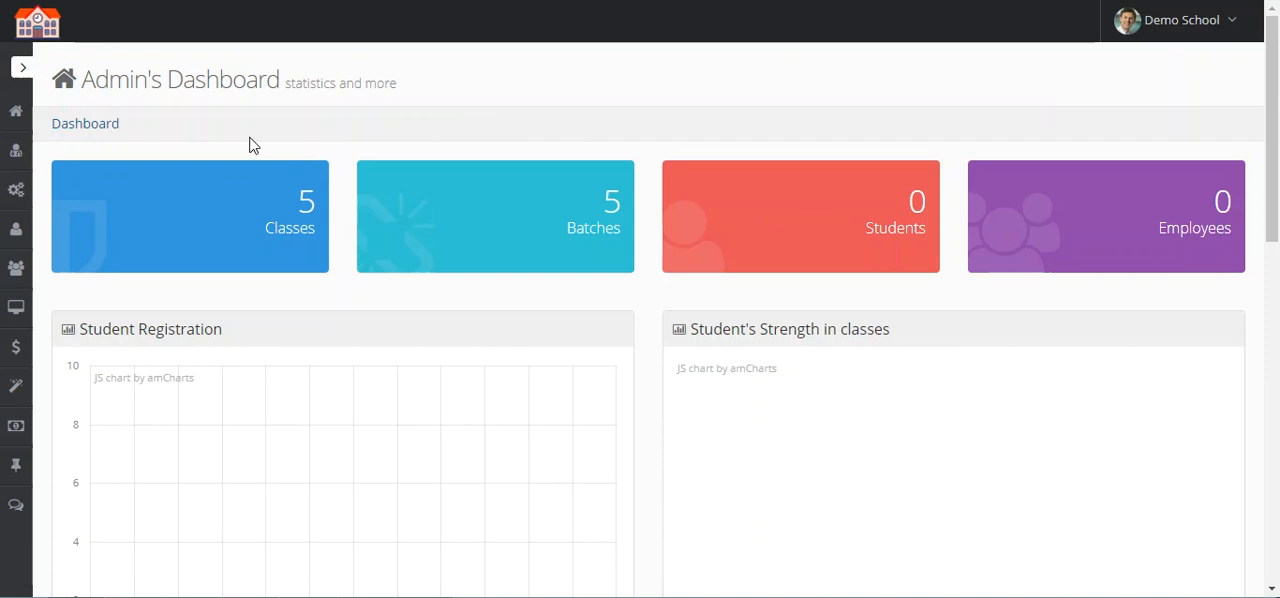
Step: Open the course and class list from the settings and examine Grade I's name, category, section and batches
mouse_move(1272, 120)
mouse_down()
mouse_move(1277, 400)
mouse_move(1276, 100)
mouse_up()
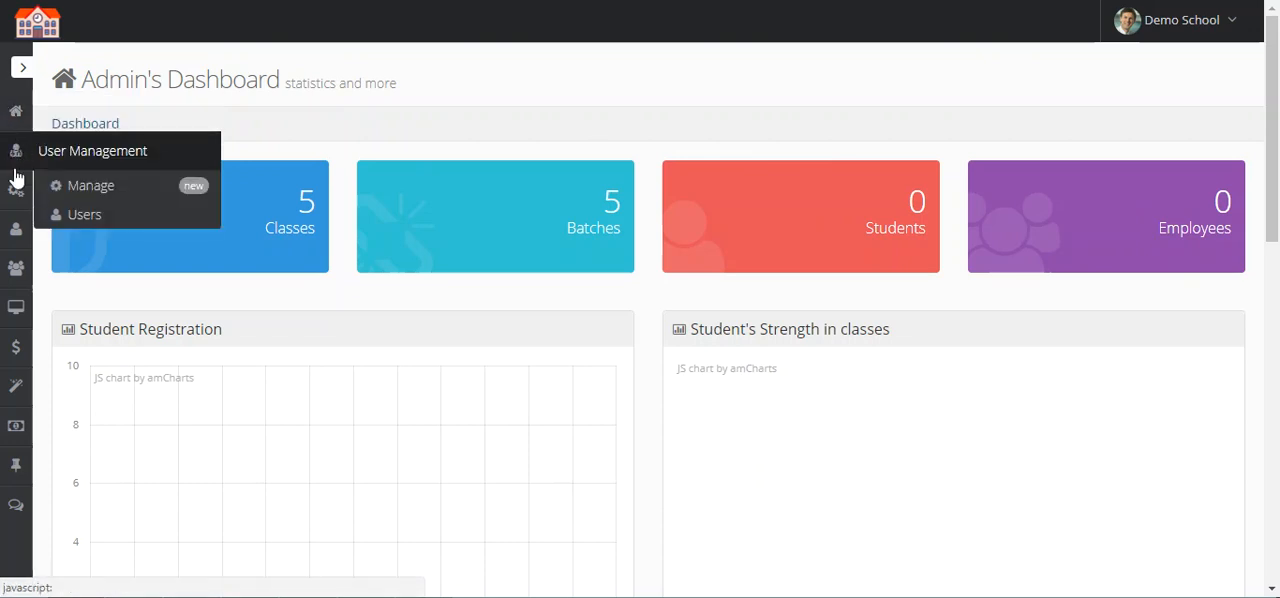
mouse_move(16, 205)
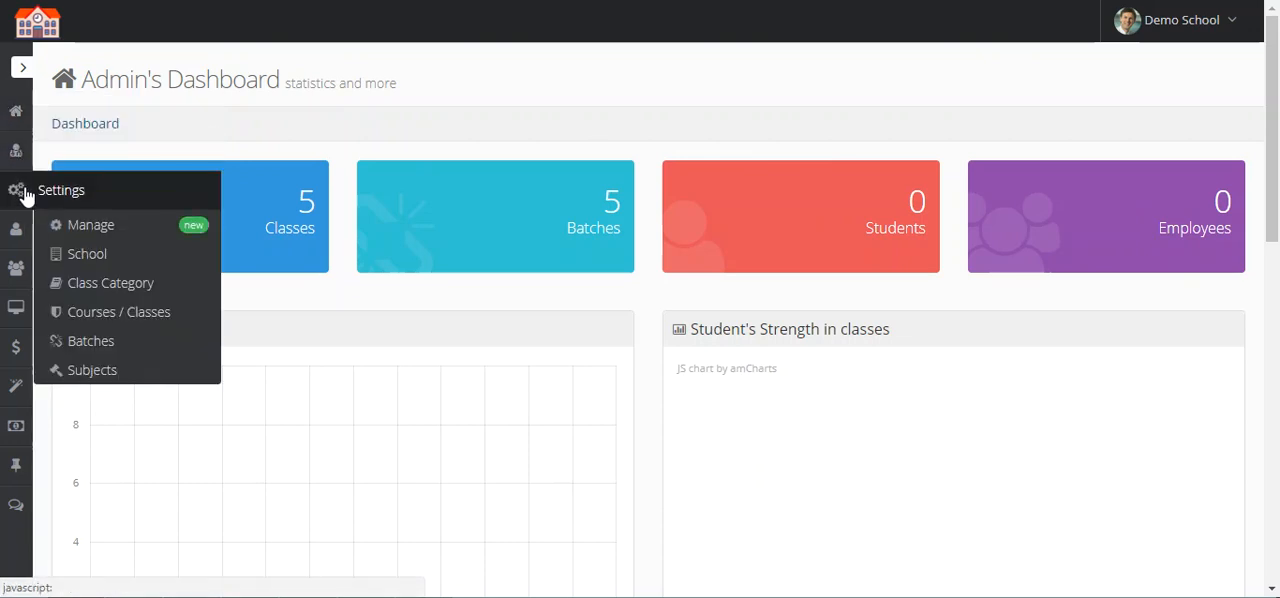
click(184, 317)
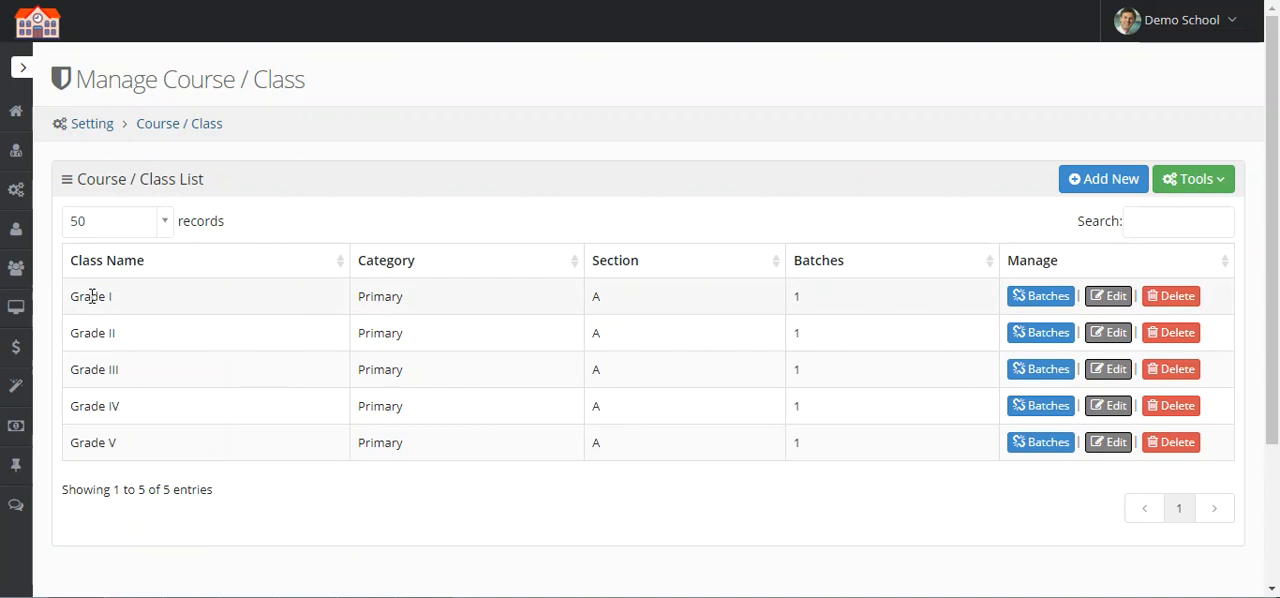
triple_click(91, 296)
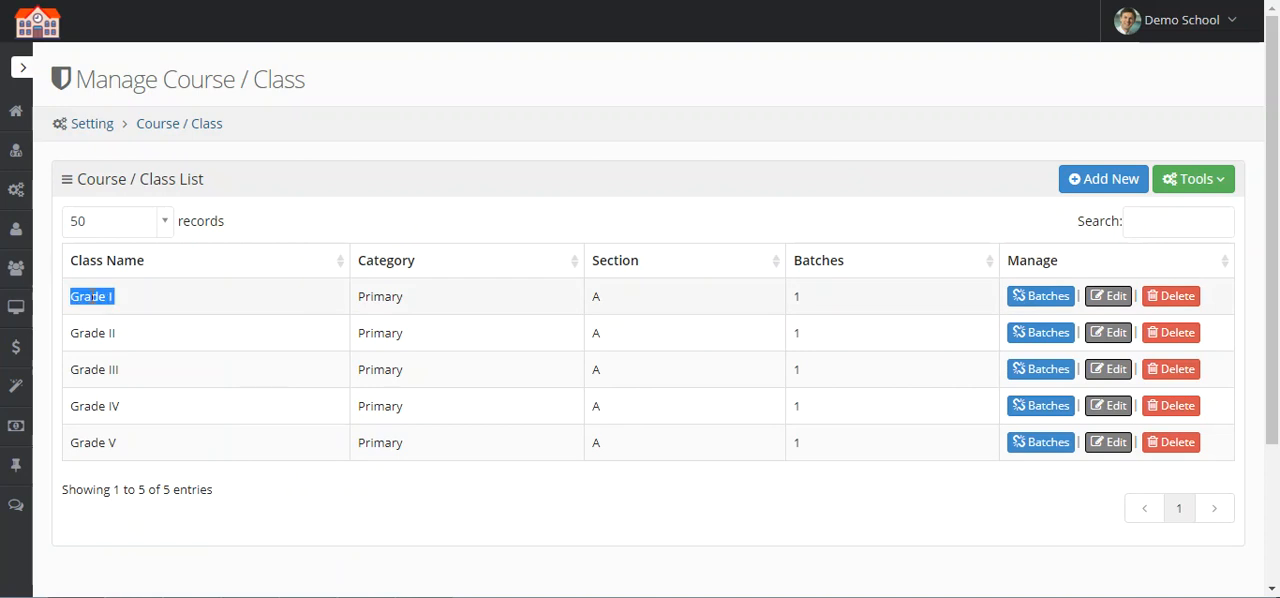
triple_click(378, 300)
triple_click(628, 299)
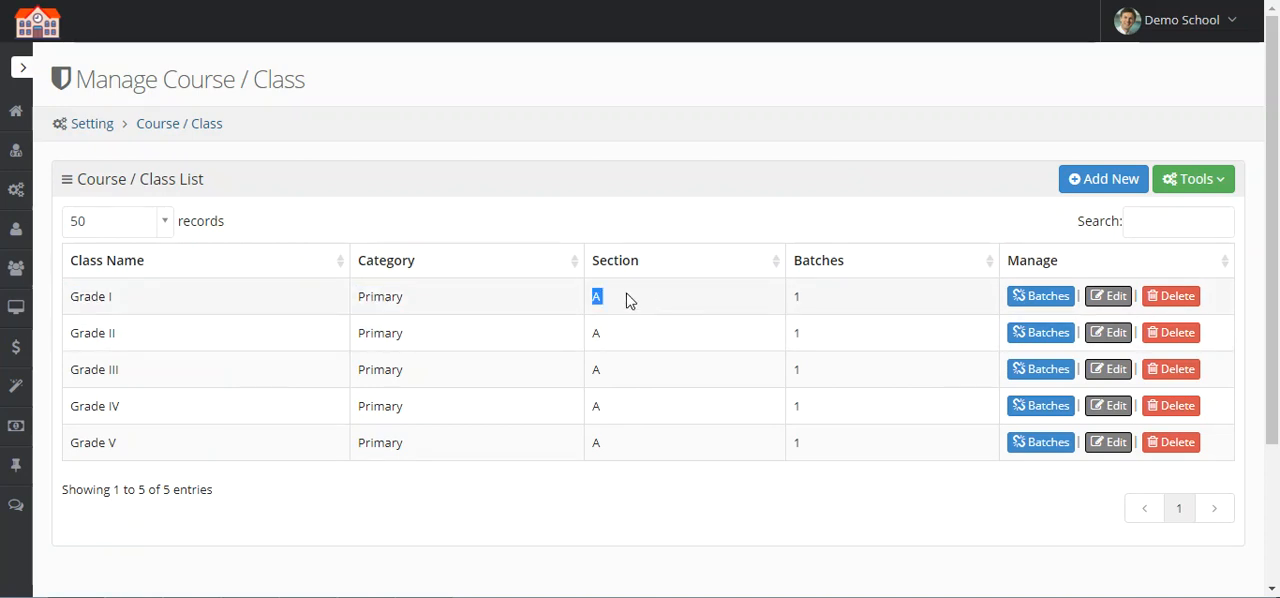
triple_click(817, 301)
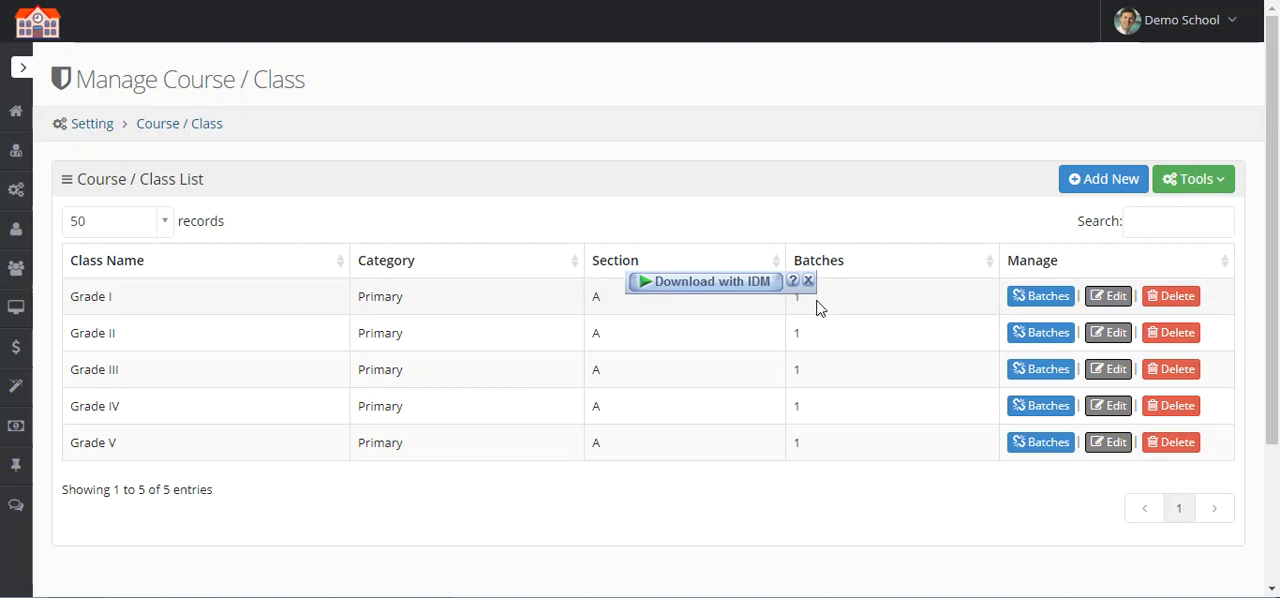
Step: Open Grade I's batches and examine the class and batch name in the batch list
click(1023, 306)
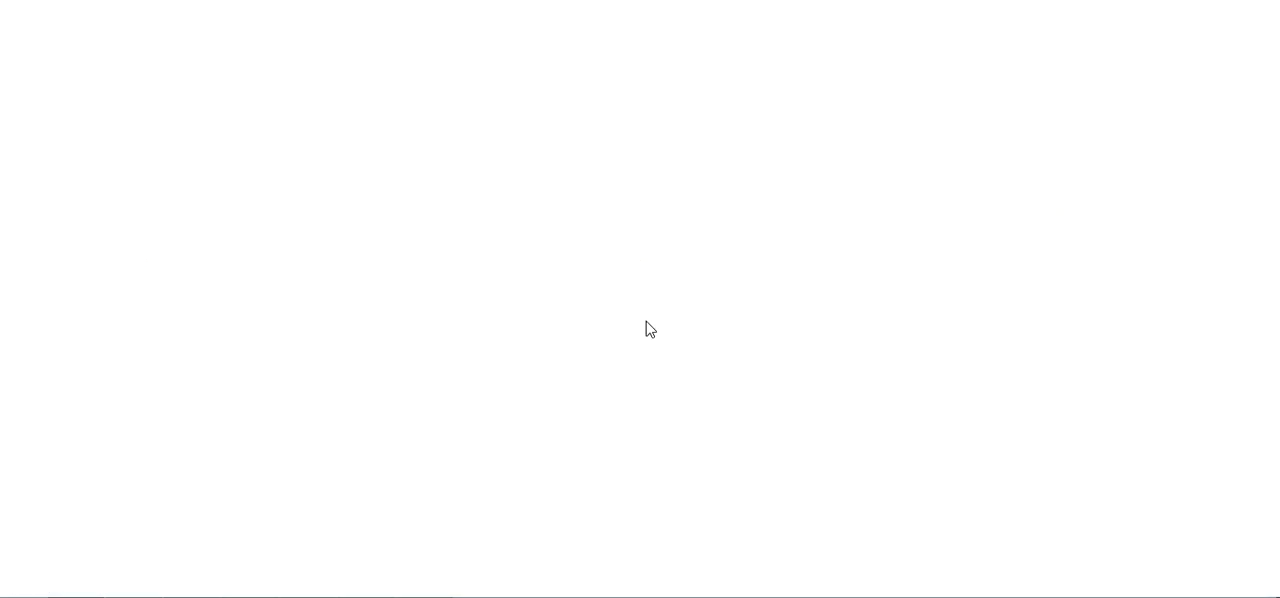
scroll(420, 360, down, 2)
triple_click(102, 345)
click(183, 363)
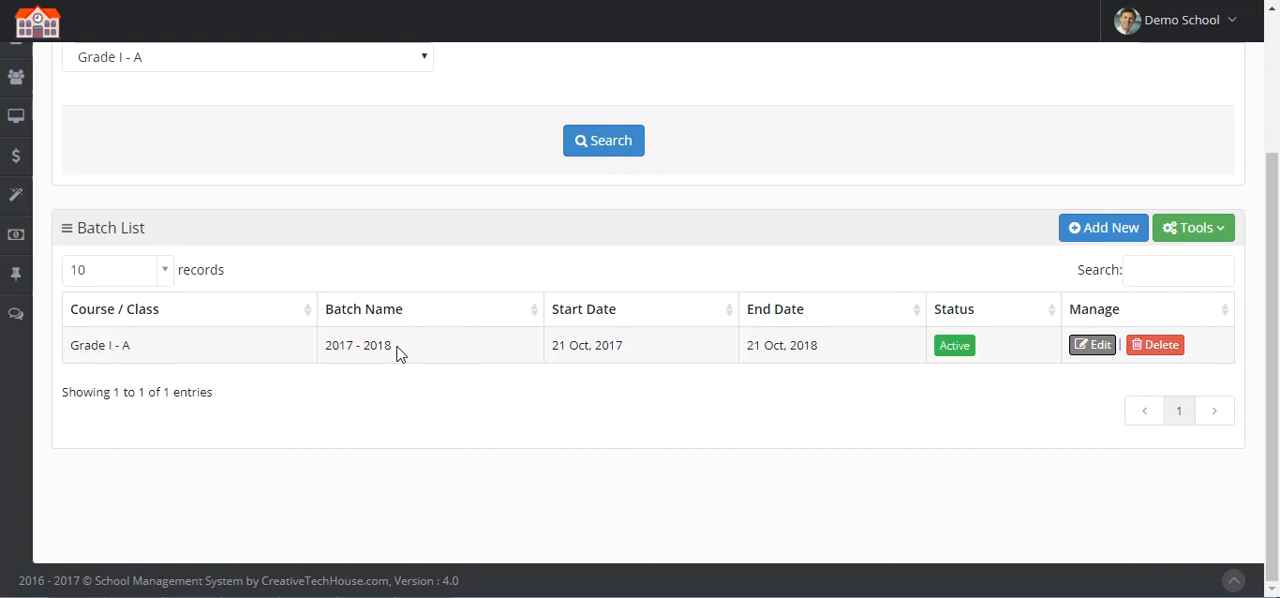
triple_click(397, 351)
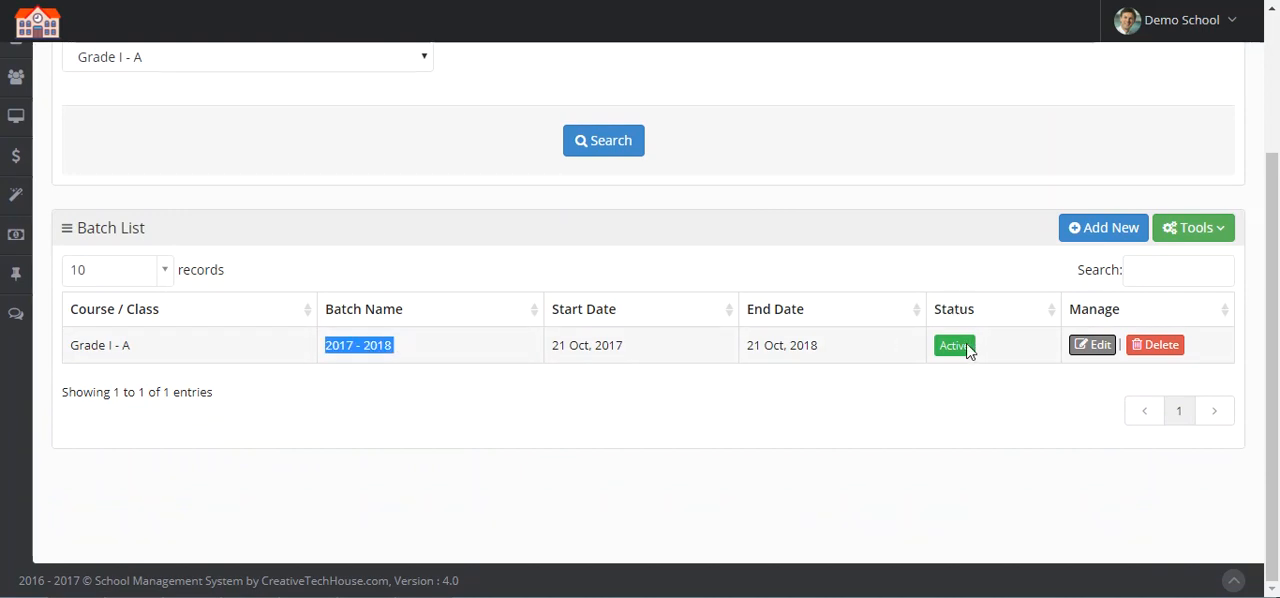
Step: Search the batches with the course / class filter set to All and review the full batch list
scroll(940, 335, up, 1)
scroll(940, 332, up, 3)
click(205, 246)
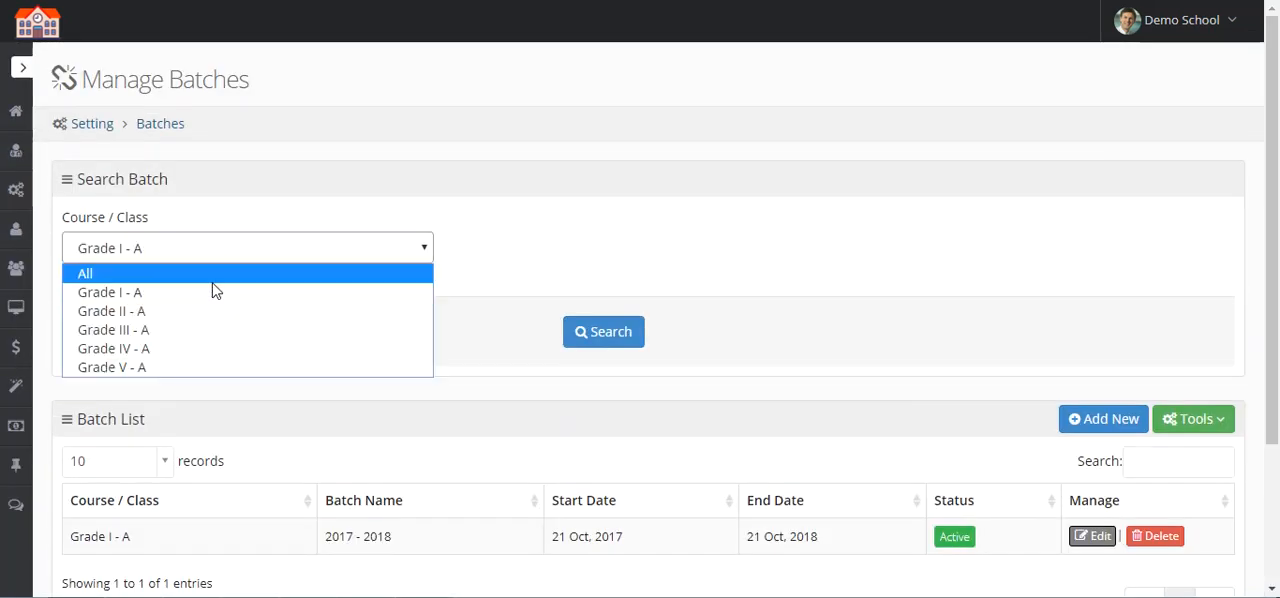
click(203, 276)
click(612, 340)
scroll(608, 336, down, 3)
scroll(605, 335, down, 1)
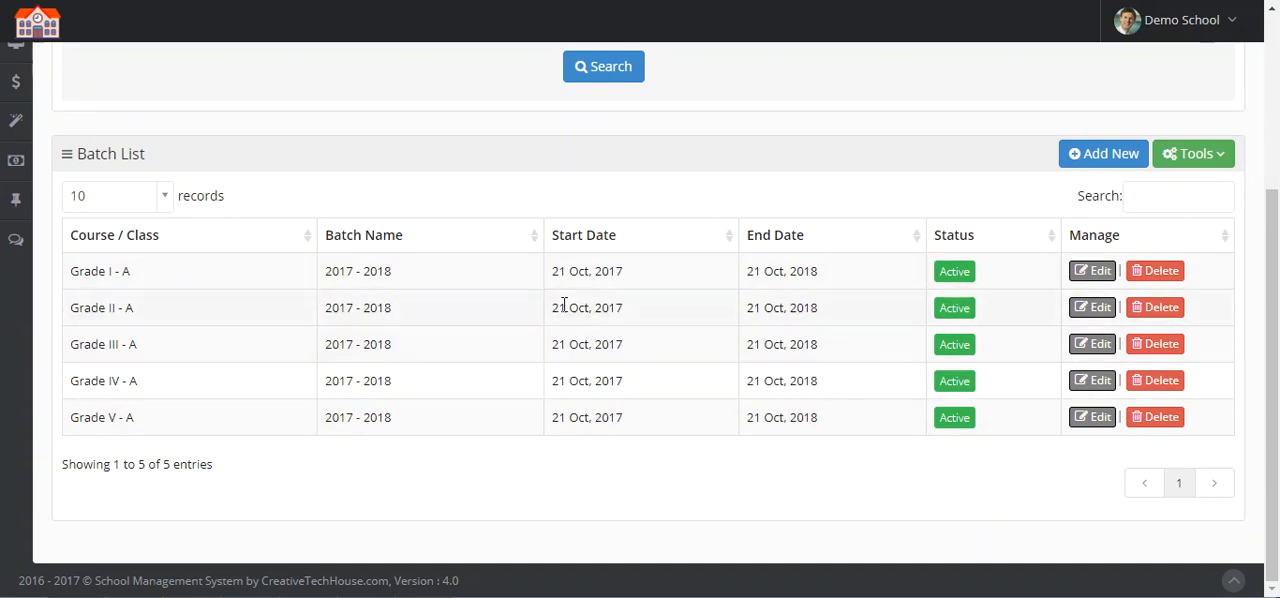
Step: Return to the course and class list and locate Grade I's section name
scroll(586, 335, up, 5)
mouse_move(10, 190)
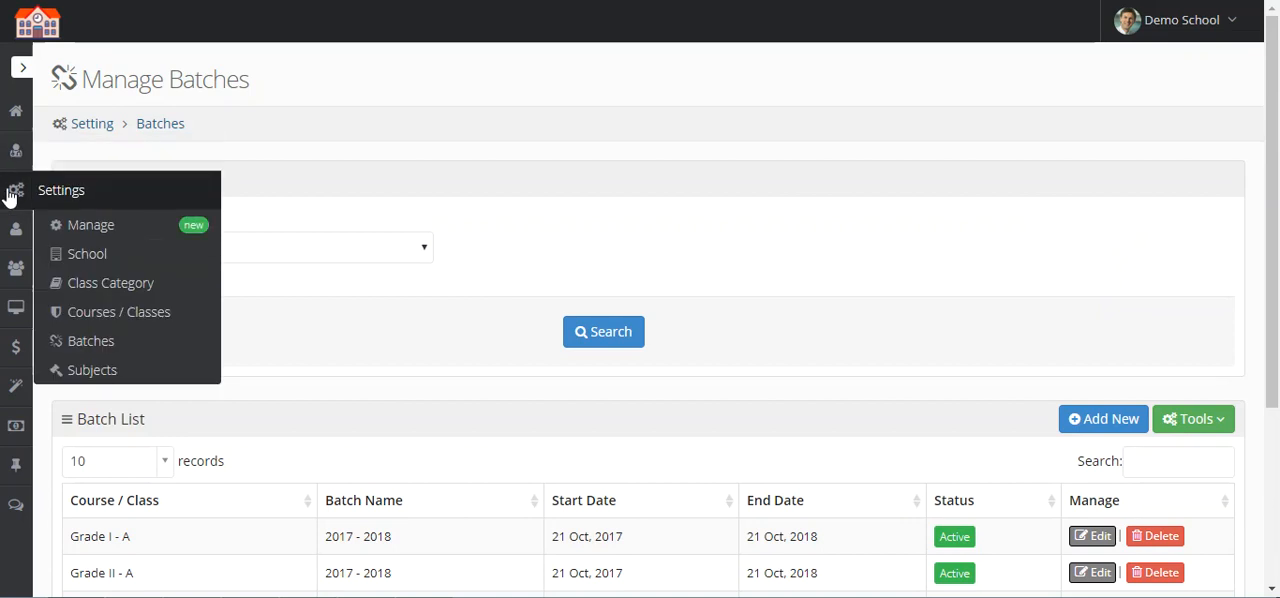
mouse_move(16, 232)
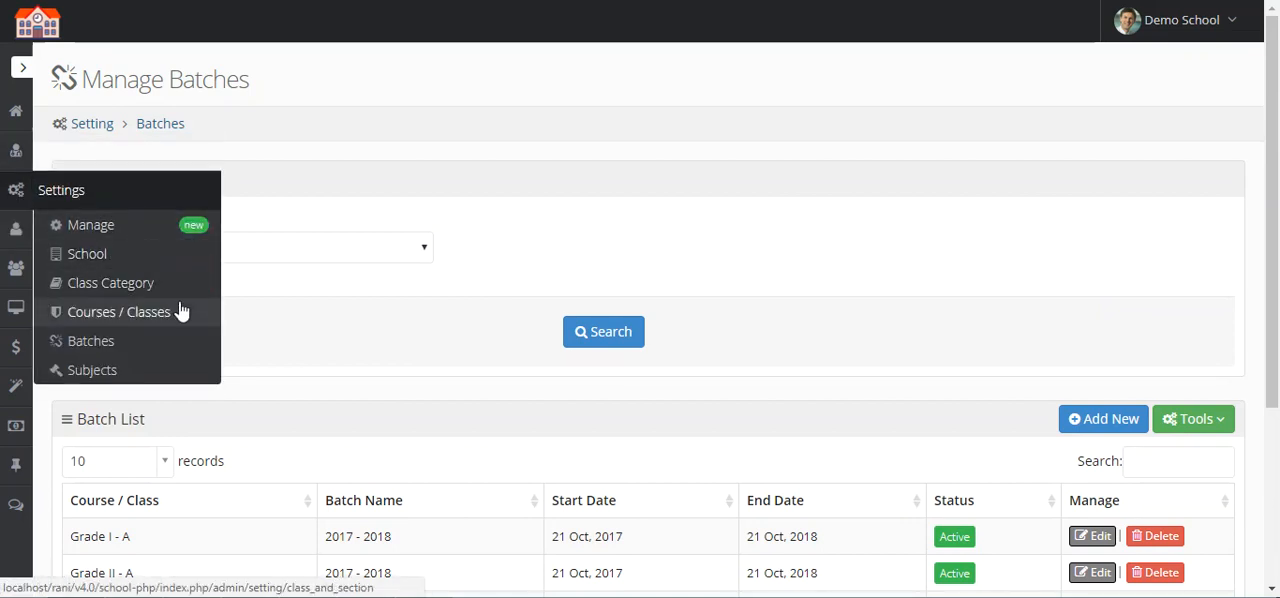
click(181, 312)
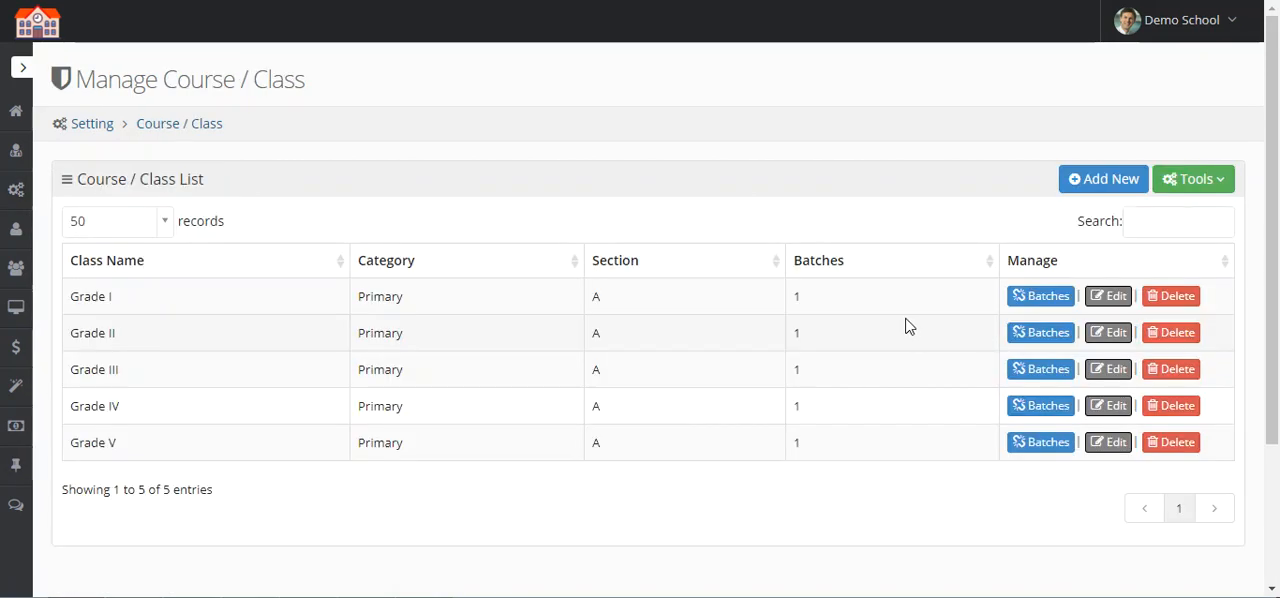
double_click(596, 295)
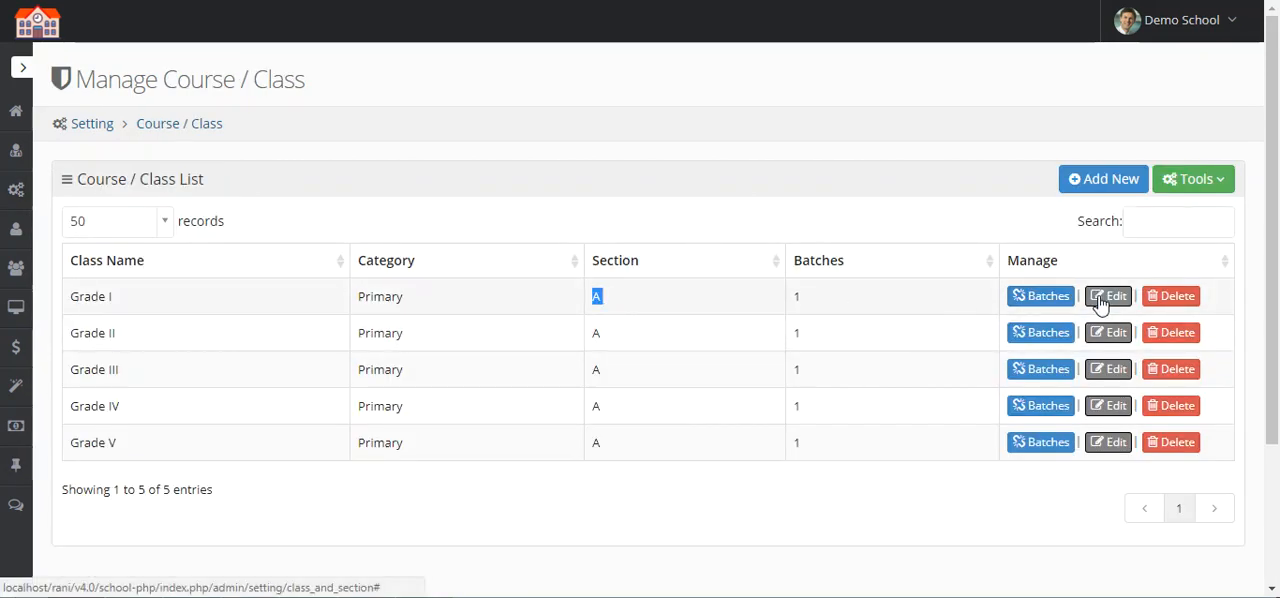
Step: Change Grade I's section name to White and save the class
click(1101, 296)
double_click(622, 326)
text(White)
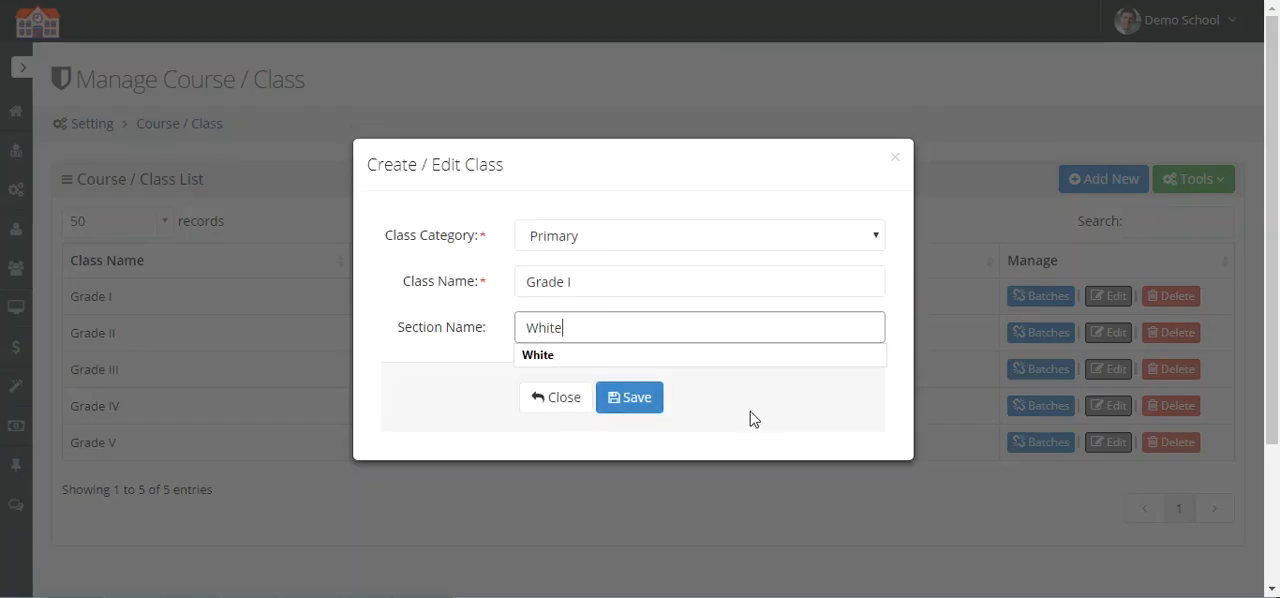
click(761, 406)
click(630, 402)
Step: Change Grade II's section name to White and save the class
click(1110, 332)
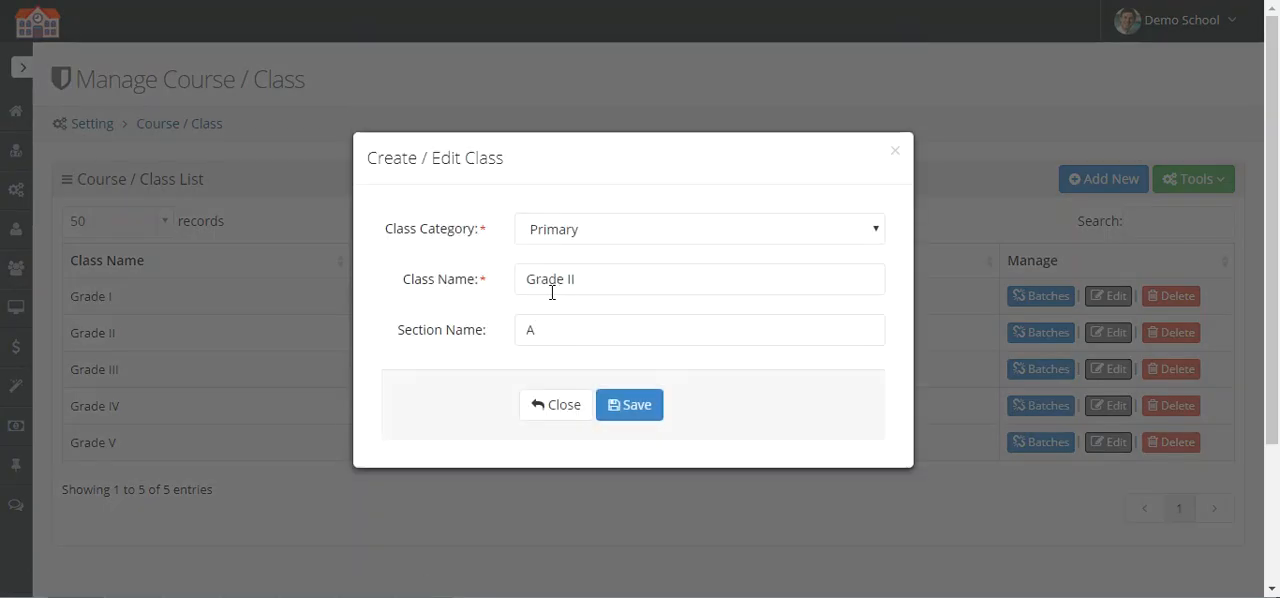
double_click(572, 320)
text(W)
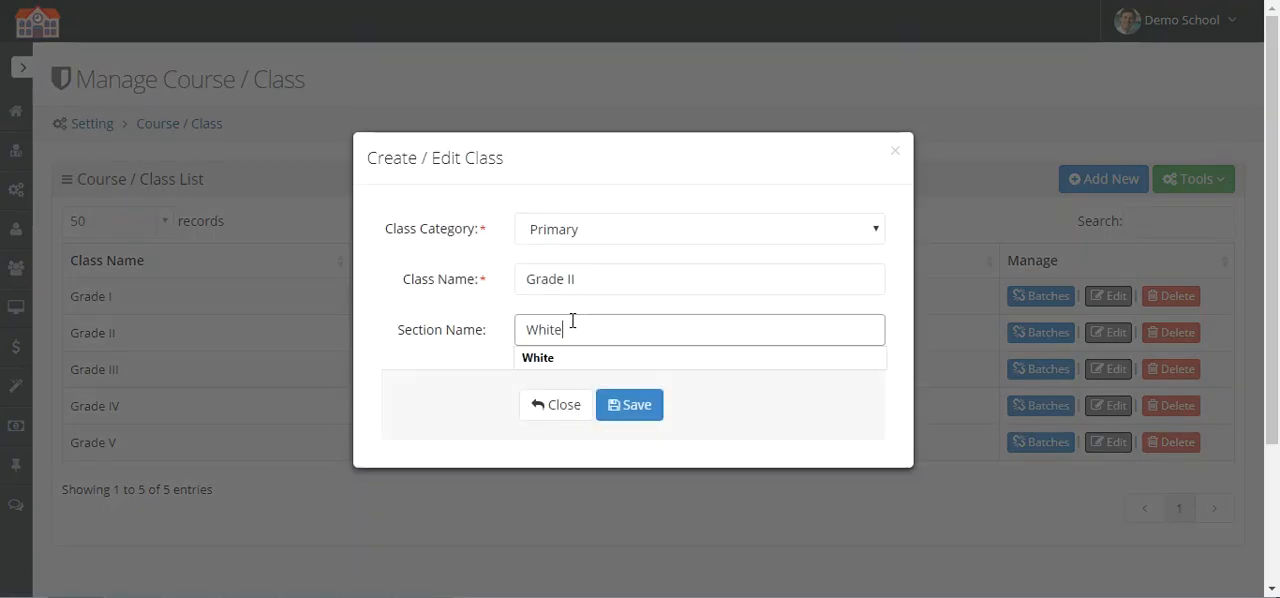
text(hite)
click(680, 407)
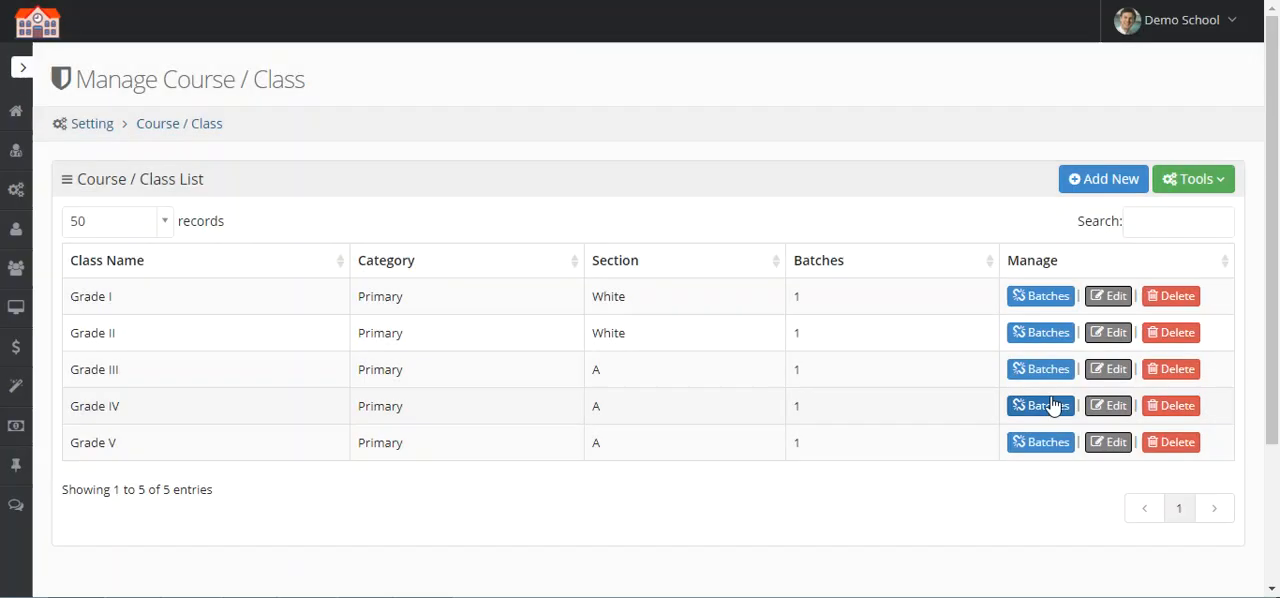
Step: Change Grade III's section name to White and save the class
click(1108, 369)
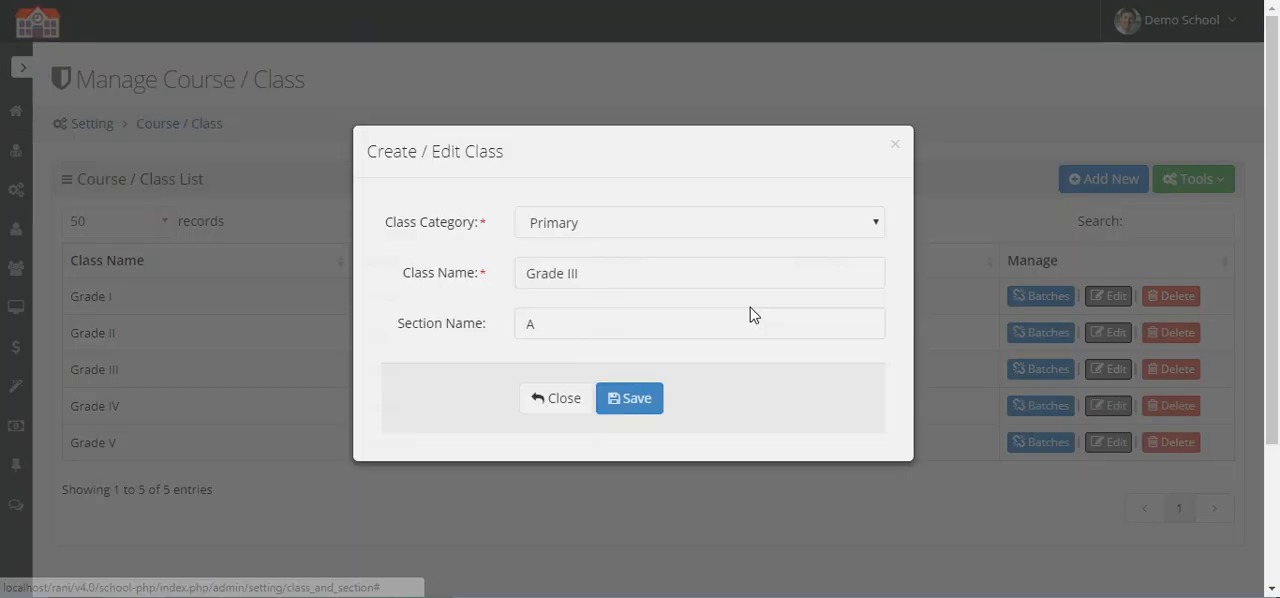
double_click(663, 320)
text(White)
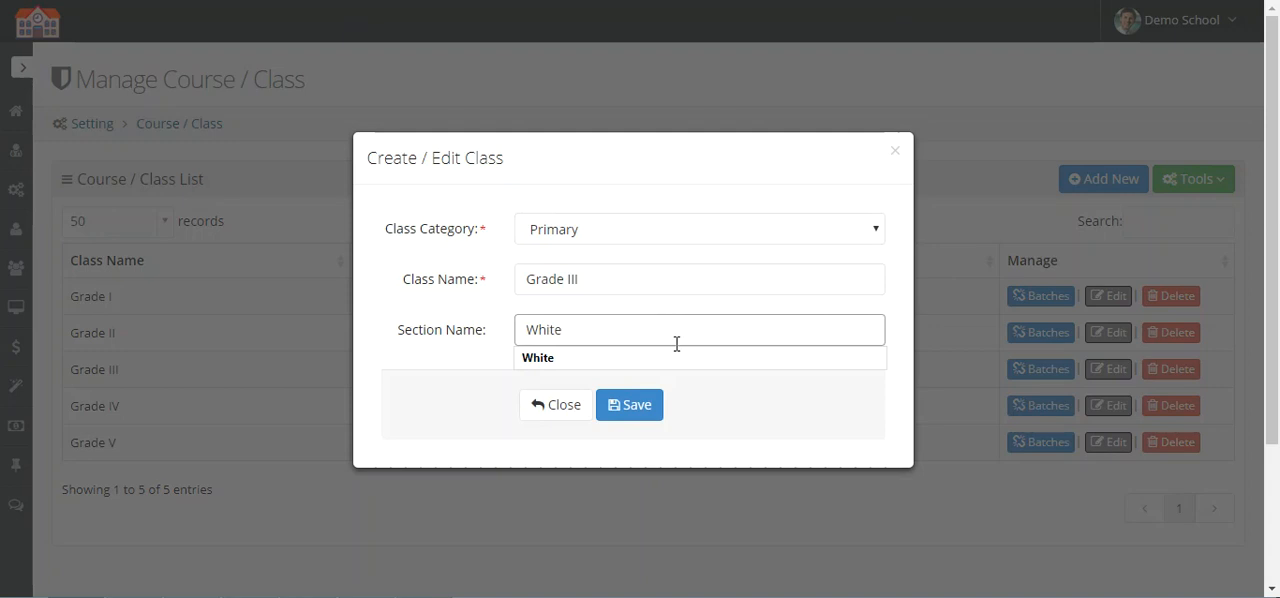
click(655, 405)
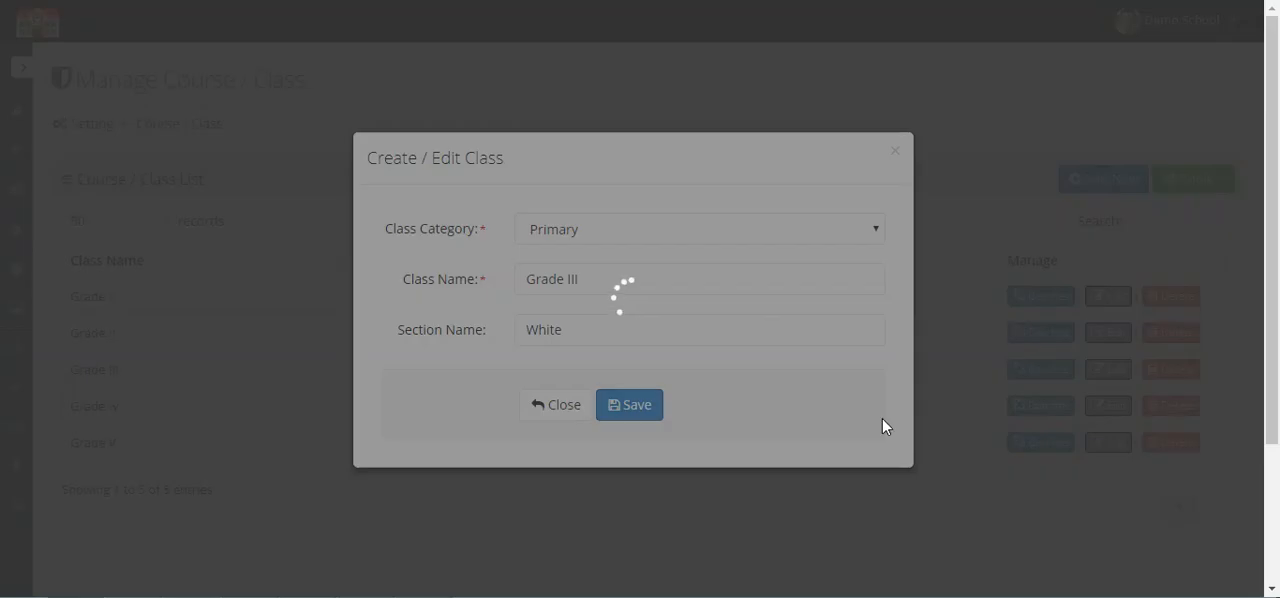
Step: Change Grade IV's section name to White and save the class
click(1095, 408)
double_click(585, 328)
text(Whi)
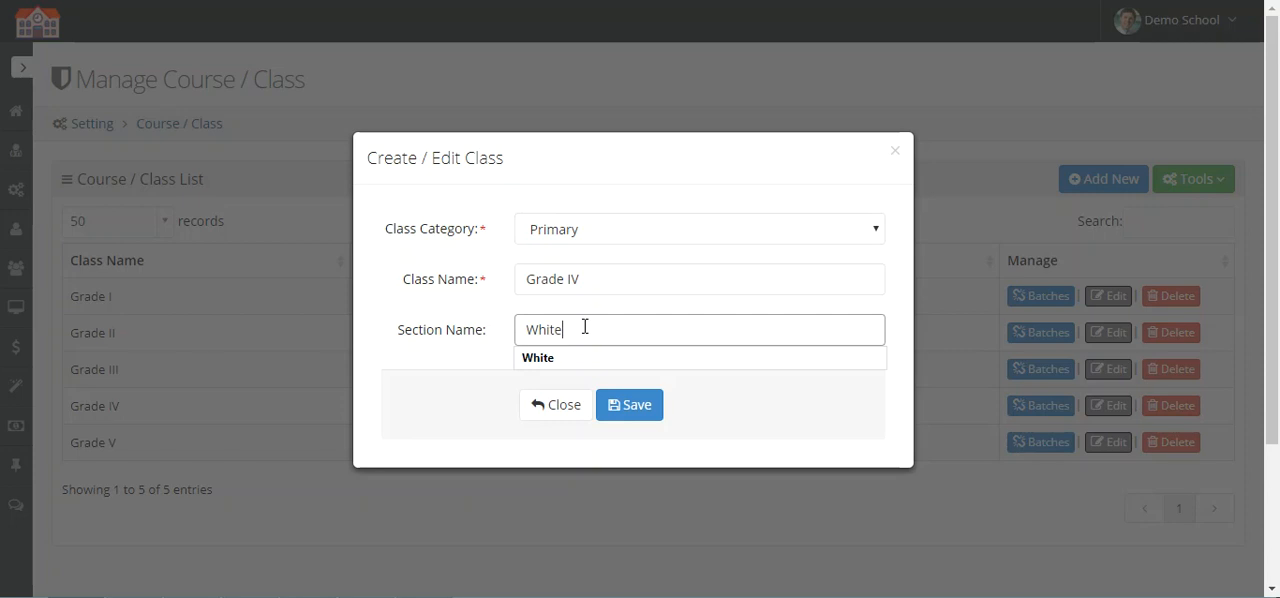
click(611, 407)
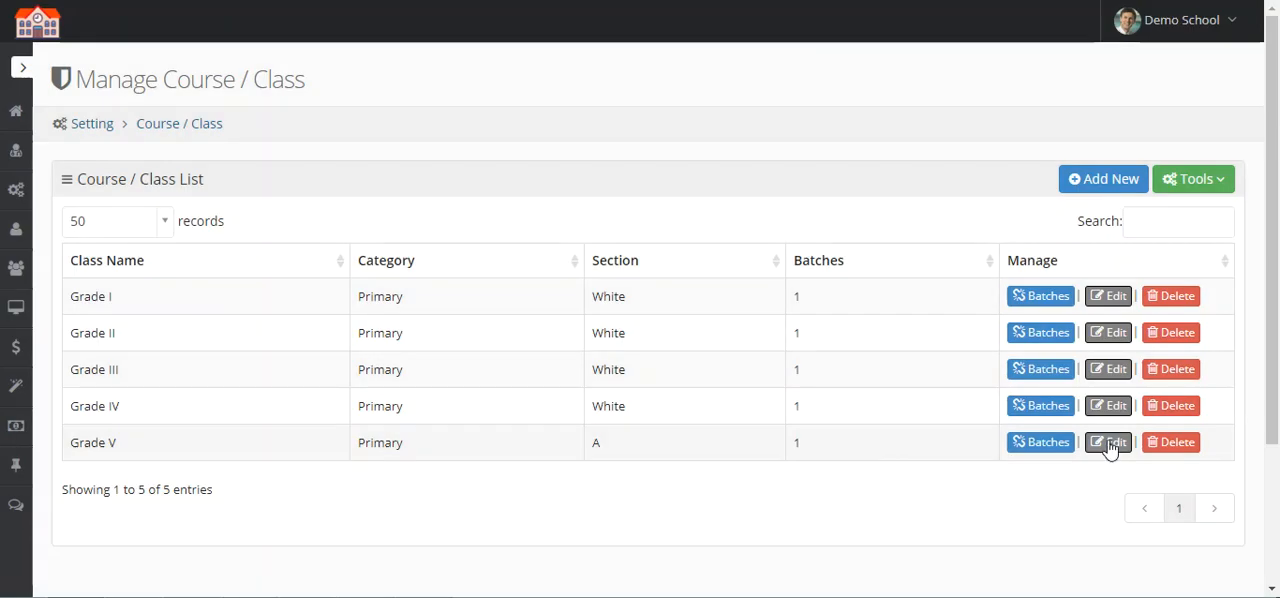
Step: Change Grade V's section name to White and save the class
click(1110, 447)
double_click(571, 331)
text(Whi)
click(642, 406)
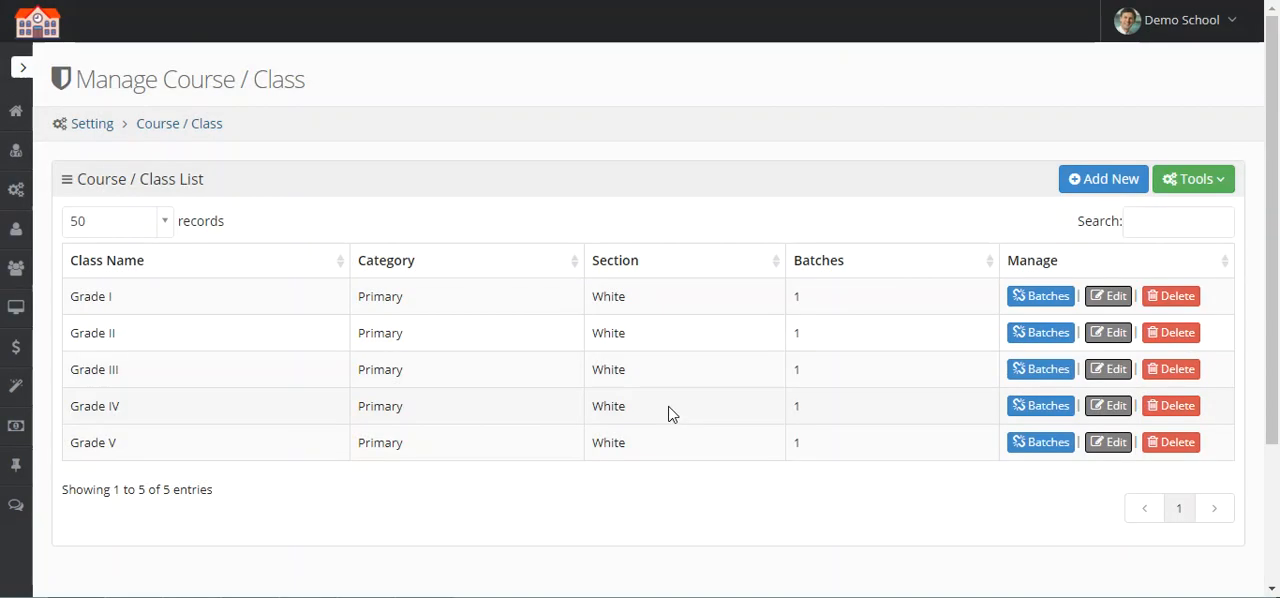
drag(70, 295, 149, 309)
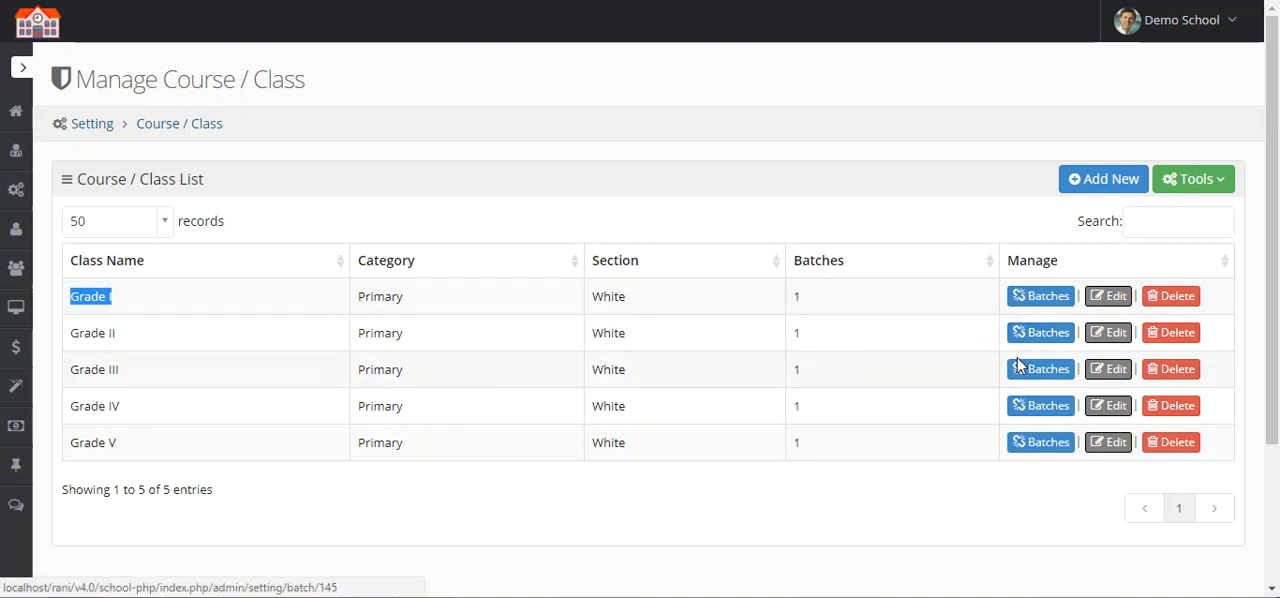
click(478, 378)
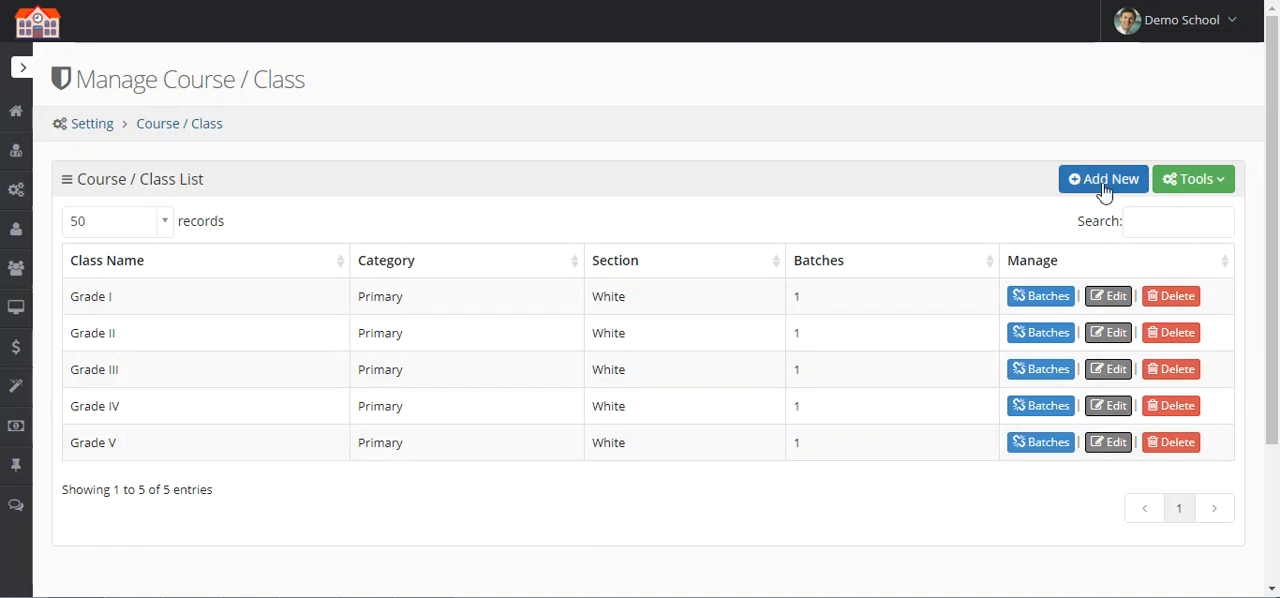
double_click(600, 296)
click(643, 329)
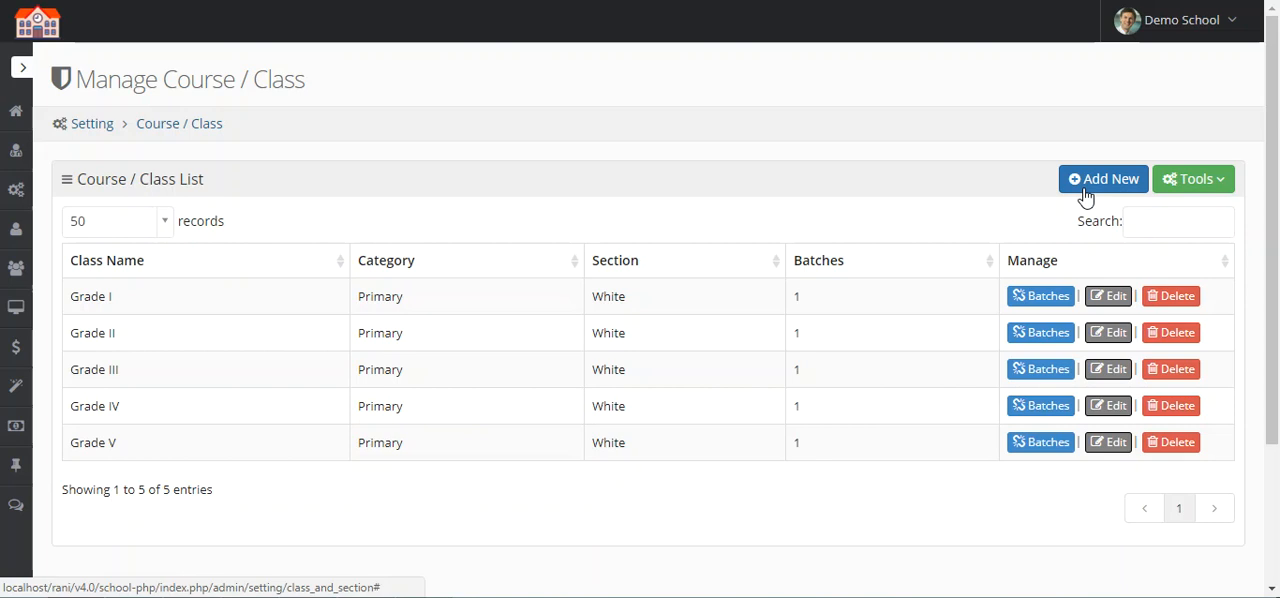
double_click(609, 298)
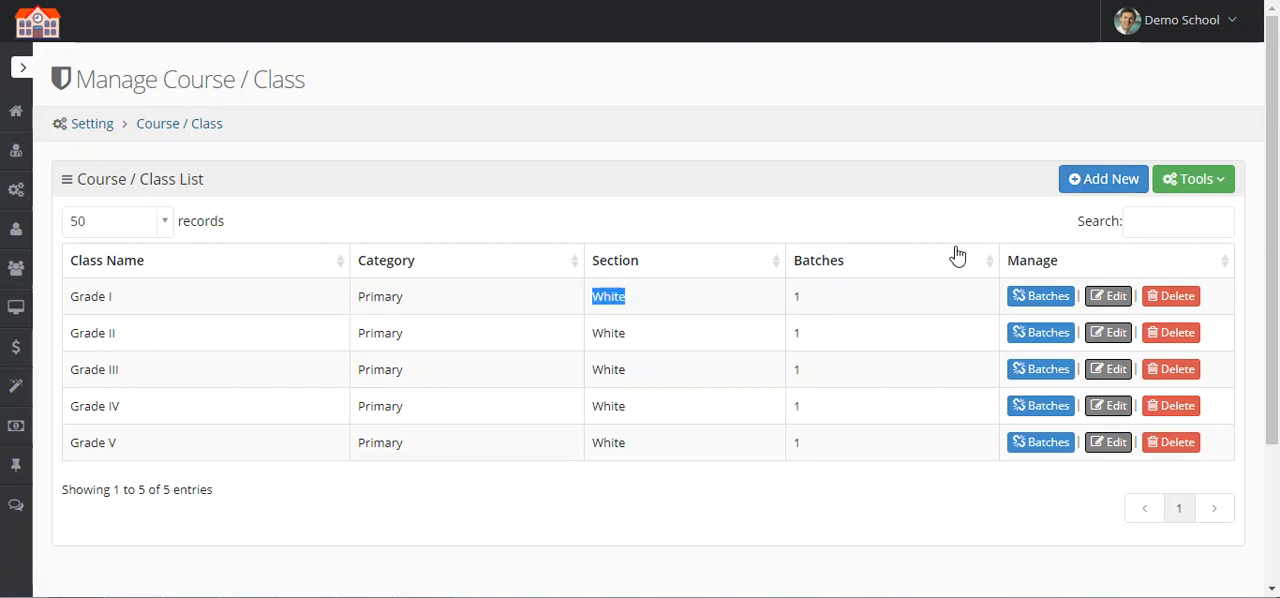
Step: Start a new class in the Primary category named Grade I with section name Green
click(1124, 179)
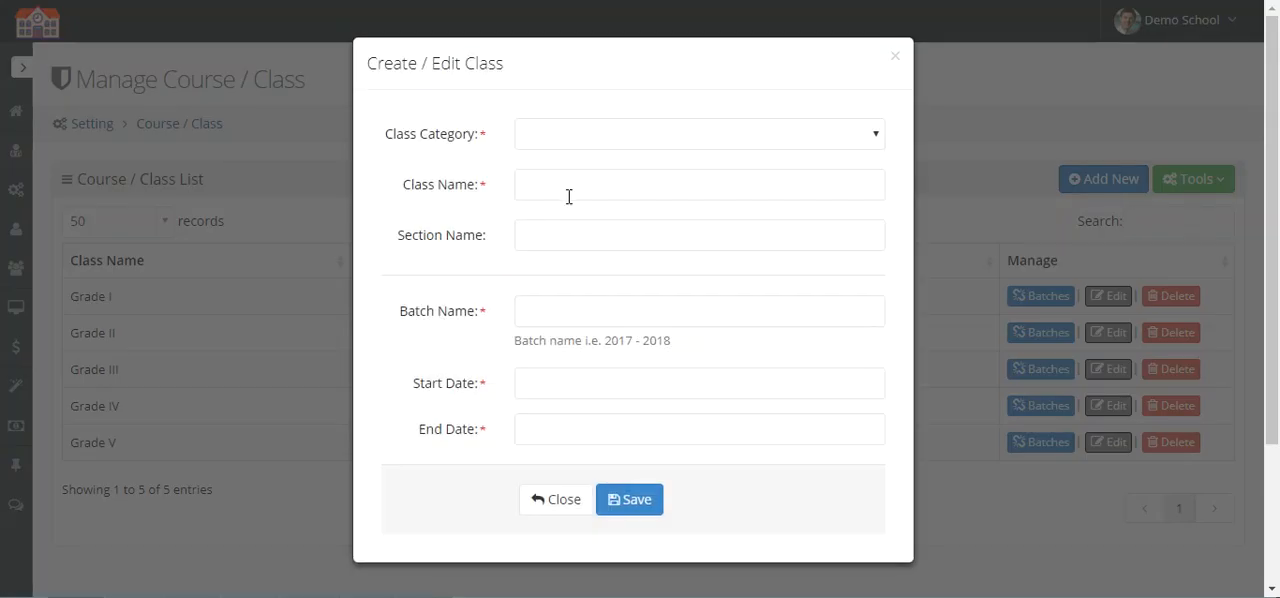
click(557, 140)
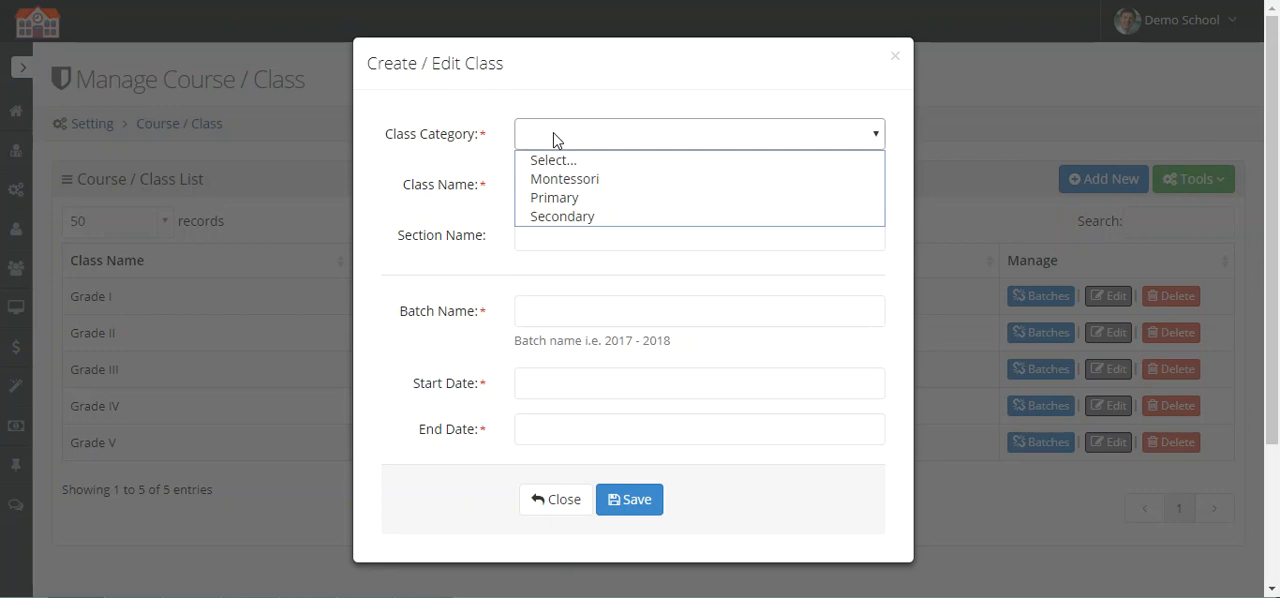
click(612, 197)
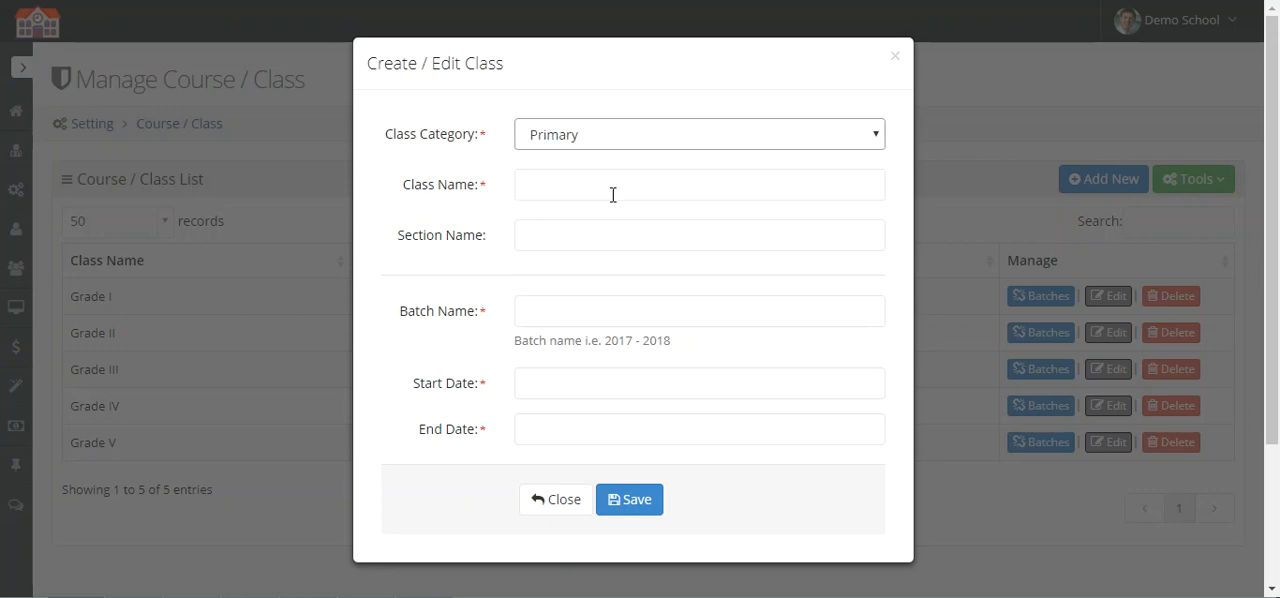
click(577, 183)
text(Grade I)
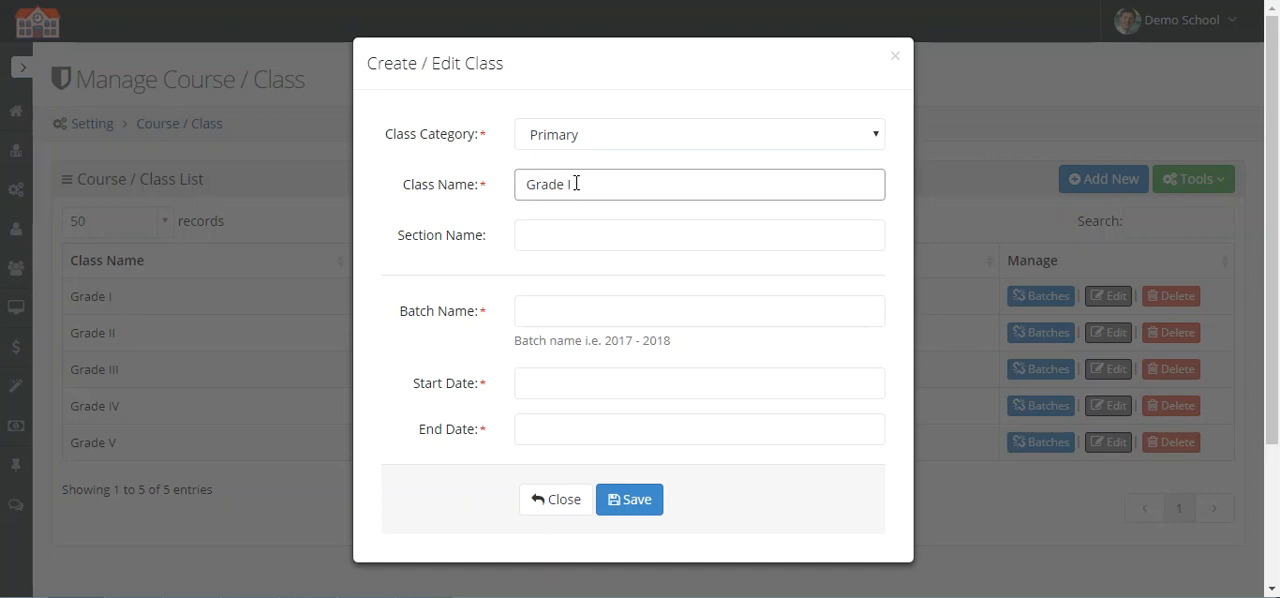
drag(577, 183, 516, 183)
click(606, 236)
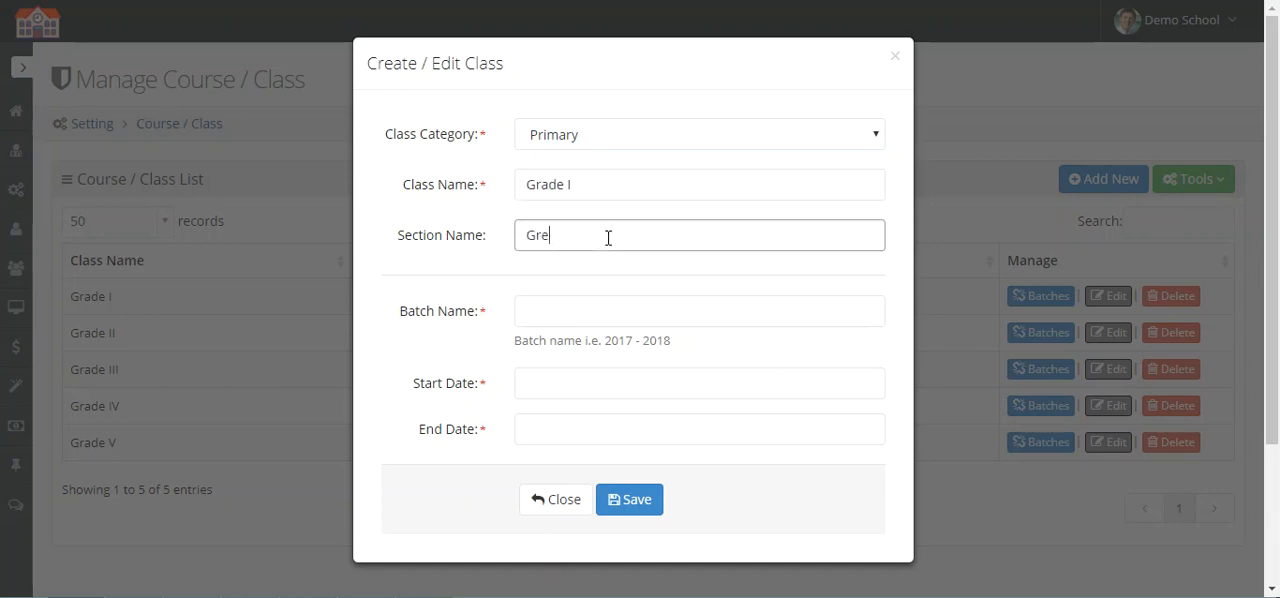
Step: Give the new Grade I Green class batch 2017 - 2018, running 01-Oct-2017 to 01-Oct-2018, and save it
click(615, 298)
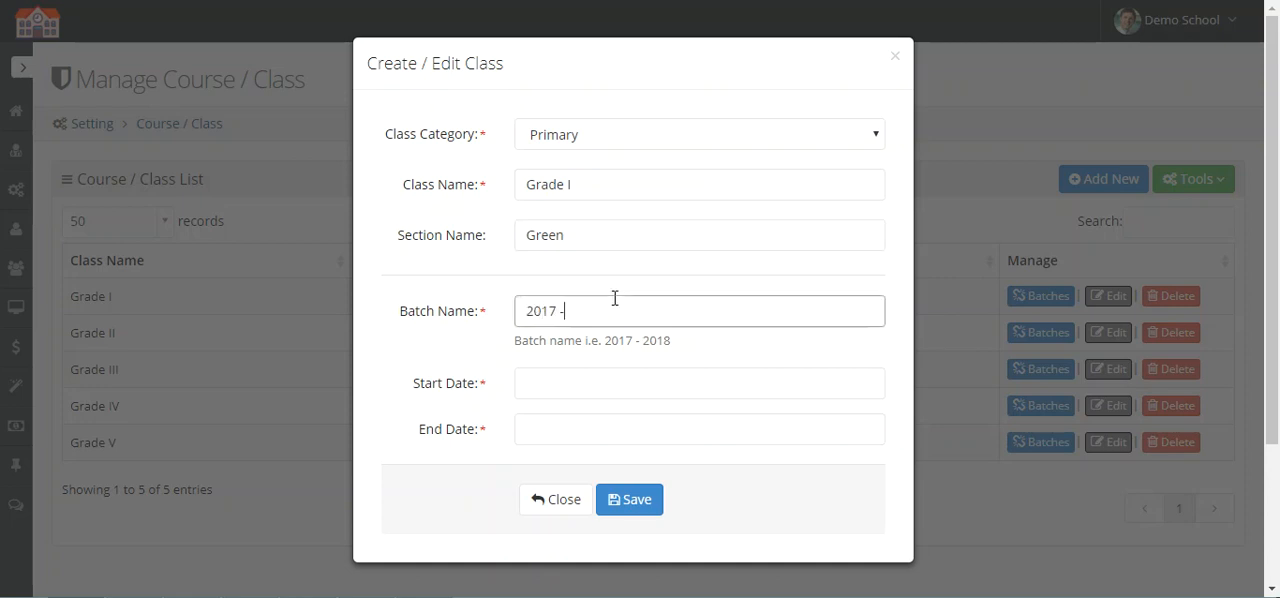
click(632, 380)
click(532, 232)
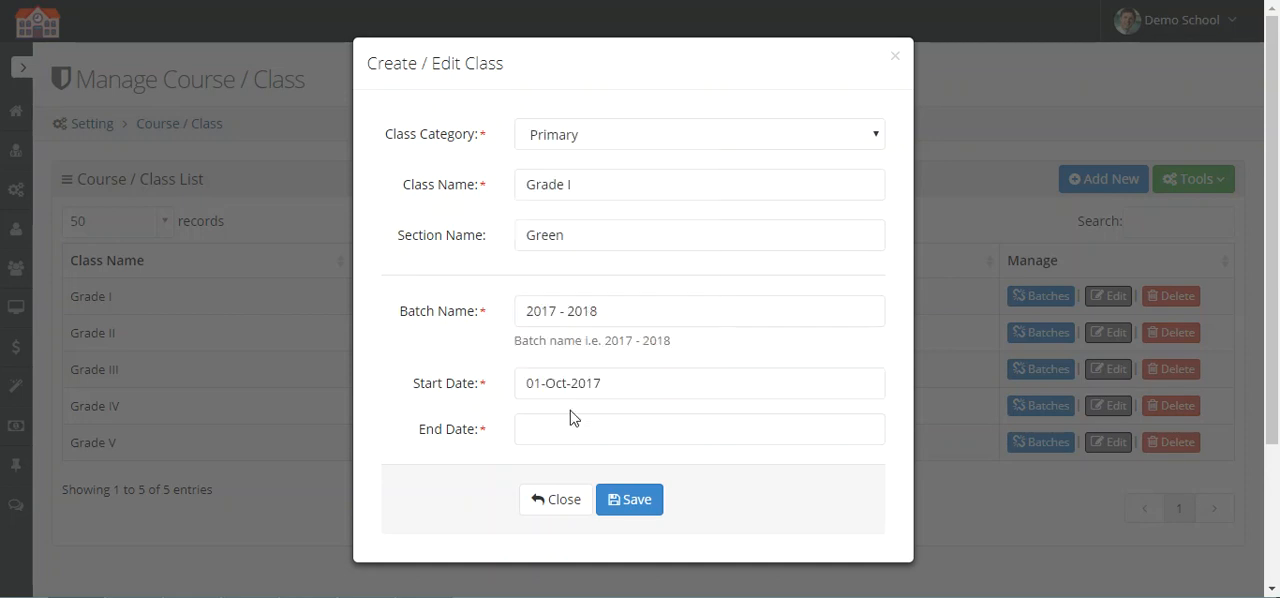
click(572, 445)
click(533, 275)
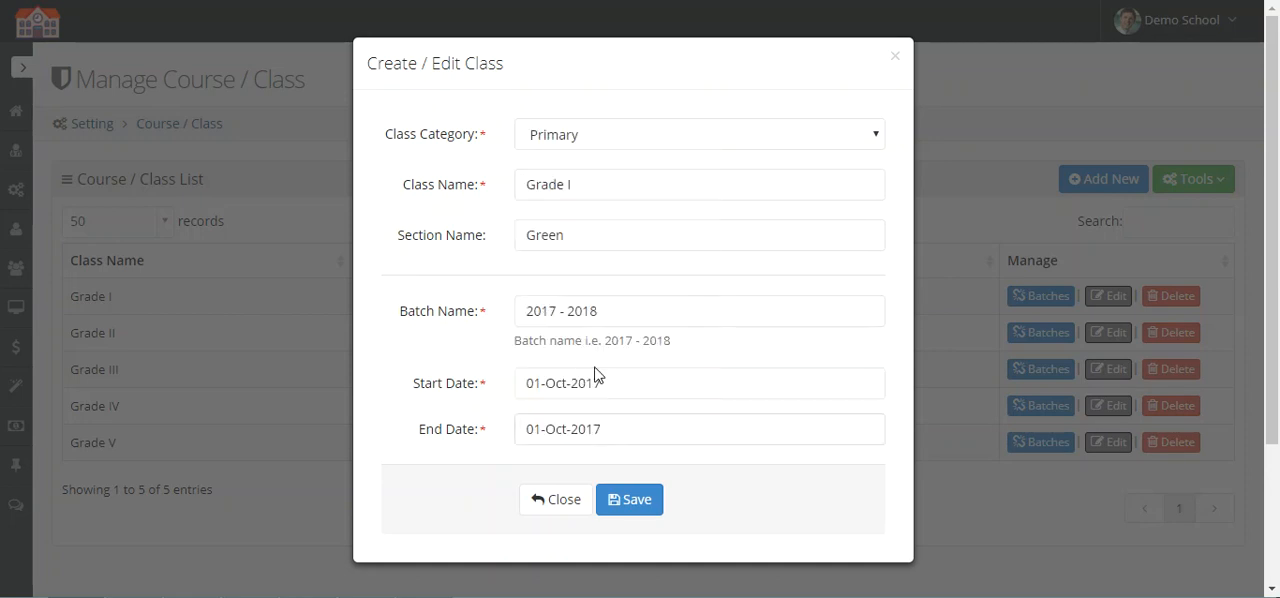
click(645, 427)
text(8)
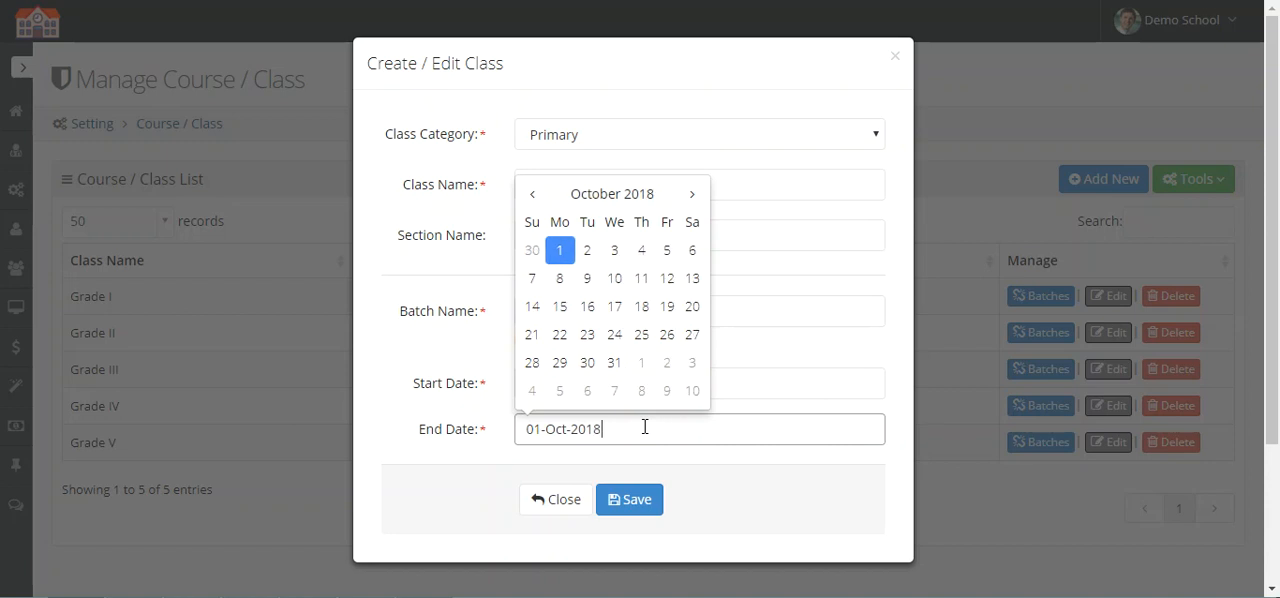
click(458, 425)
click(652, 515)
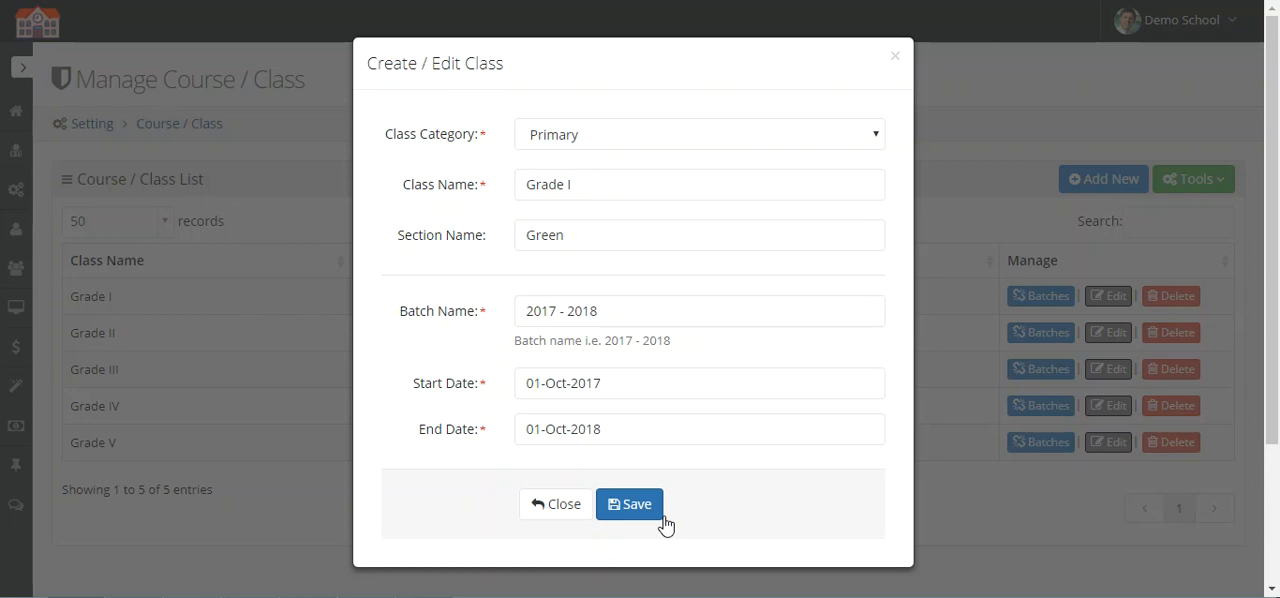
click(650, 515)
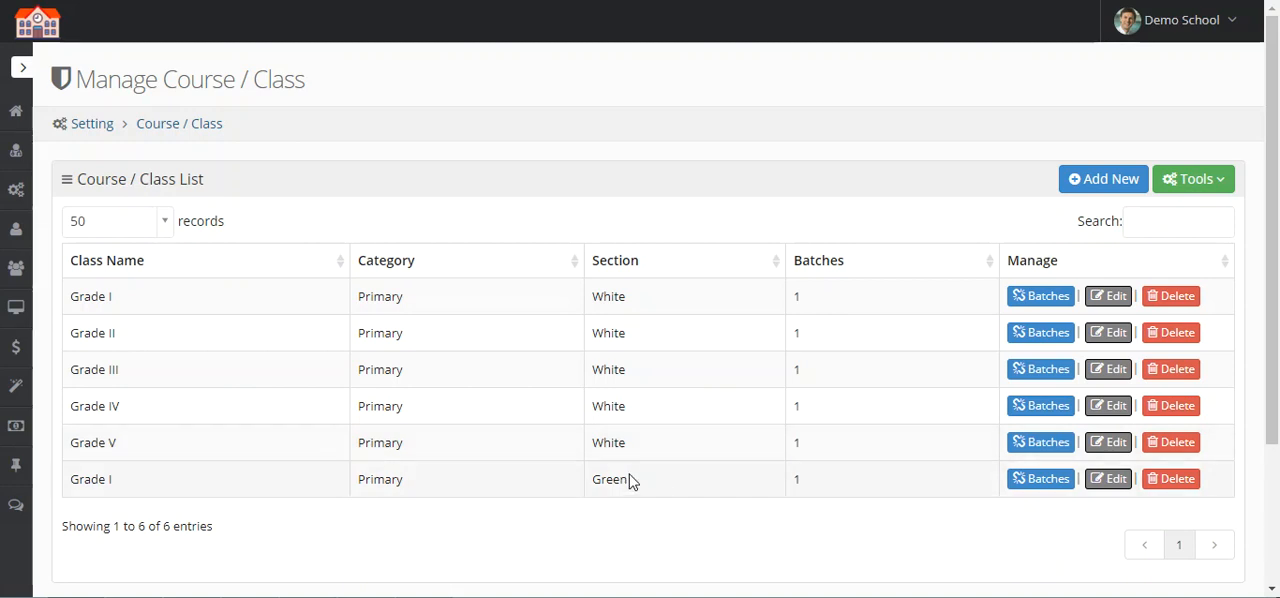
double_click(790, 488)
scroll(860, 490, down, 3)
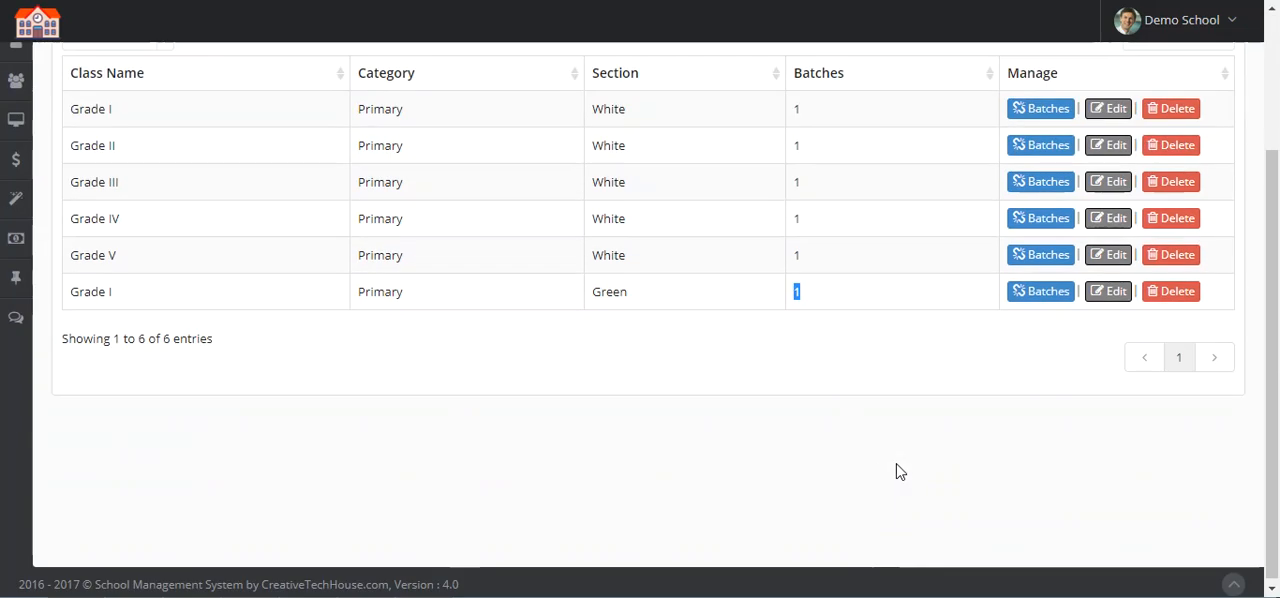
click(894, 471)
scroll(874, 406, up, 3)
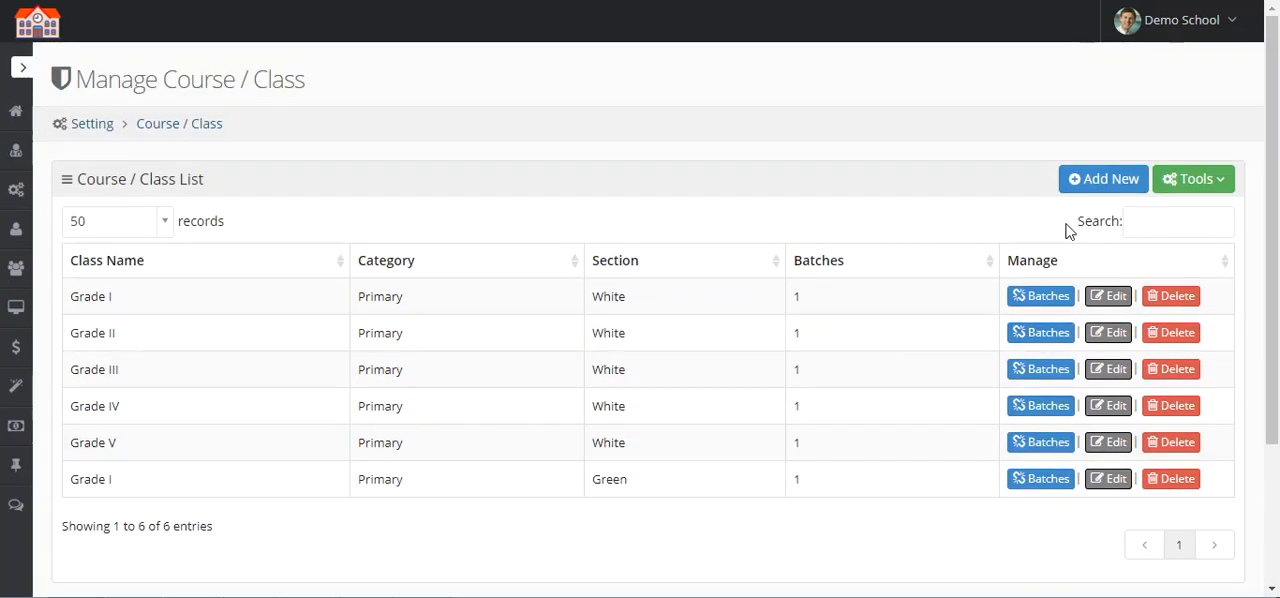
Step: Start a new class in the Primary category named Grade II with section name Green
click(1103, 178)
click(540, 136)
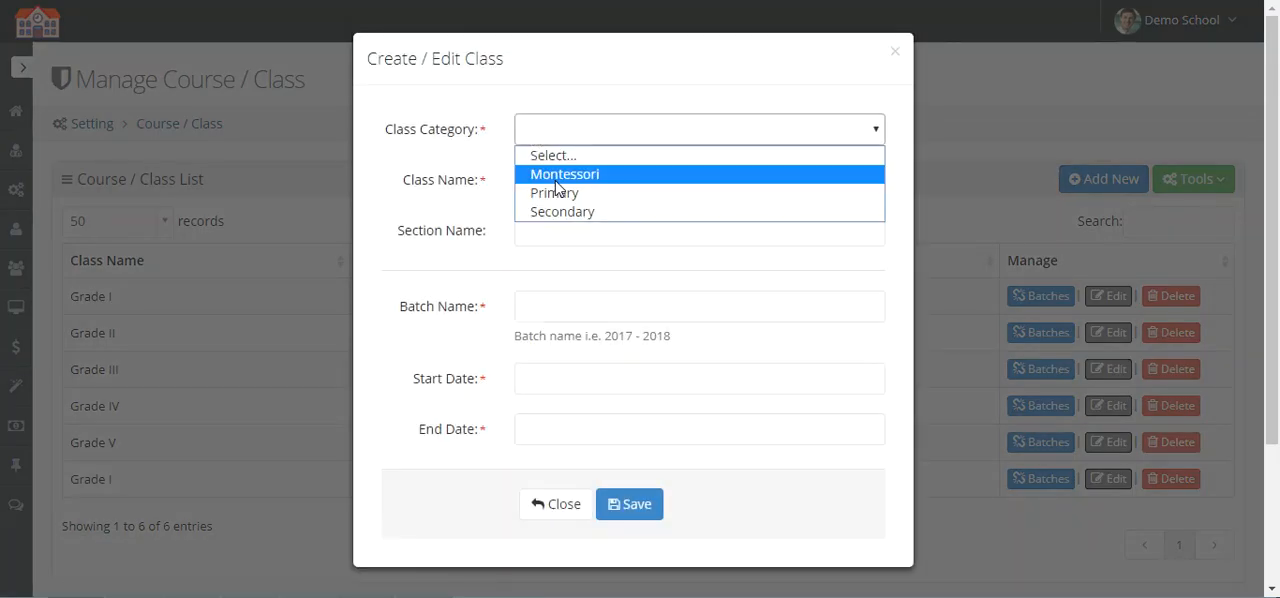
click(555, 192)
click(558, 175)
text(Grade II)
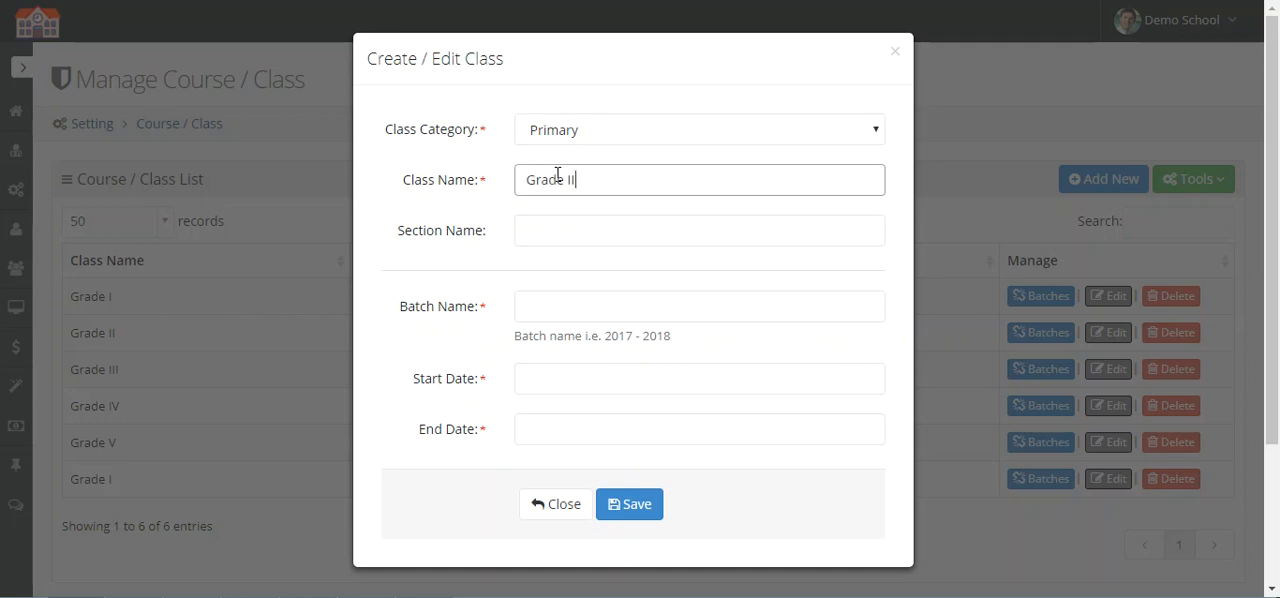
click(573, 246)
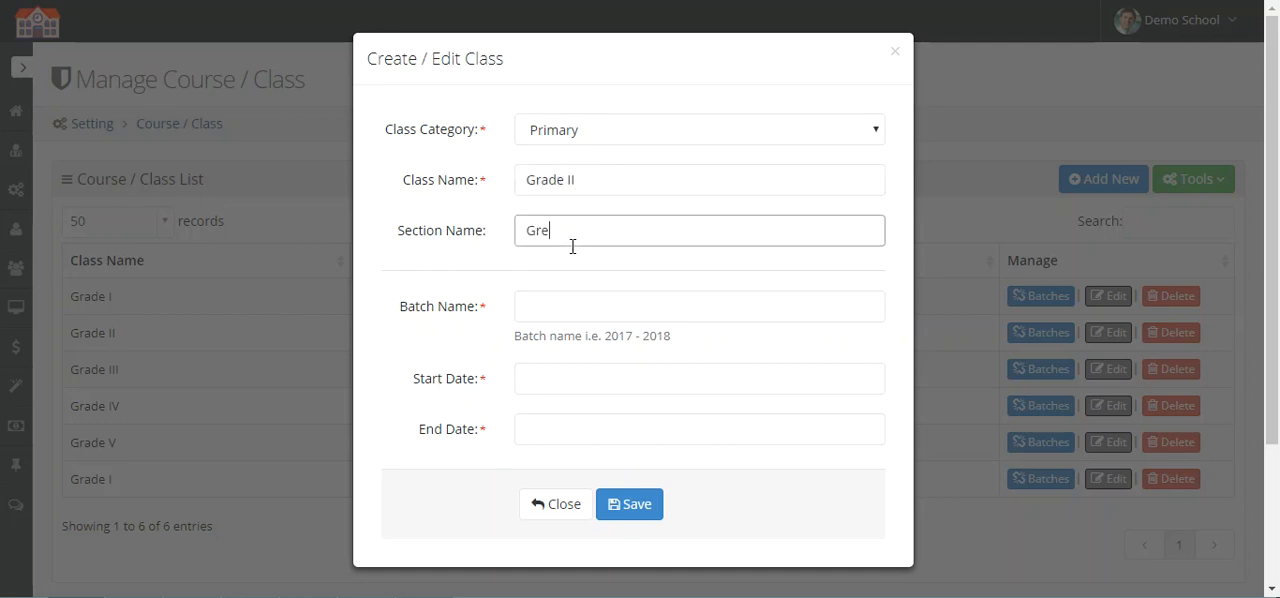
Step: Give the new Grade II Green class batch 2017 - 2018, running 01-Oct-2017 to 01-Oct-2018, and save it
click(594, 309)
text(2017 - 2018)
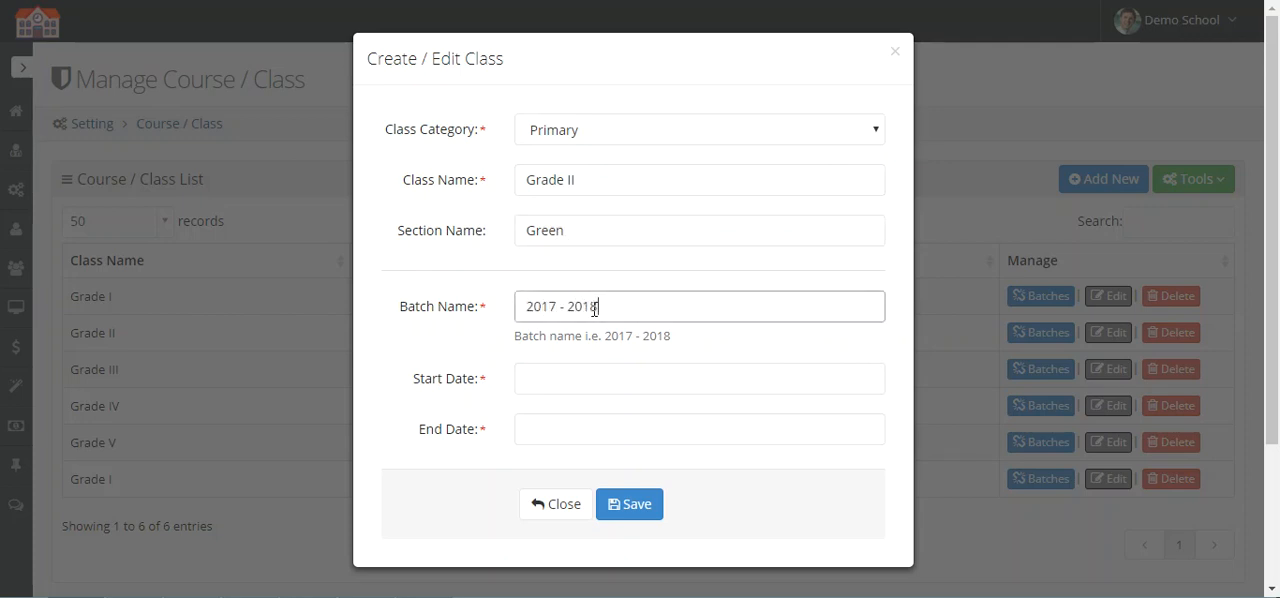
click(561, 376)
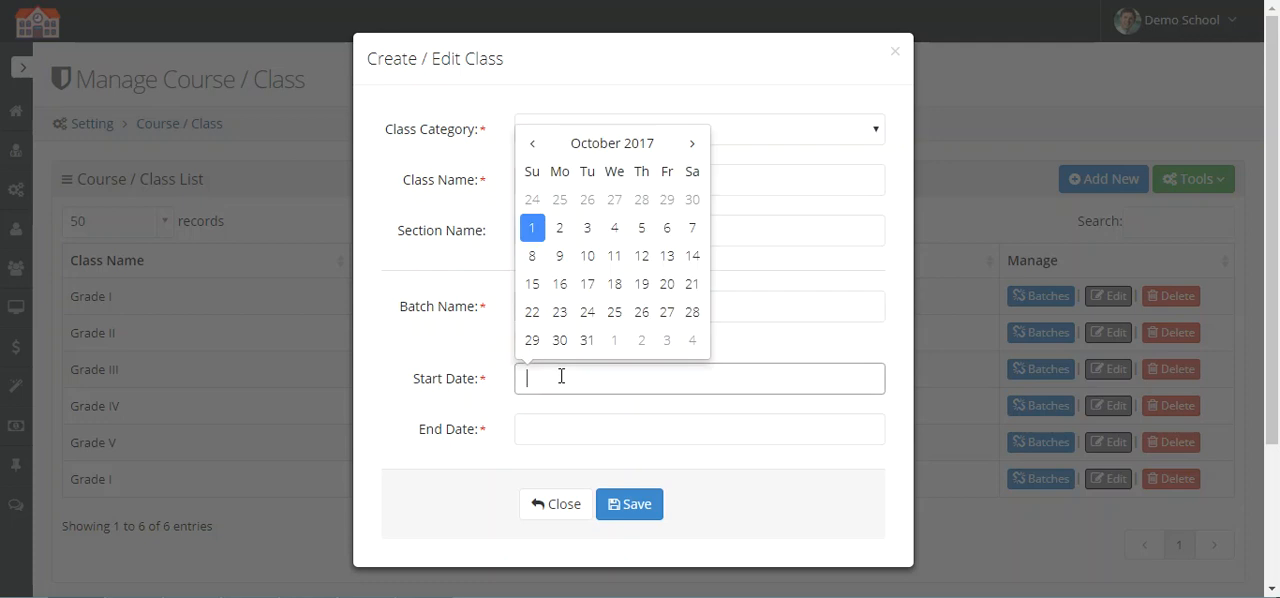
click(532, 228)
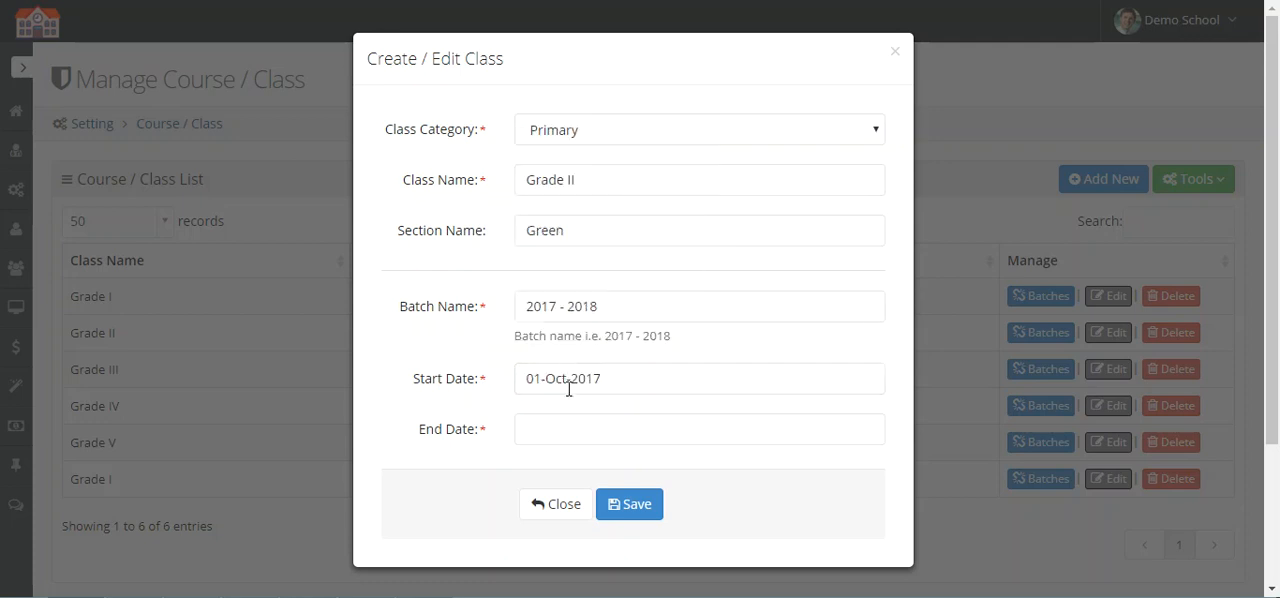
click(574, 427)
click(561, 250)
click(638, 505)
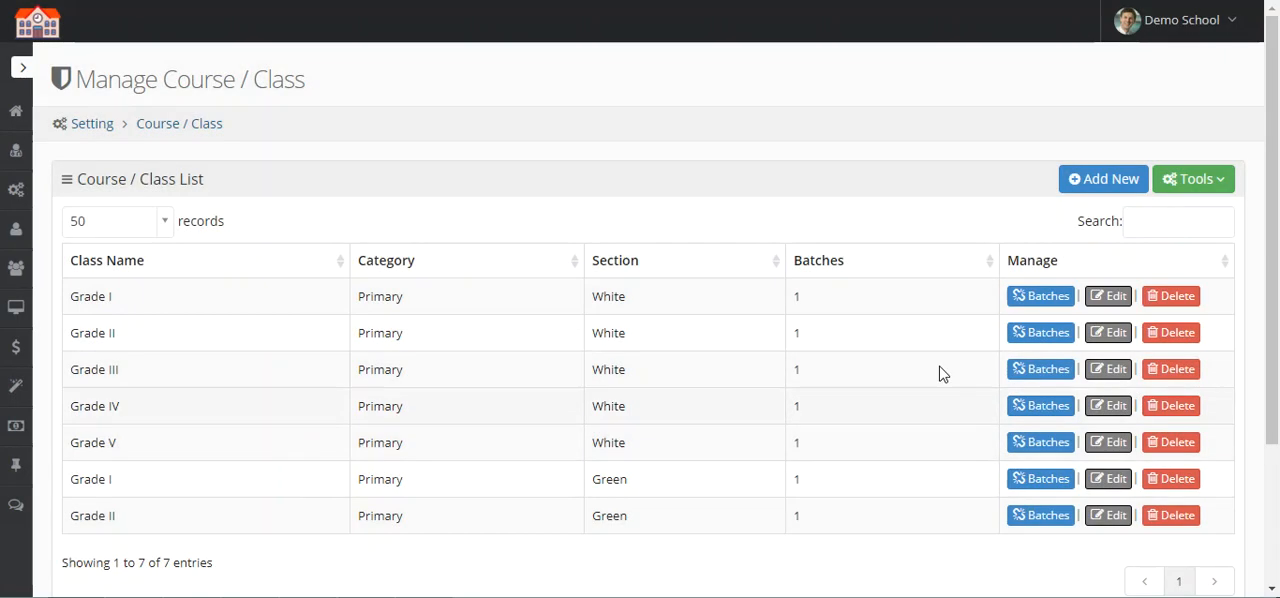
Step: Start a new class in the Primary category named Grade III with section name Green
click(1092, 182)
click(584, 138)
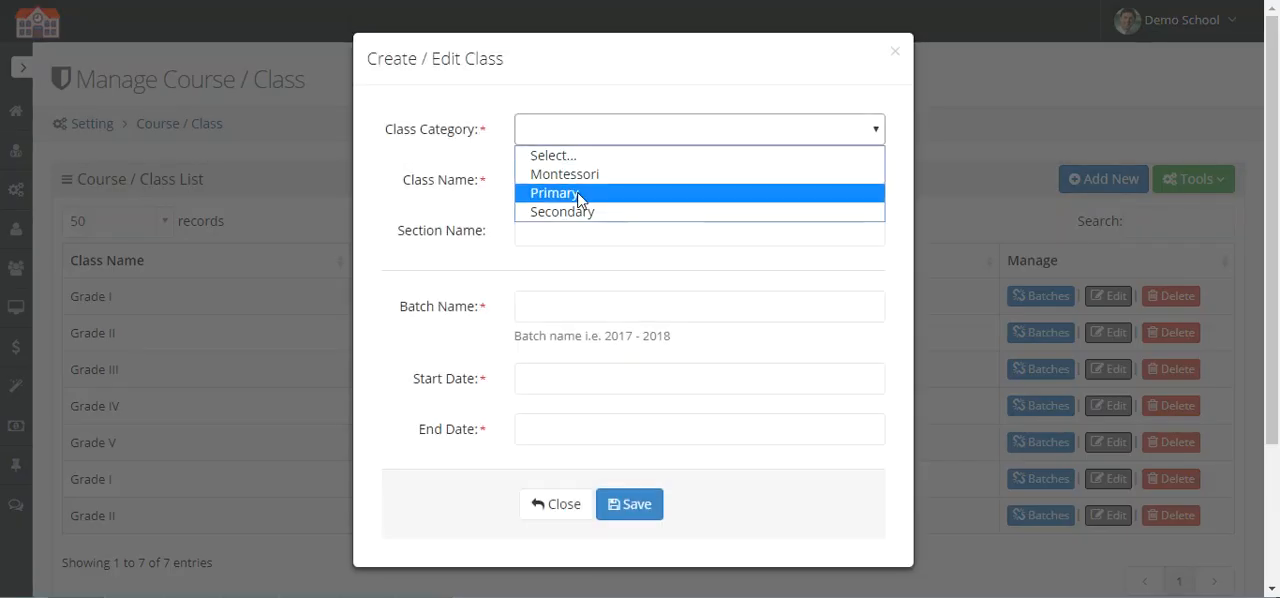
click(578, 200)
click(585, 184)
text(Grade III)
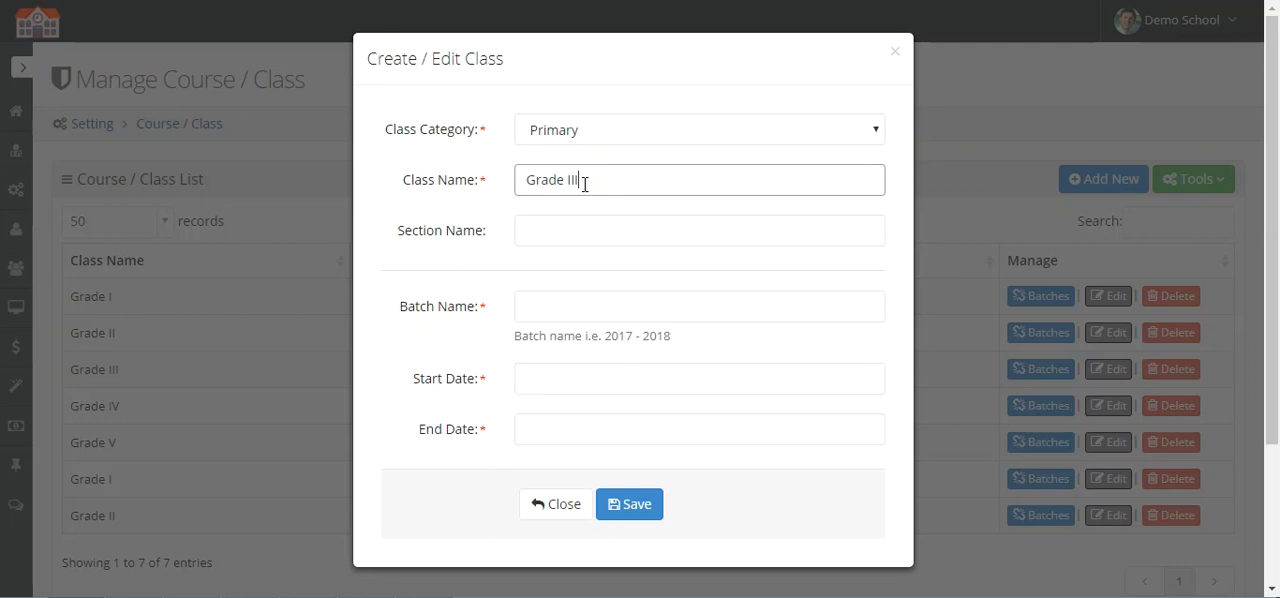
click(588, 236)
text(Green)
Step: Give the new Grade III Green class batch 2017 - 2018, running 01-Oct-2017 to 01-Oct-2018, and save it
key(Tab)
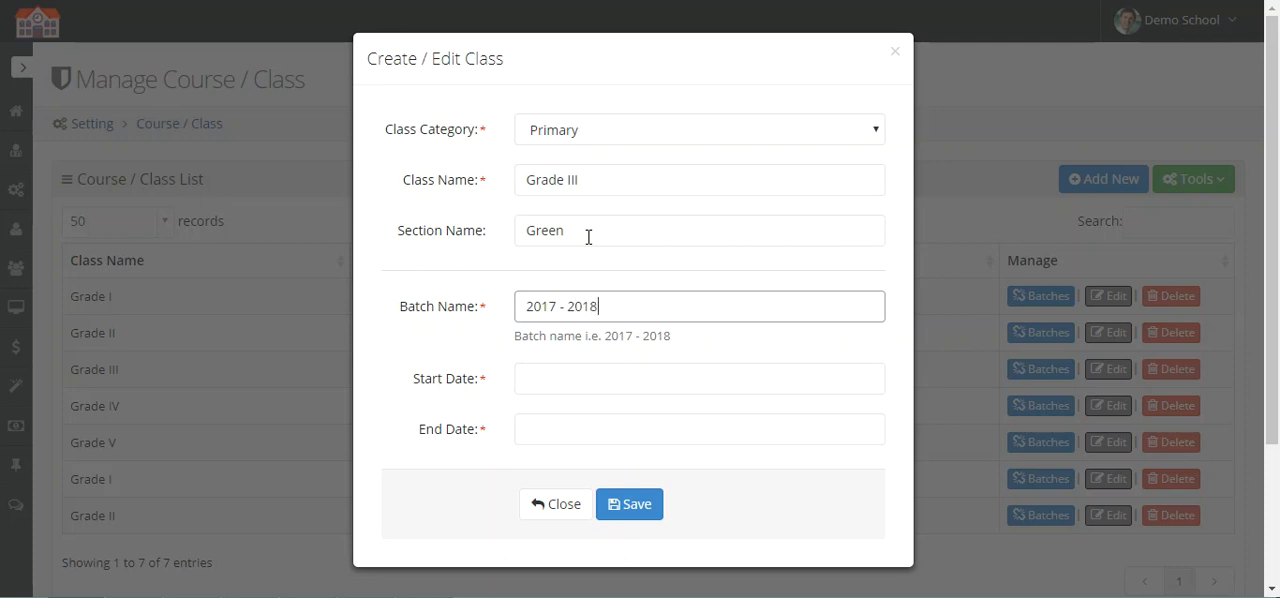
click(634, 379)
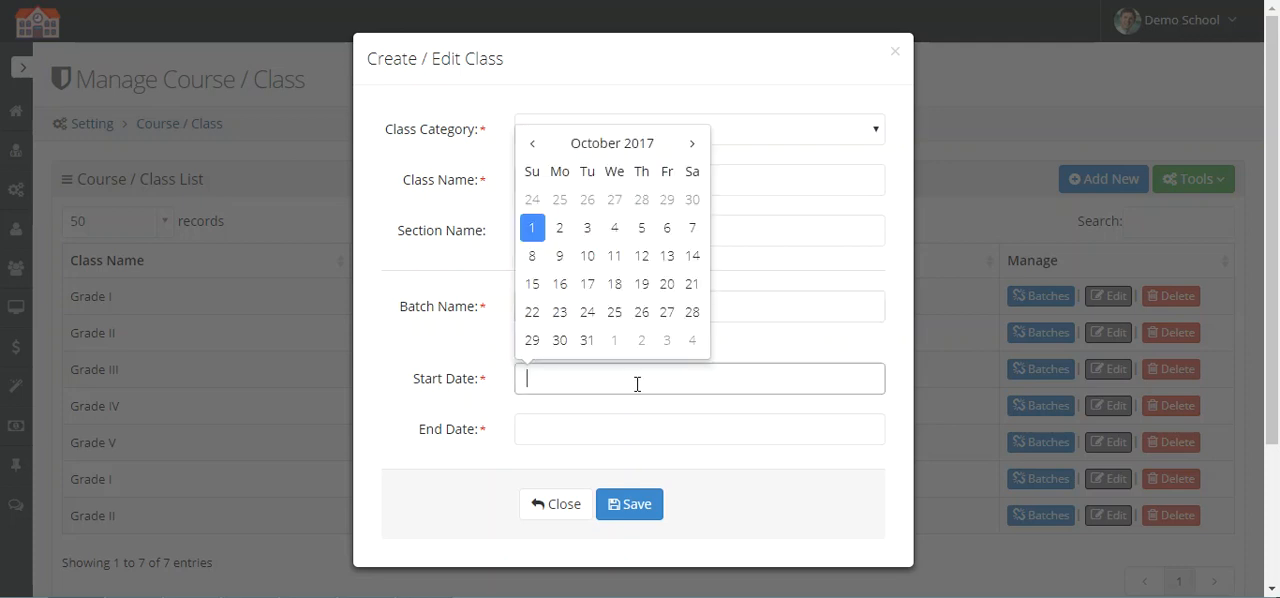
click(531, 228)
click(621, 430)
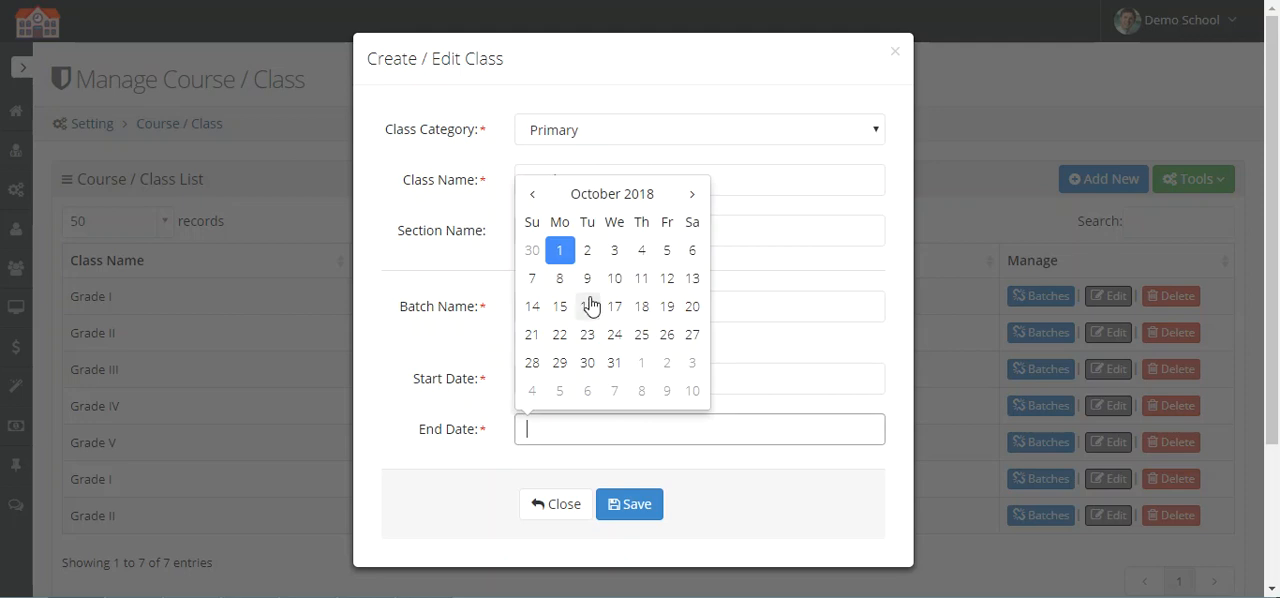
click(566, 254)
click(640, 506)
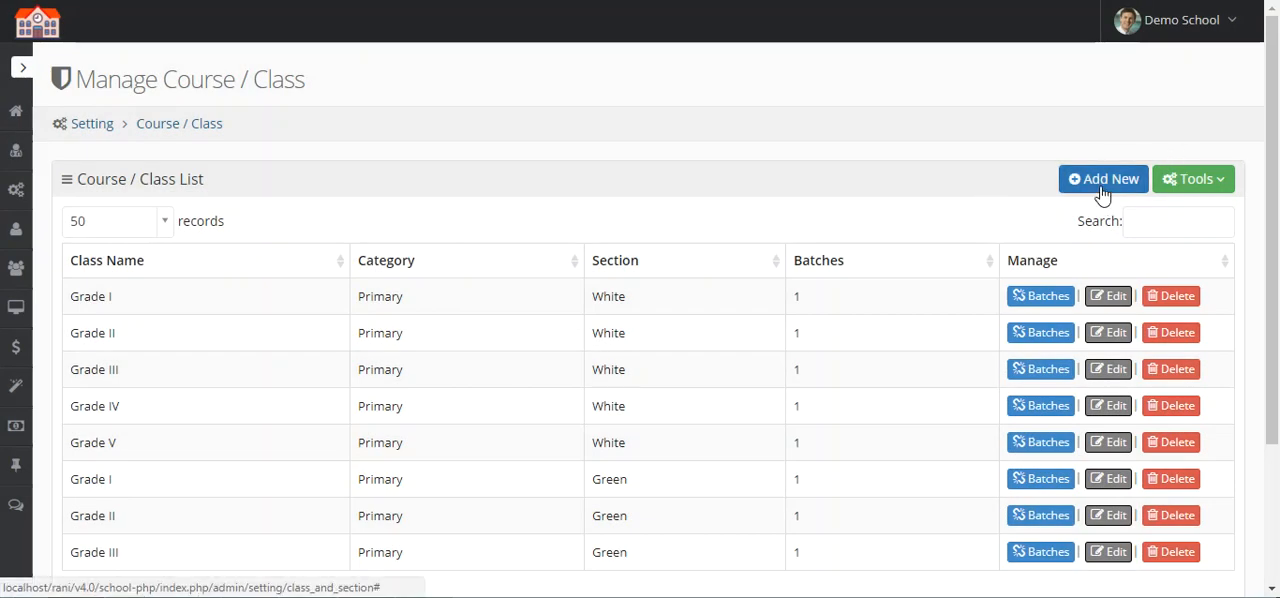
Step: Start a new class in the Primary category named Grade IV with section name Green
click(1103, 180)
click(588, 130)
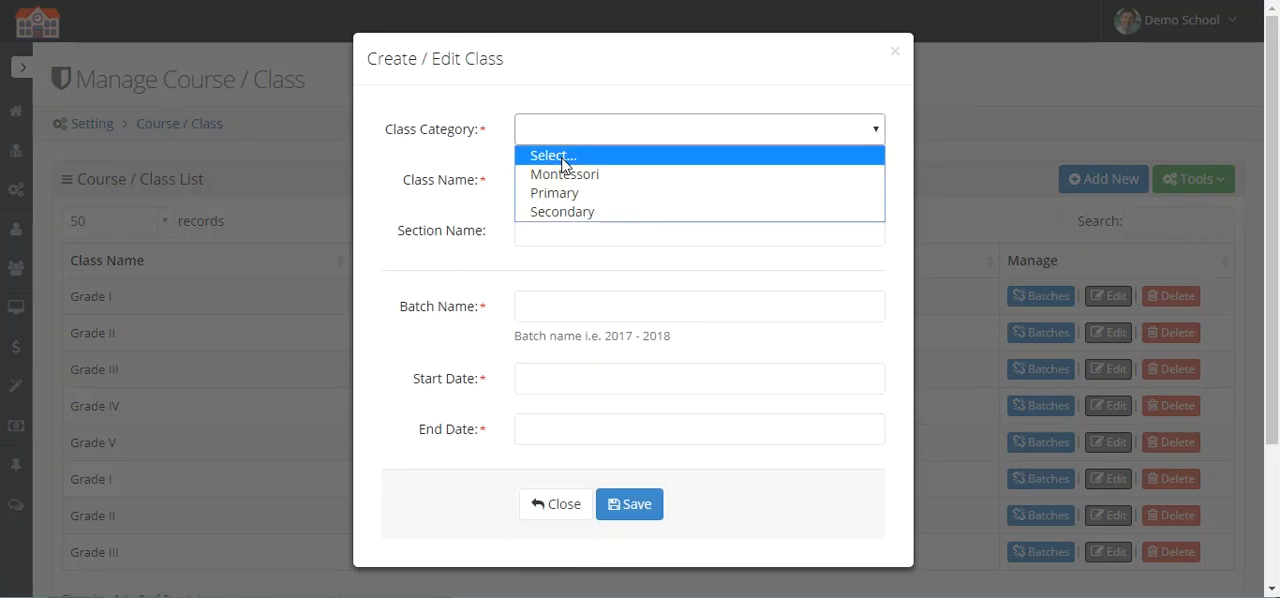
click(575, 193)
click(580, 170)
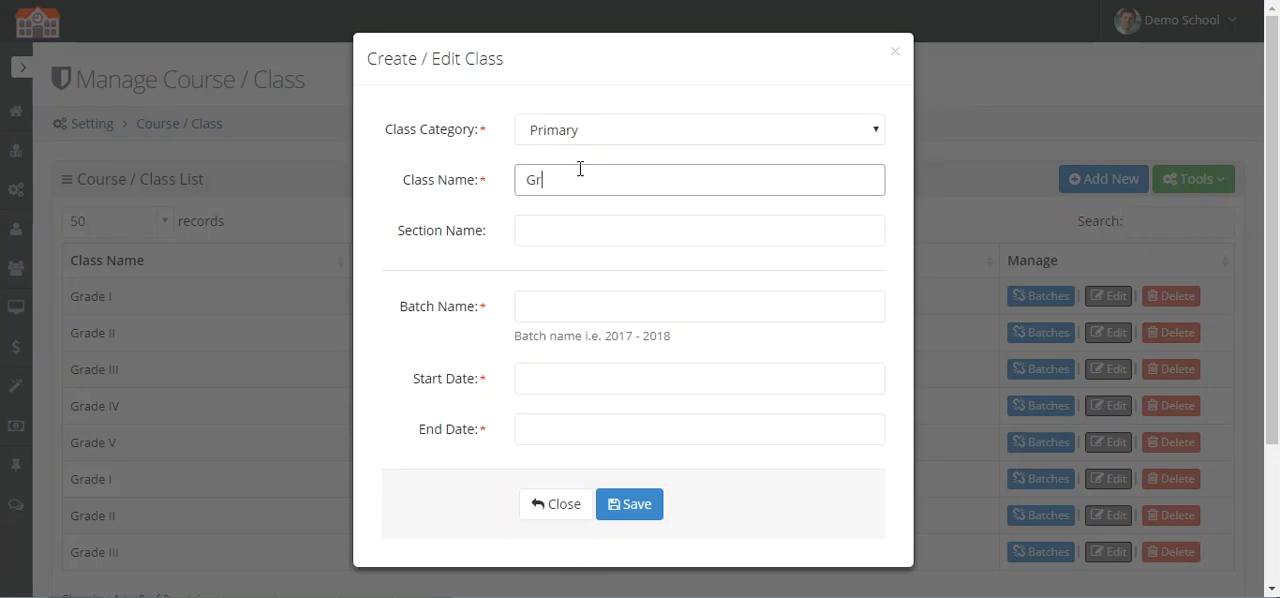
text(Grade IV)
click(606, 221)
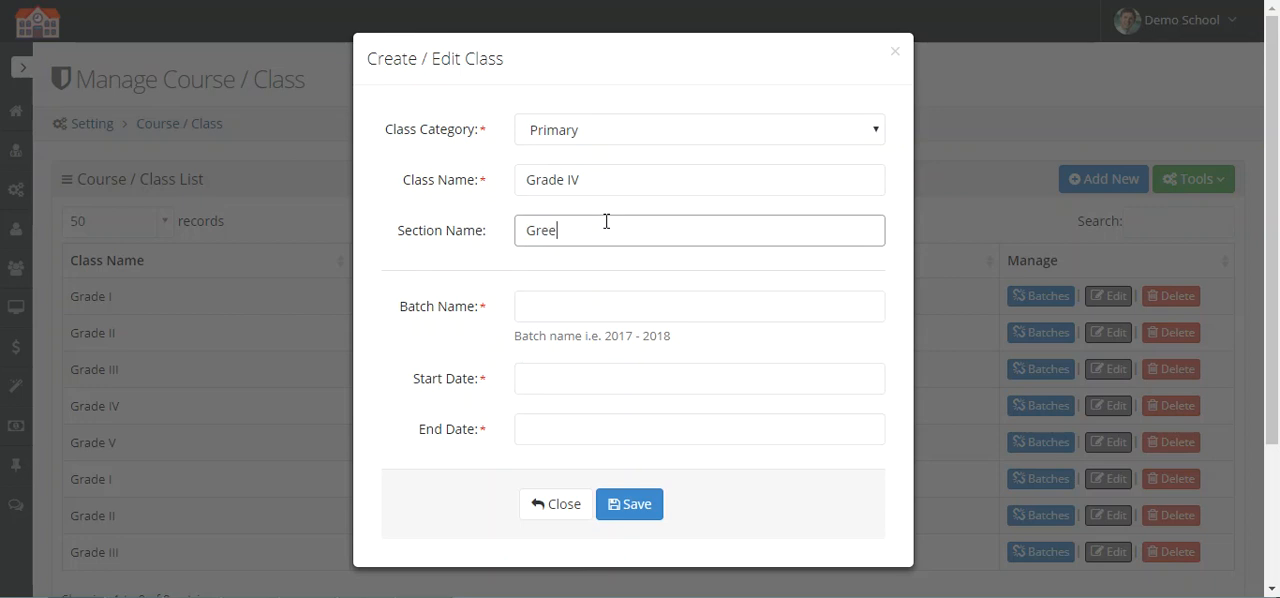
Step: Give the new Grade IV Green class batch 2017 - 2018, running 01-Oct-2017 to 01-Oct-2018, and save it
click(632, 299)
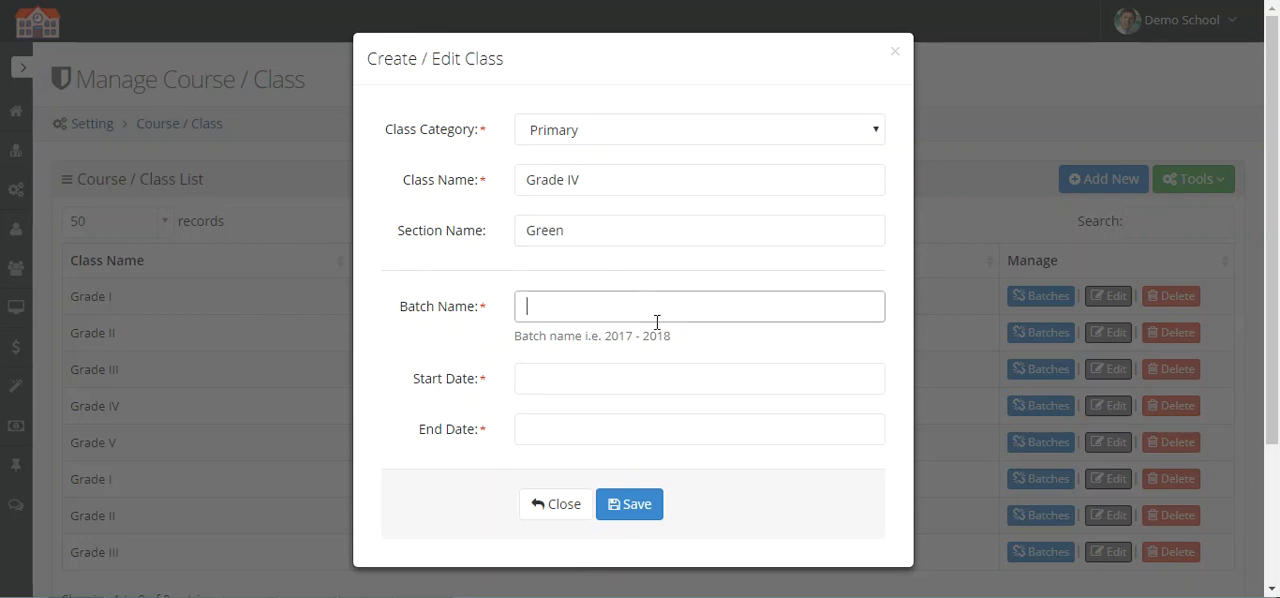
text(2017 - 20)
click(646, 378)
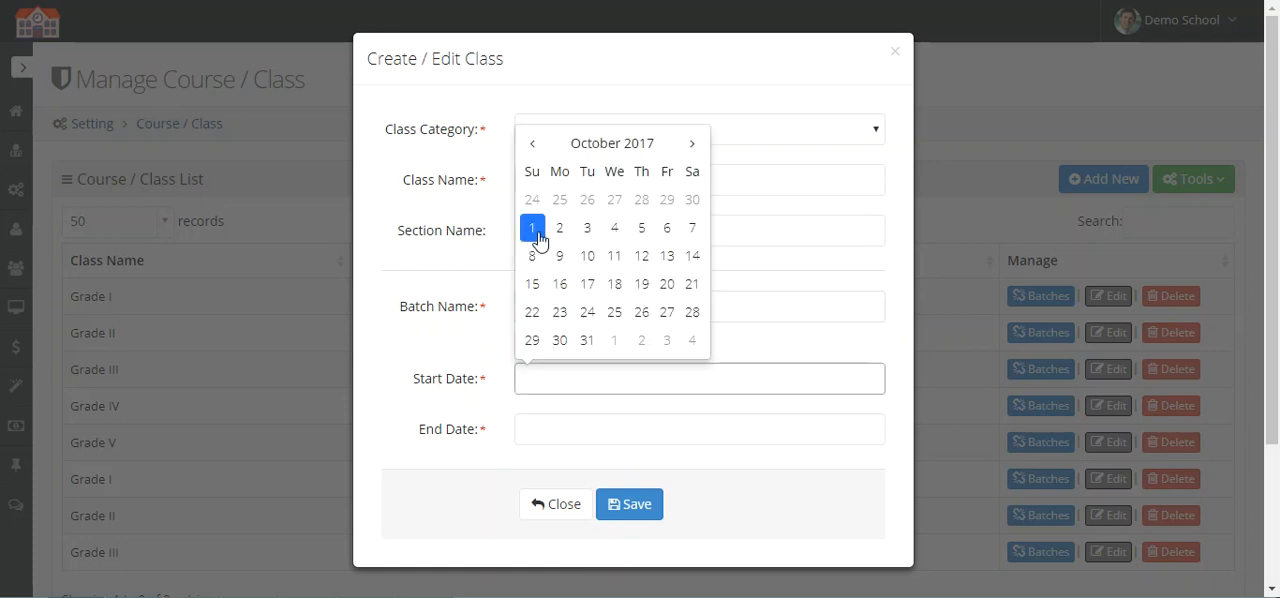
click(533, 233)
click(596, 430)
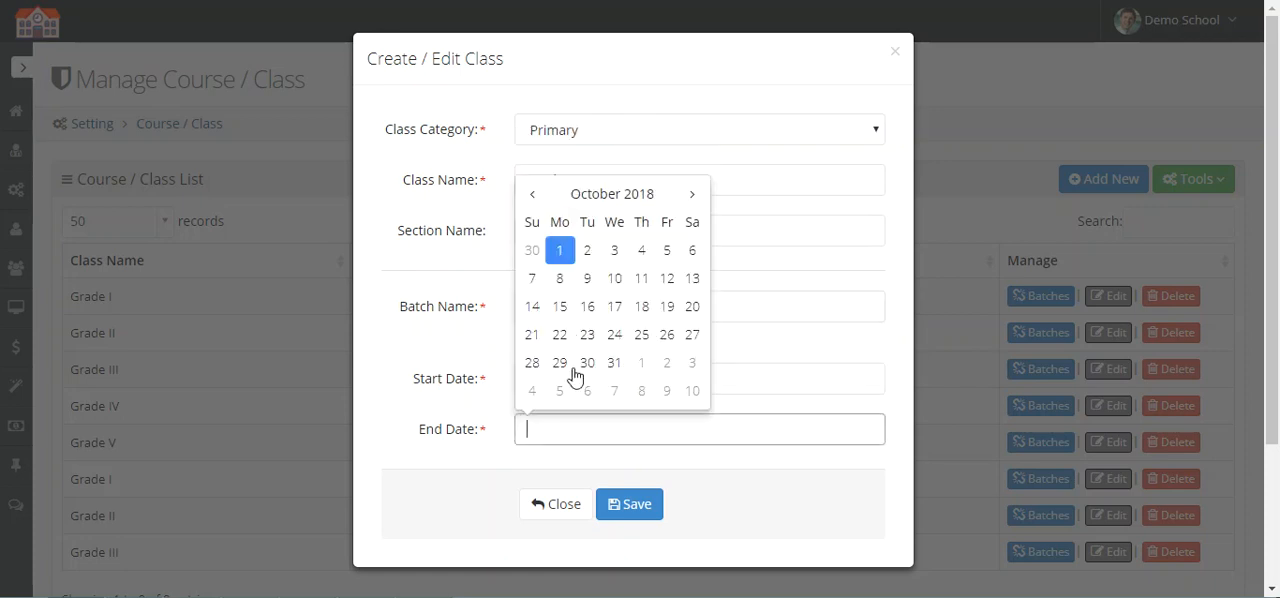
click(559, 250)
click(652, 502)
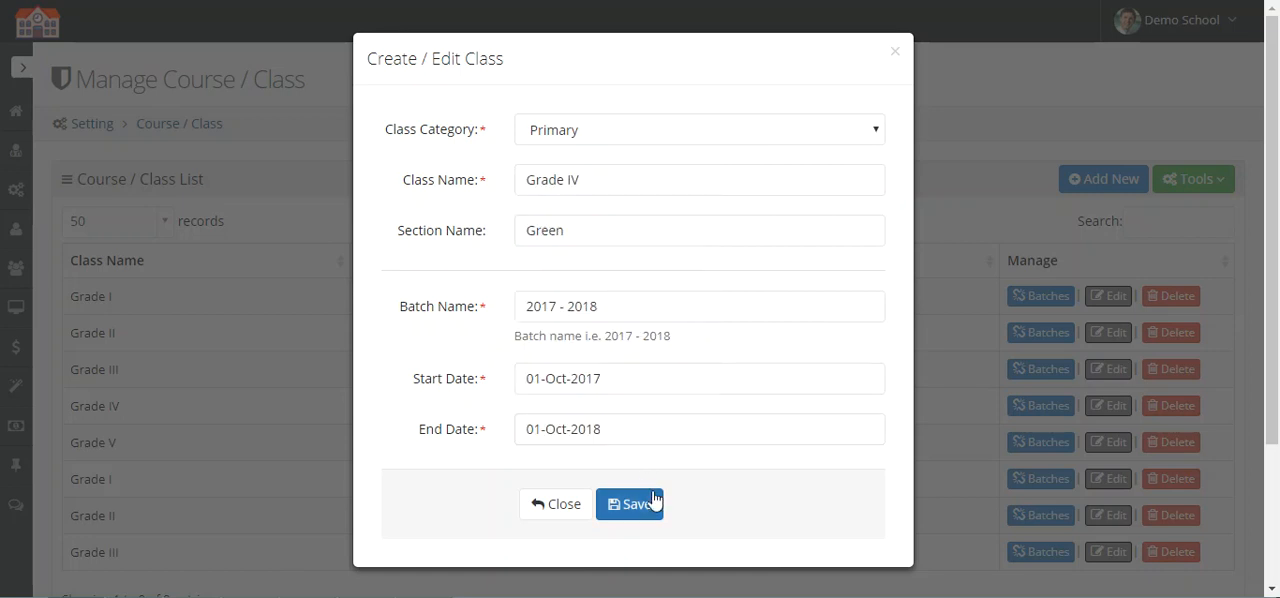
Step: Start a new class in the Primary category named Grade V with section name Green
scroll(1030, 190, down, 1)
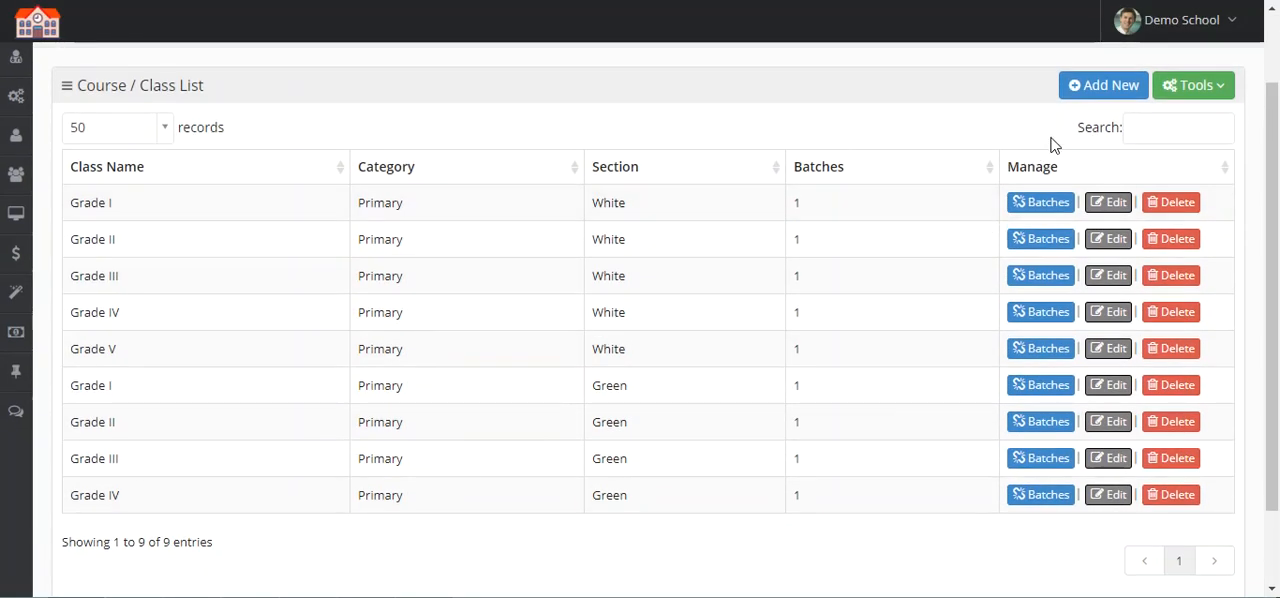
click(1078, 95)
click(563, 130)
click(574, 190)
click(565, 184)
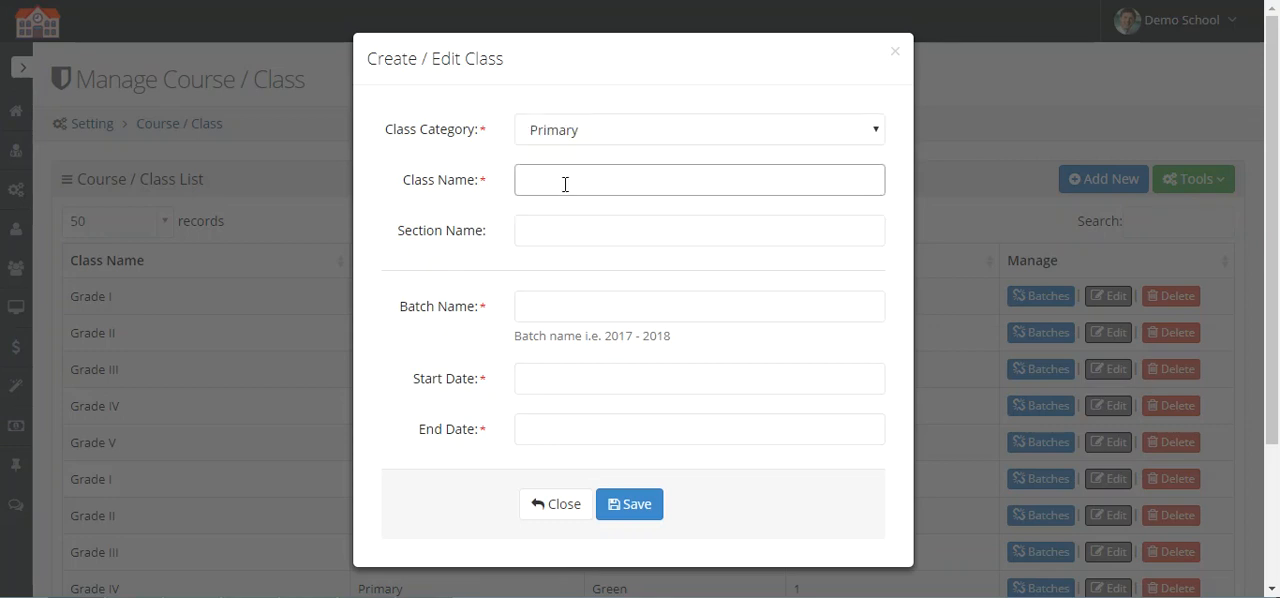
text(Grade)
click(566, 229)
text(Green)
Step: Give the new Grade V Green class batch 2017 - 2018, running 01-Oct-2017 to 01-Oct-2018, and save it
key(Tab)
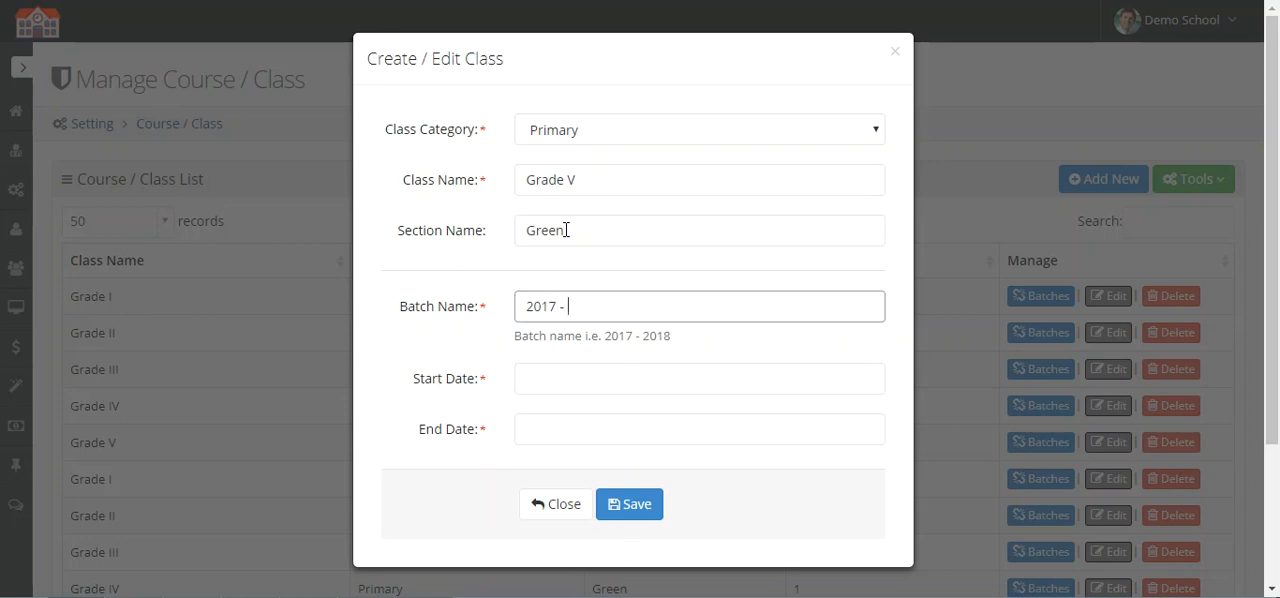
click(608, 382)
click(533, 250)
click(632, 430)
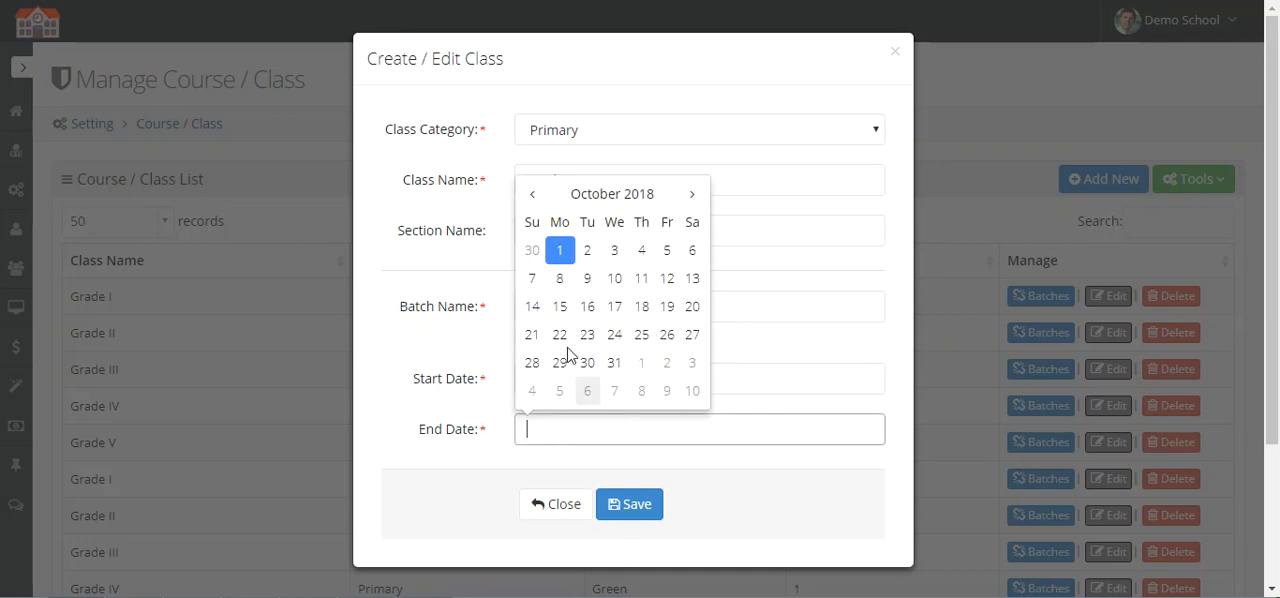
click(560, 250)
click(641, 503)
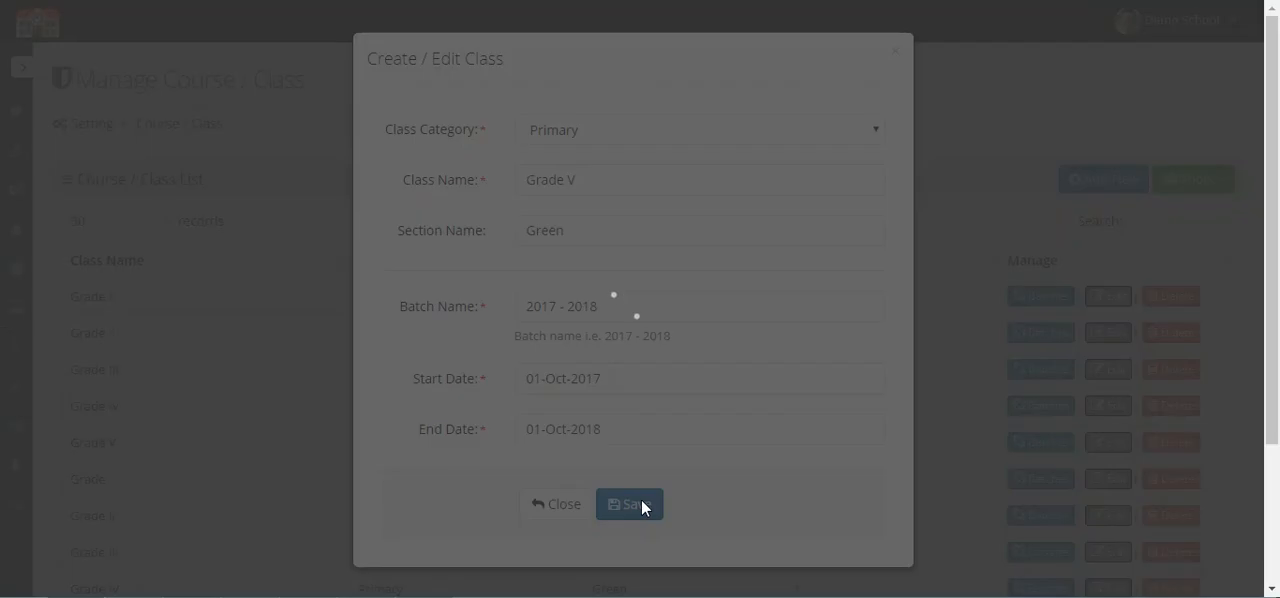
Step: Sort the class list by class name in ascending order and review the sections of each grade
scroll(660, 470, down, 3)
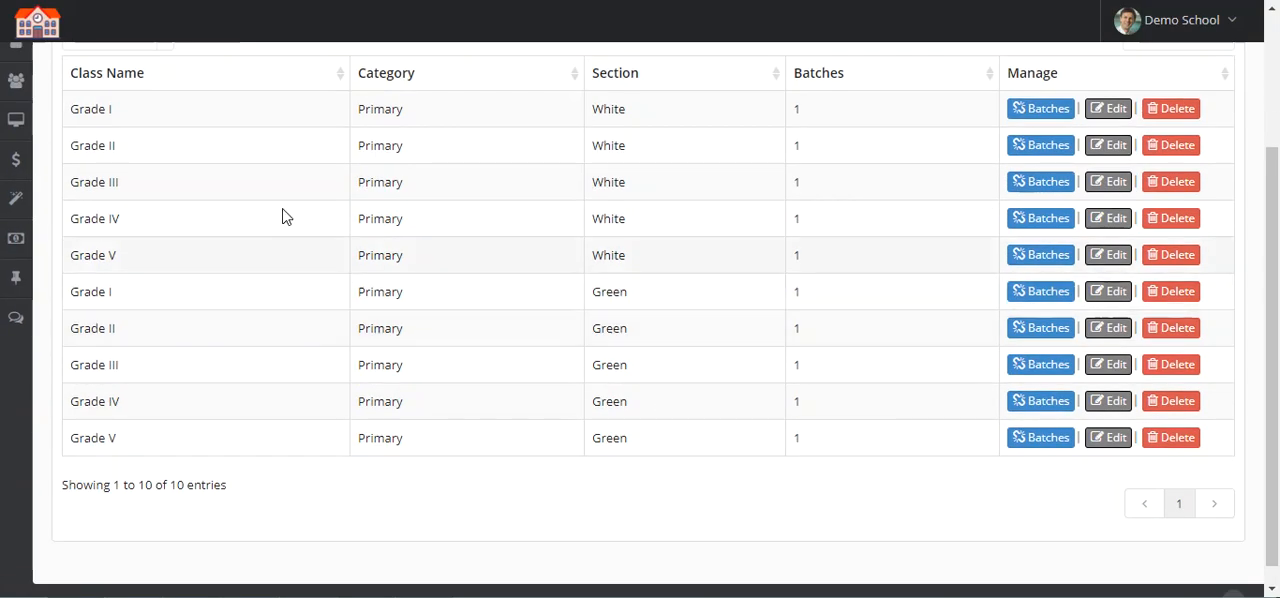
click(190, 80)
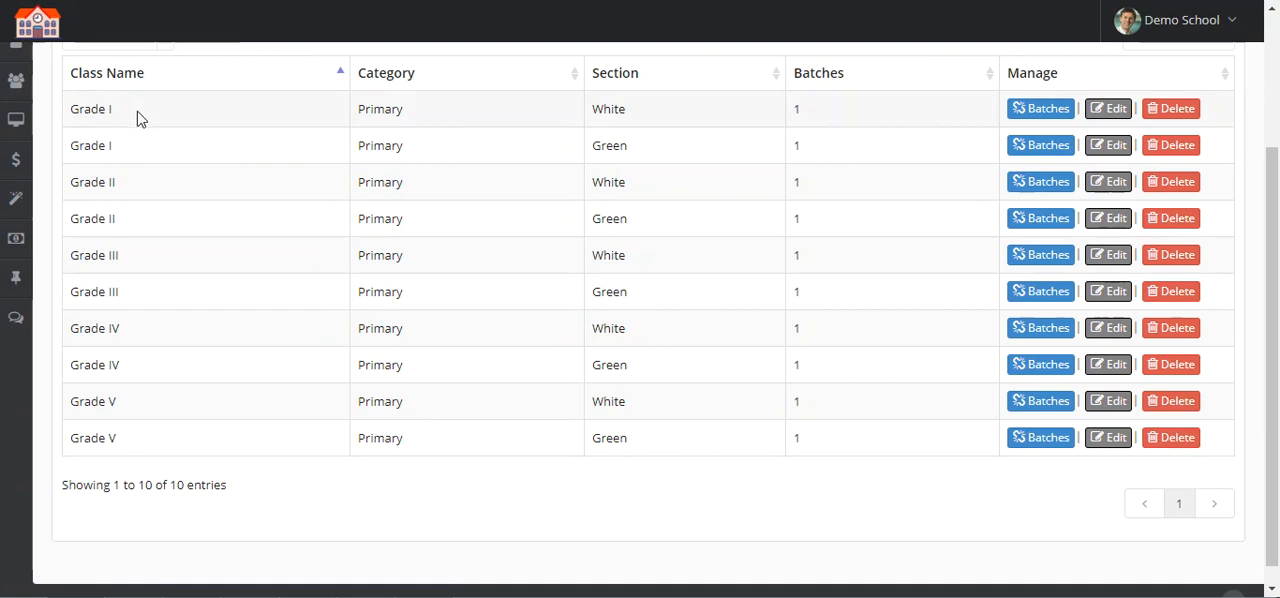
drag(88, 110, 594, 149)
click(689, 163)
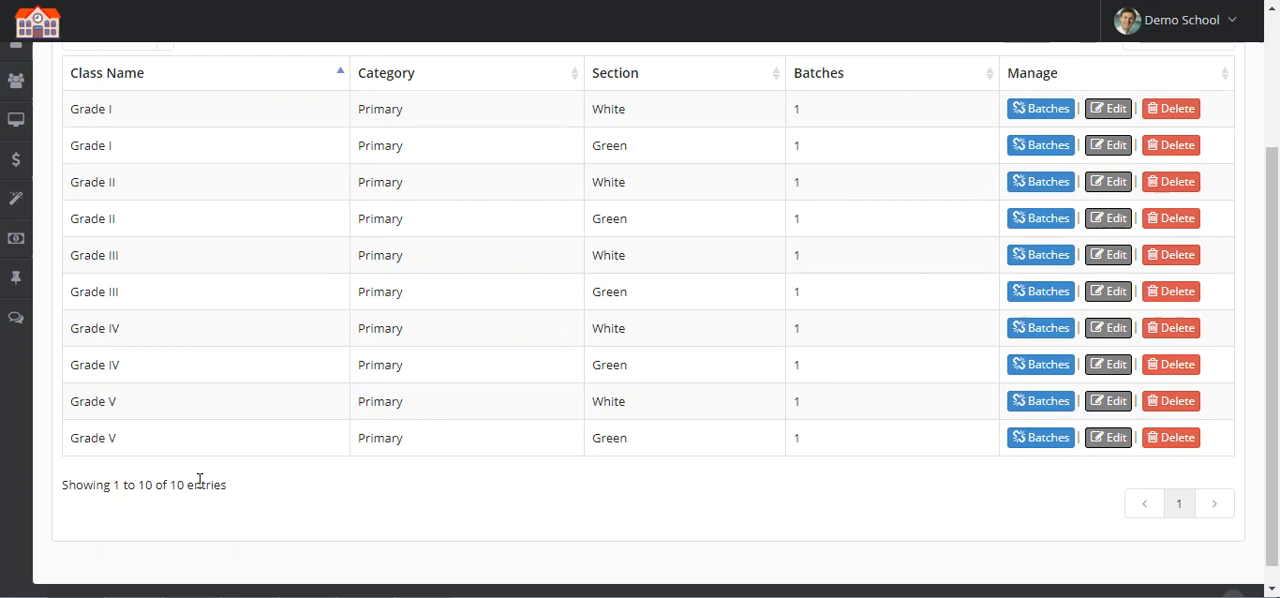
scroll(511, 409, up, 3)
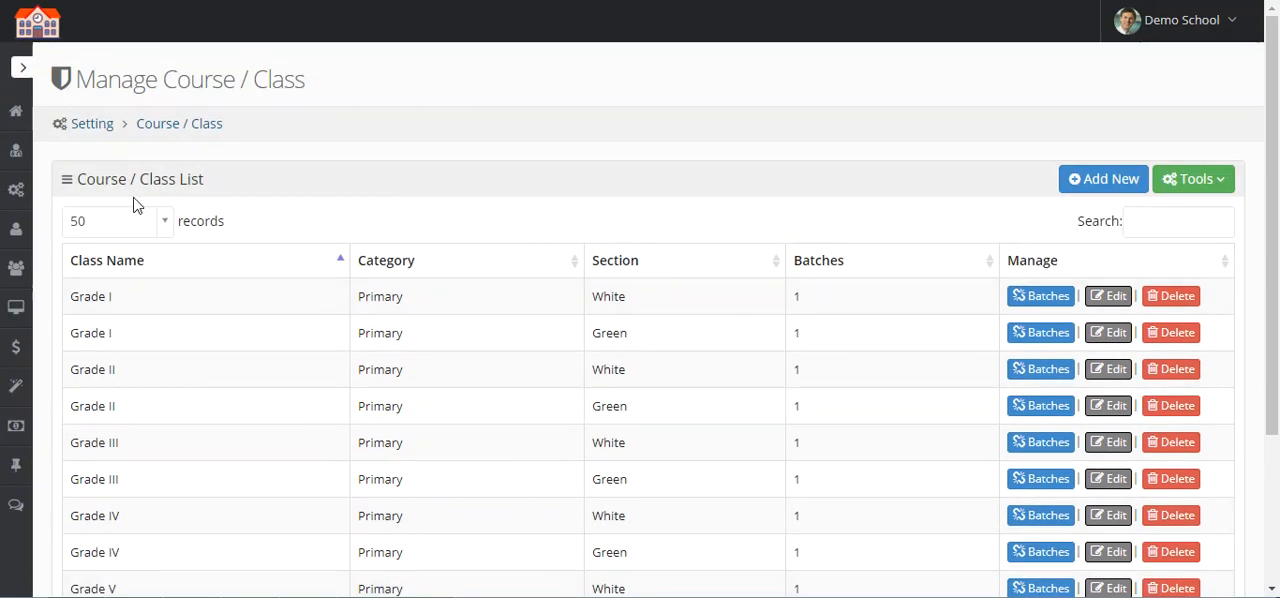
Step: Open the school settings and examine the school's name, branch, contact details and photo
mouse_move(16, 192)
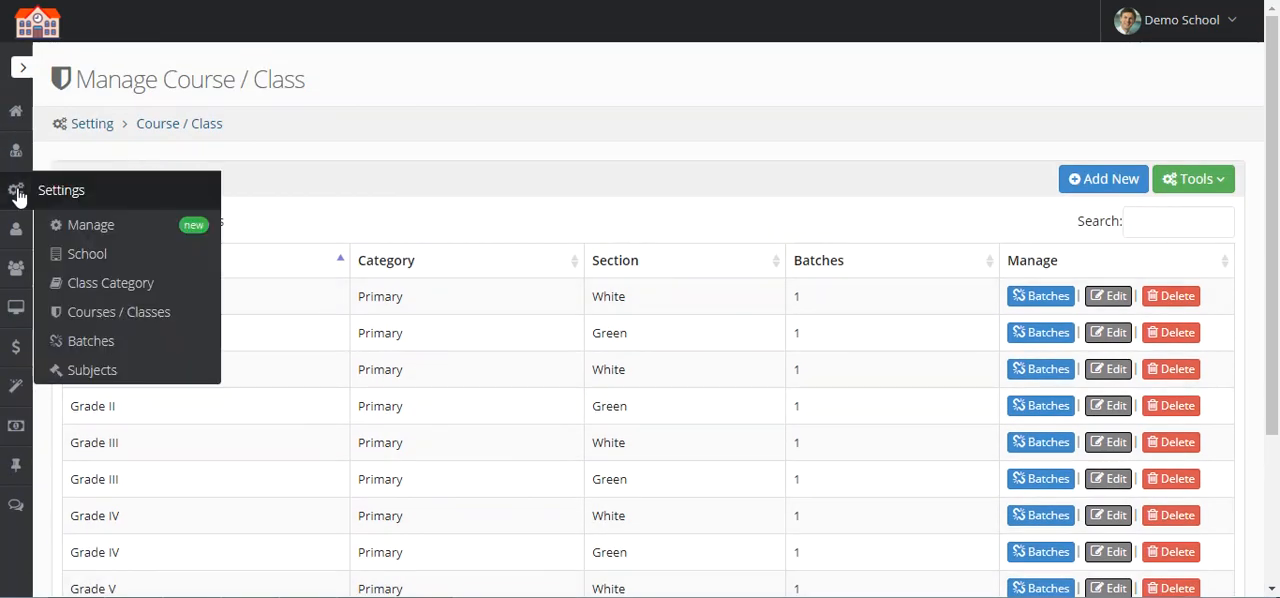
click(130, 258)
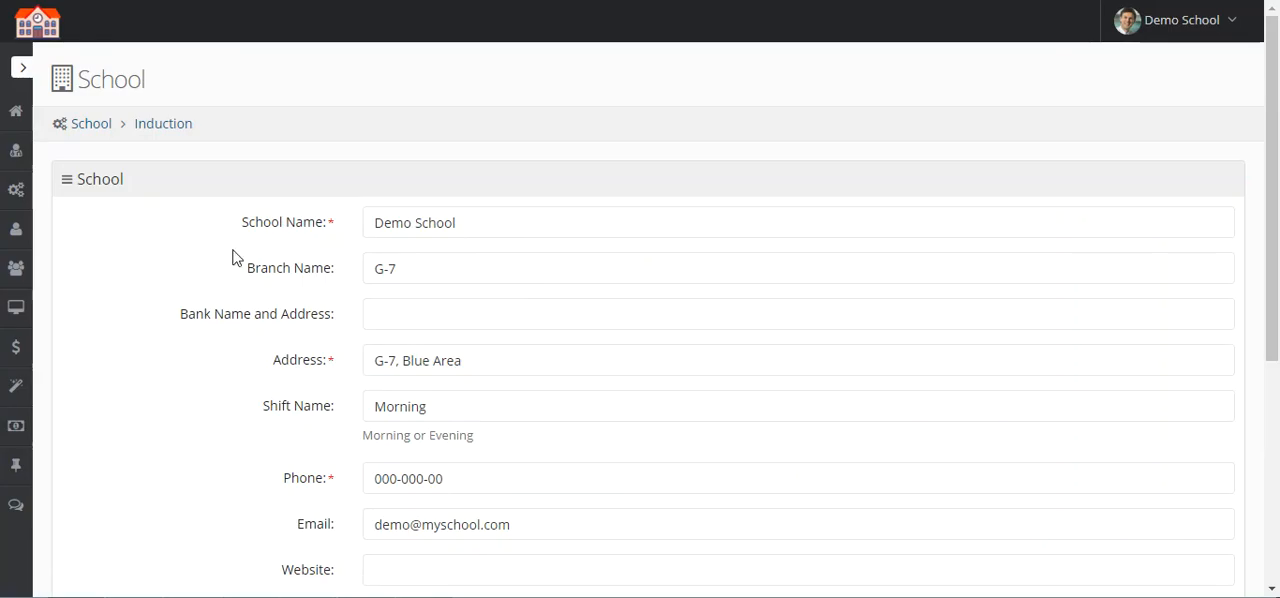
scroll(234, 255, down, 1)
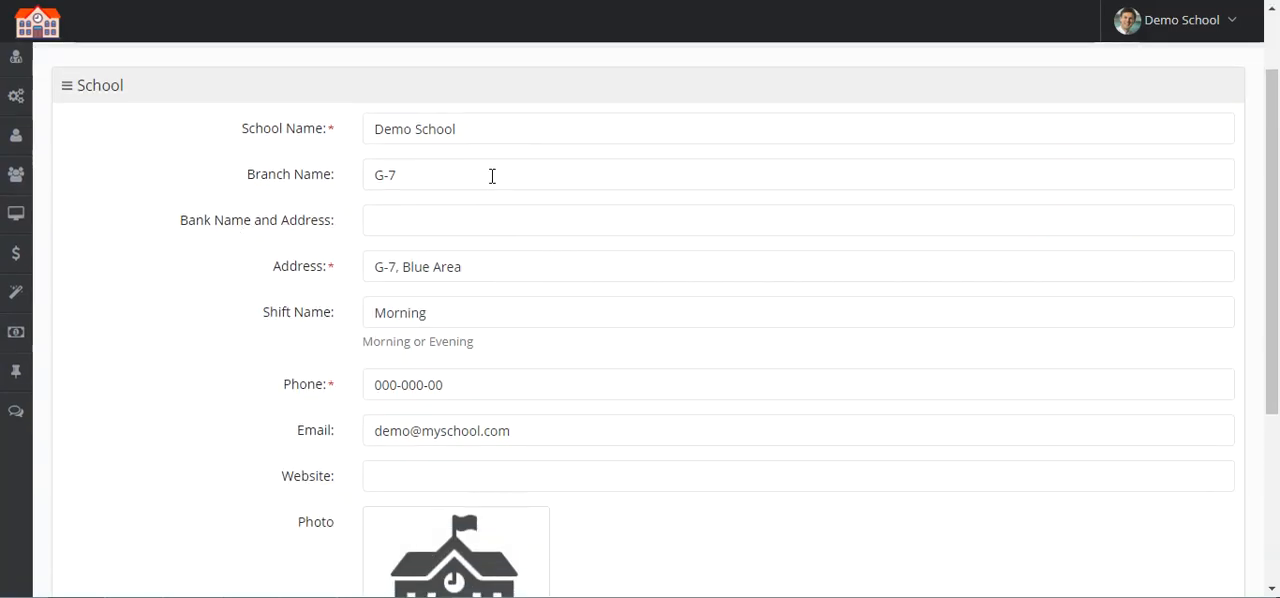
triple_click(472, 136)
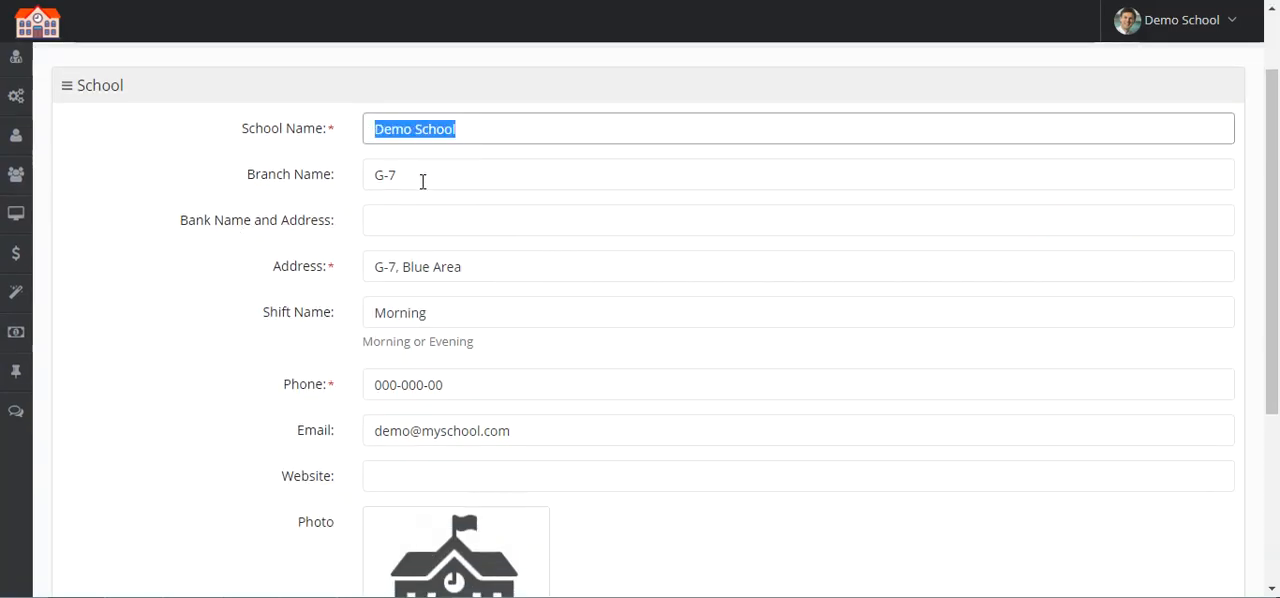
click(423, 181)
click(258, 242)
scroll(257, 248, down, 2)
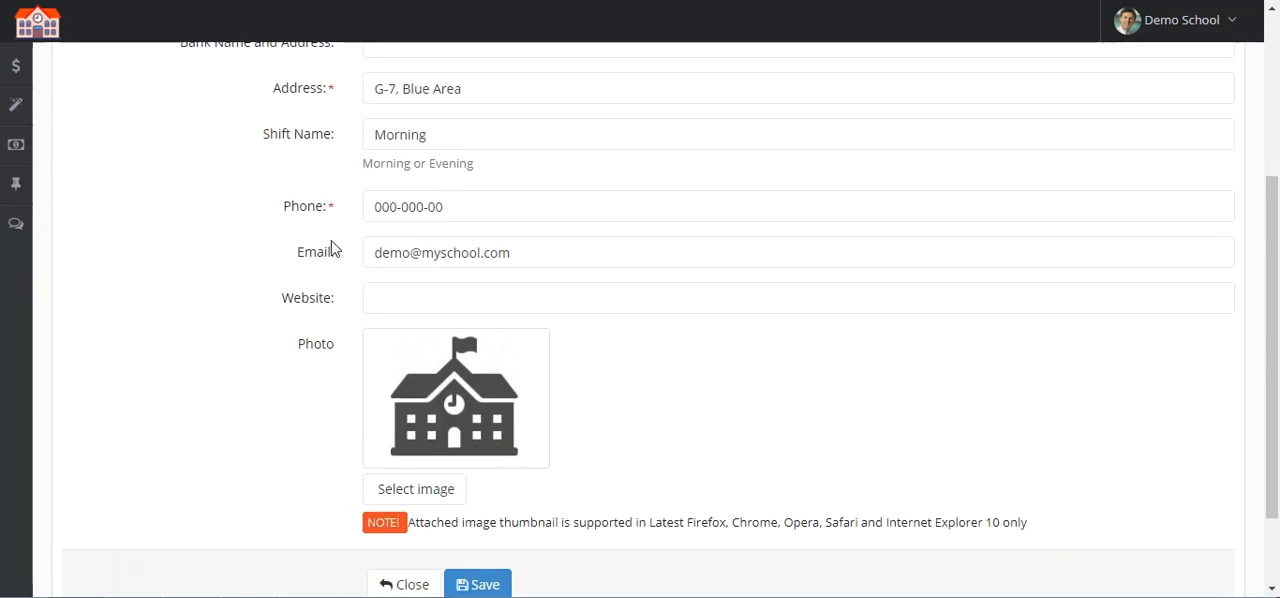
scroll(280, 267, down, 1)
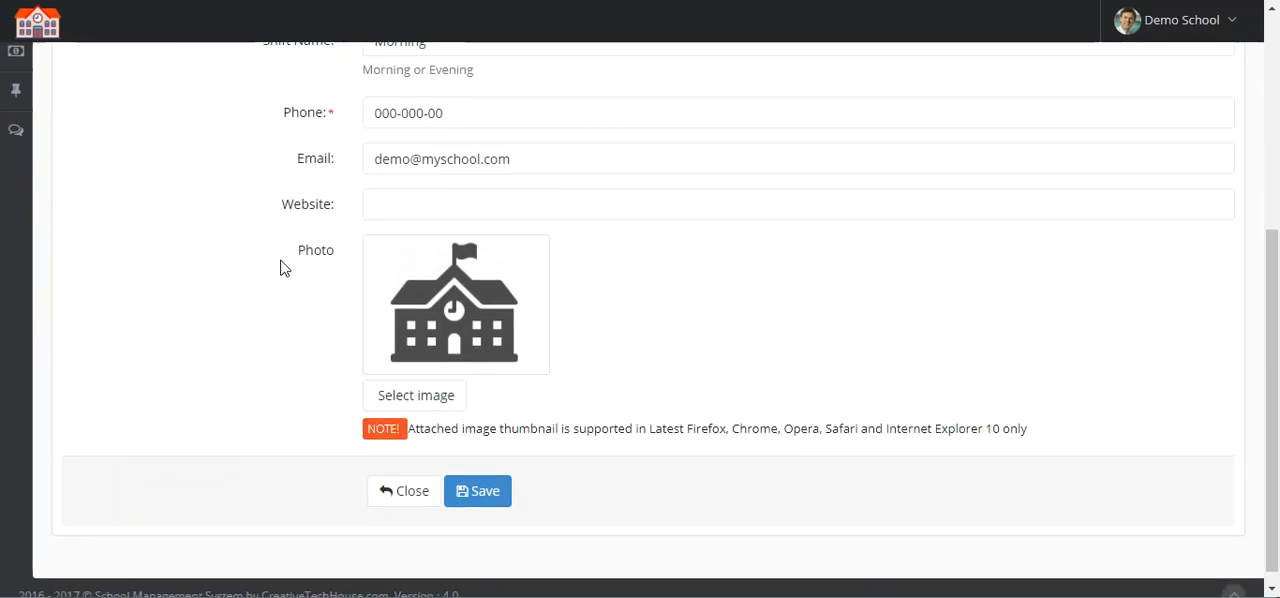
scroll(320, 320, up, 3)
scroll(290, 320, down, 3)
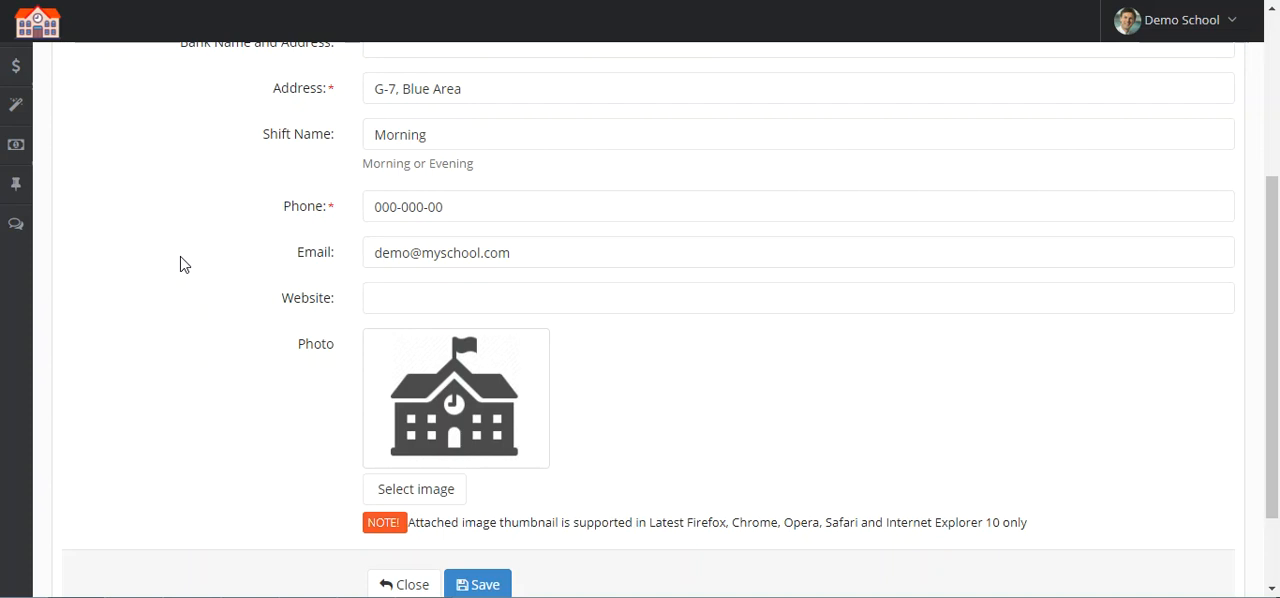
scroll(325, 322, up, 2)
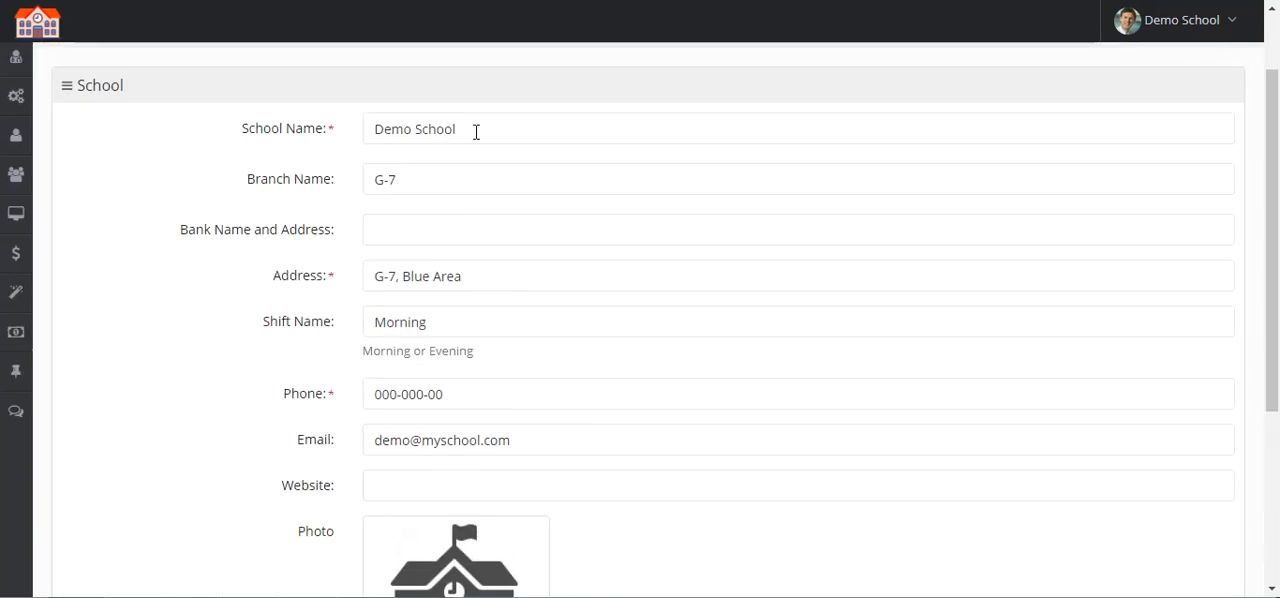
triple_click(476, 131)
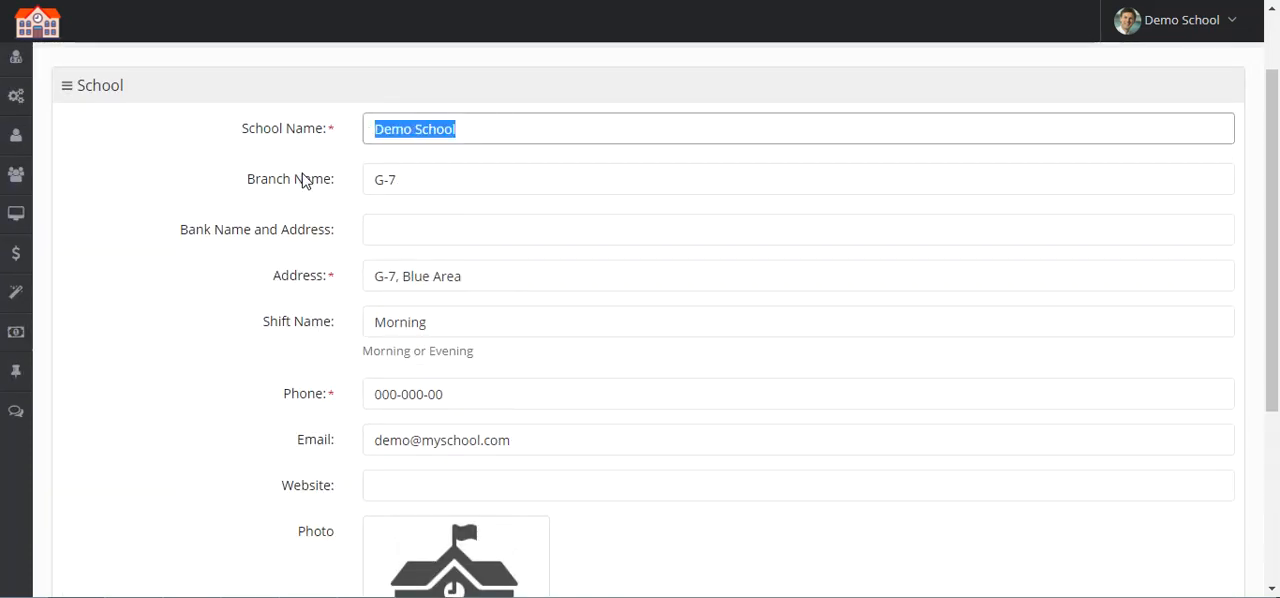
Step: Open the class category settings and review each category in the list
mouse_move(12, 100)
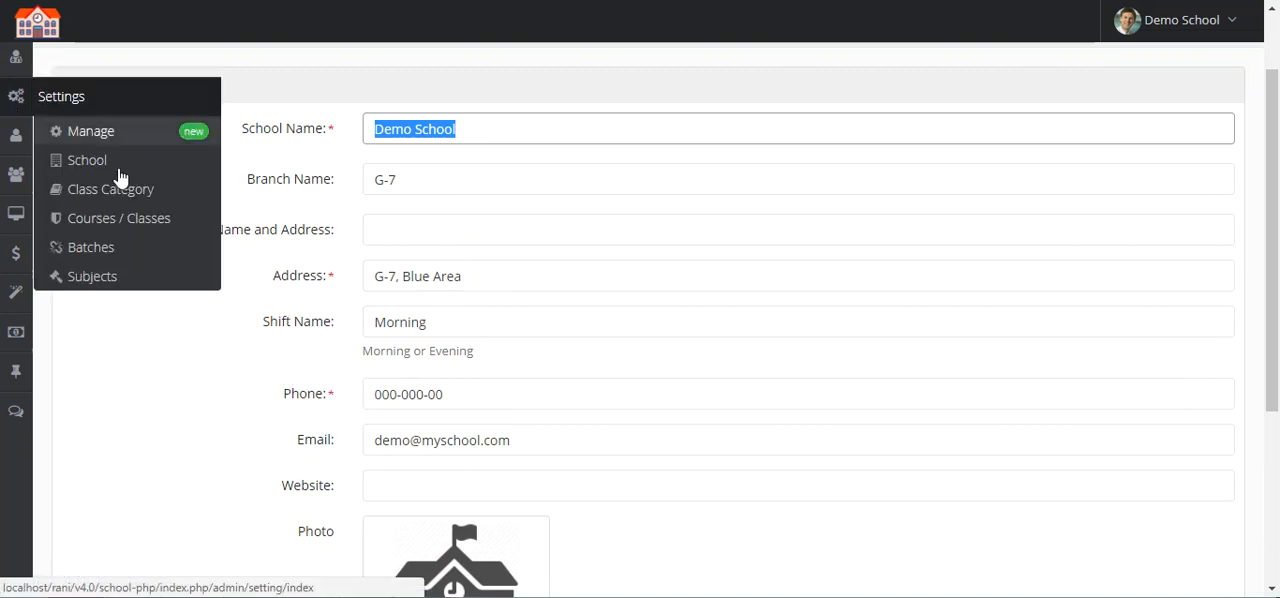
click(147, 200)
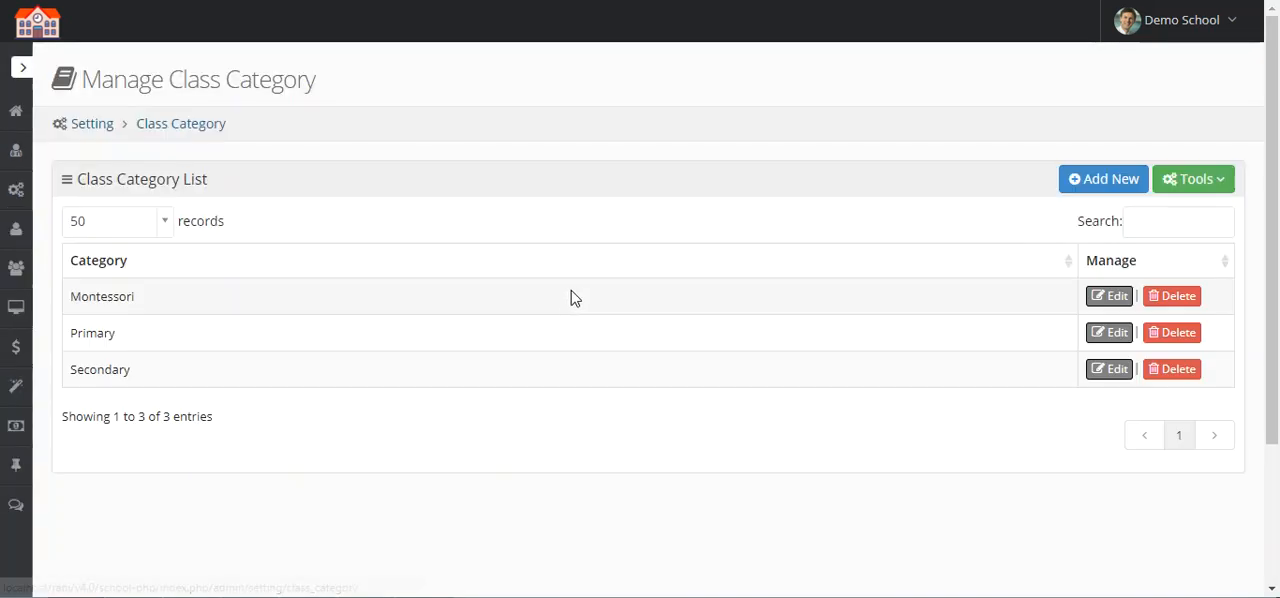
double_click(81, 295)
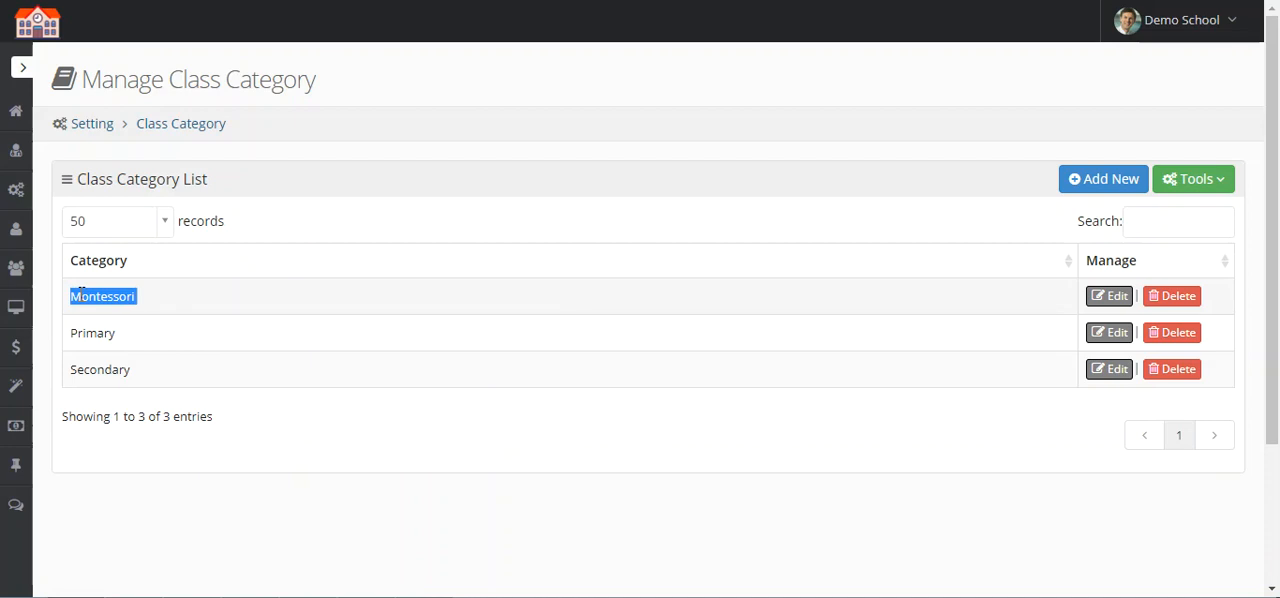
double_click(127, 334)
double_click(154, 373)
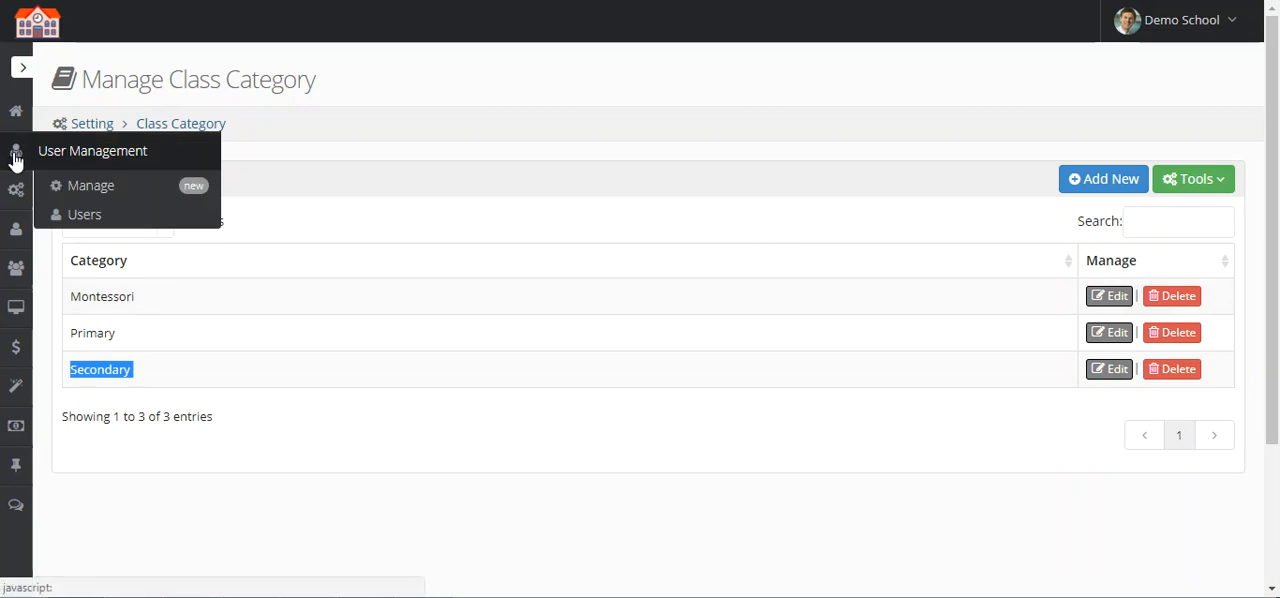
Step: Open the batch settings and review the batch name, dates and status of every class
mouse_move(15, 182)
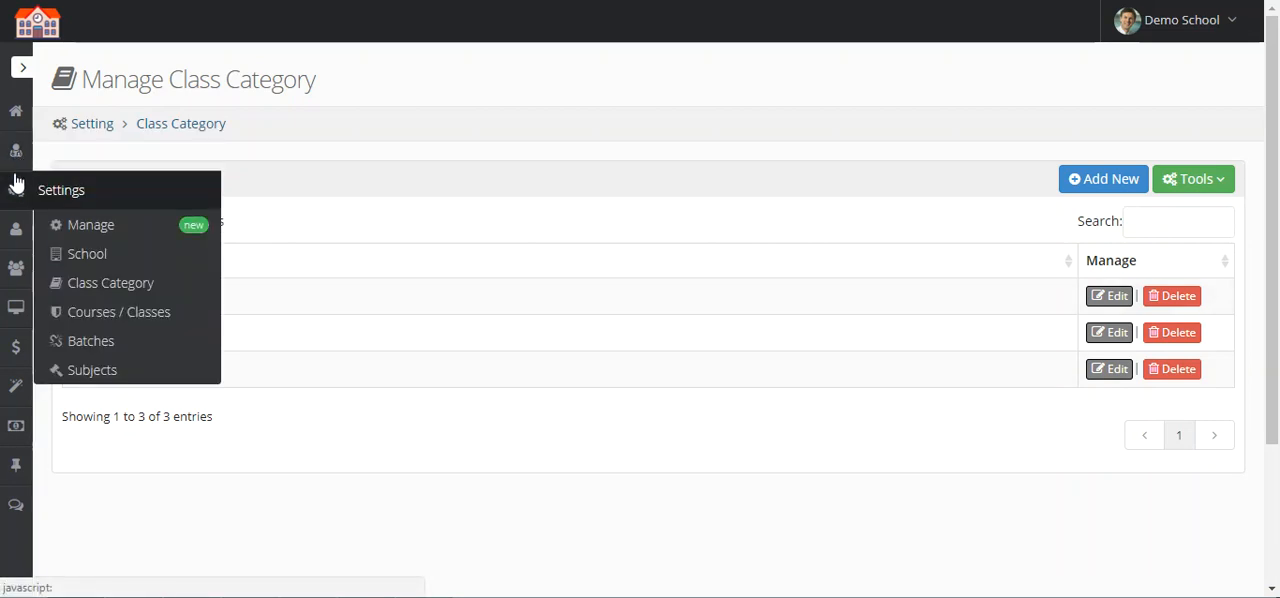
click(172, 345)
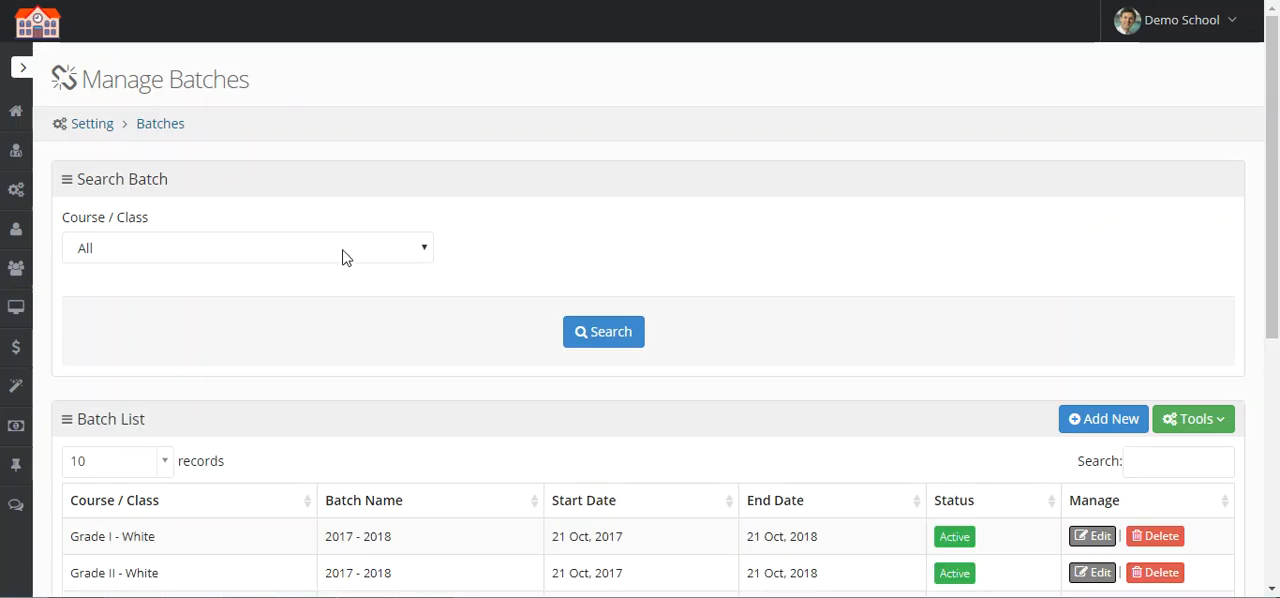
scroll(343, 257, down, 3)
scroll(343, 252, down, 2)
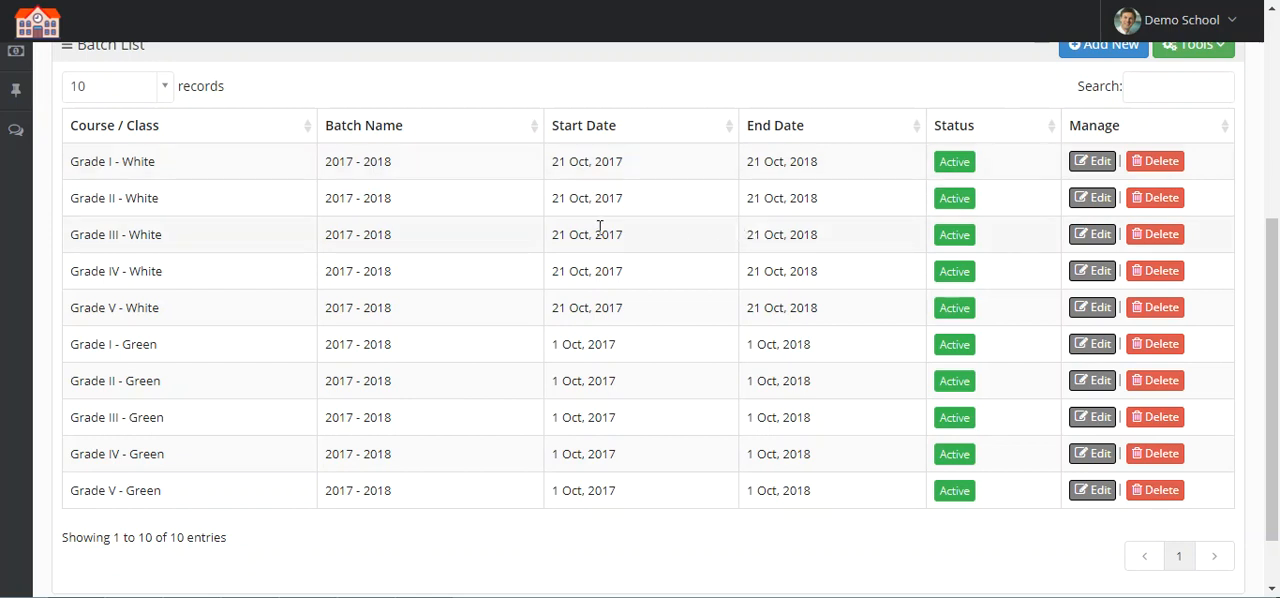
scroll(430, 268, up, 5)
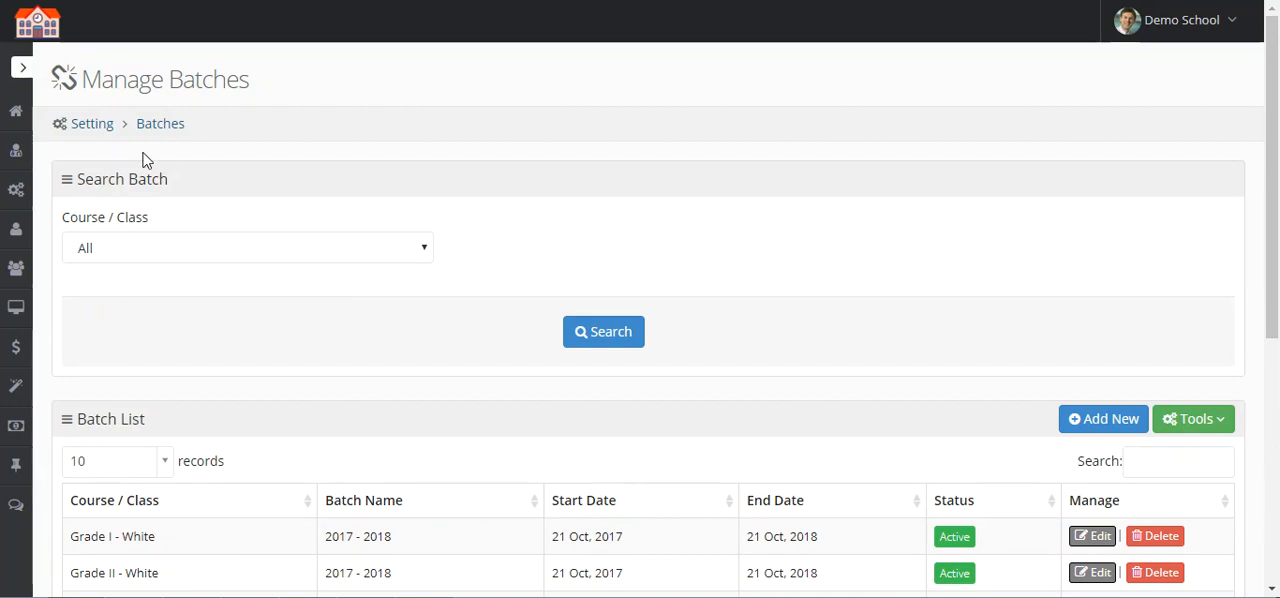
Step: Open the subject settings and examine the listed subjects and their credit hours
mouse_move(16, 192)
click(143, 366)
scroll(855, 241, down, 2)
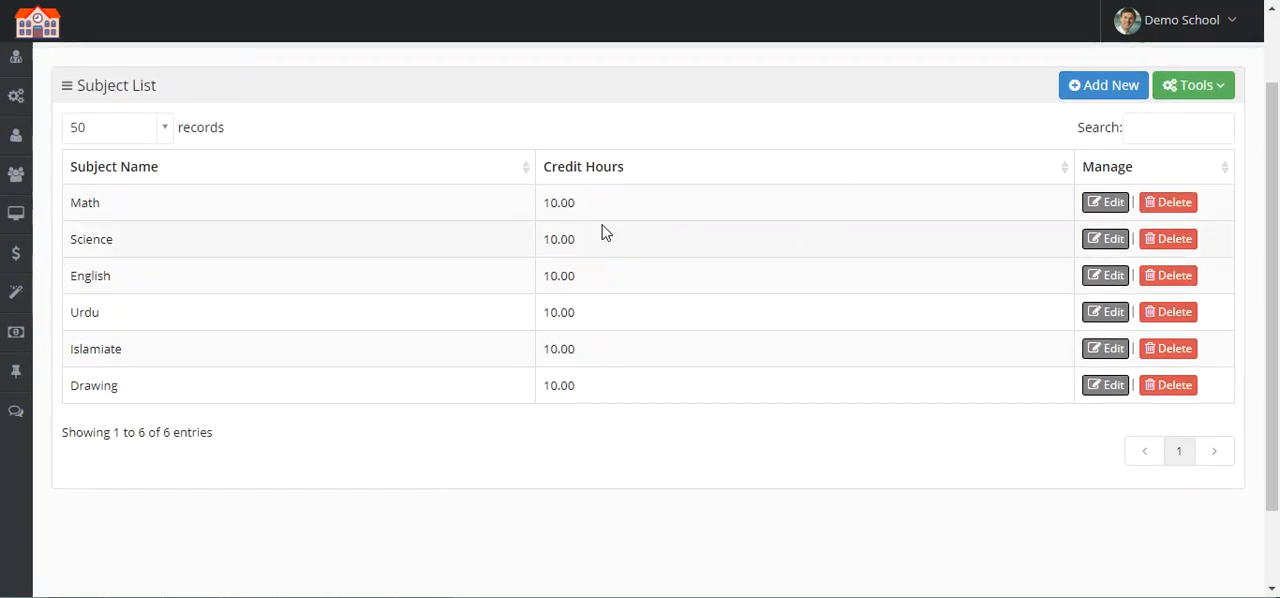
double_click(88, 202)
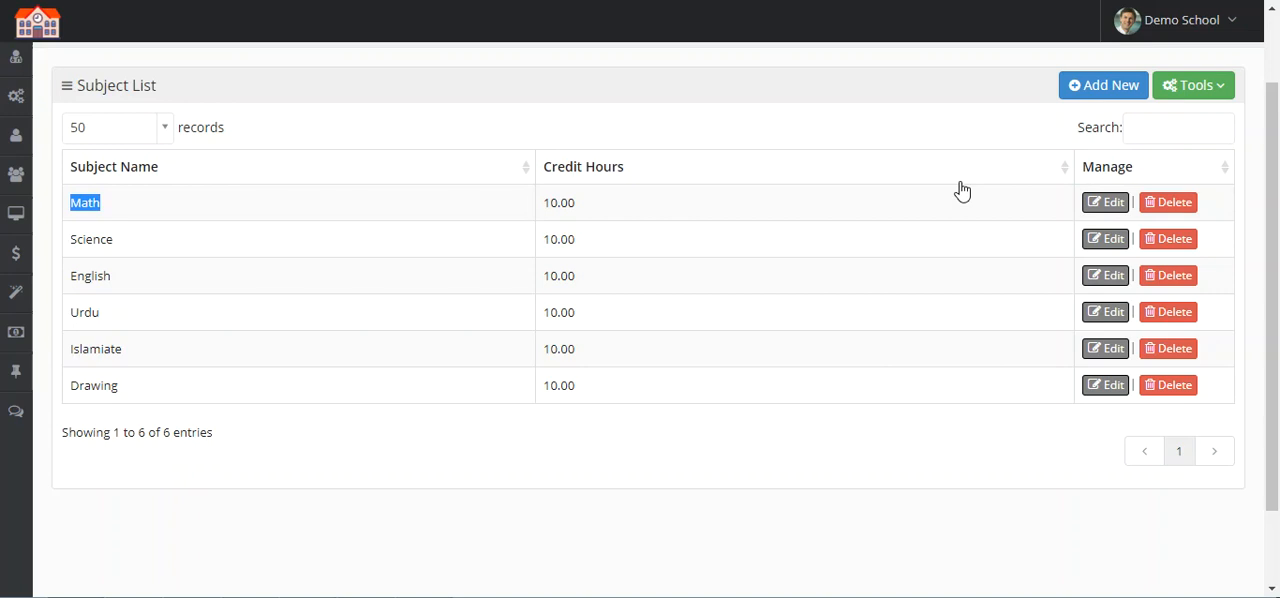
scroll(575, 298, up, 2)
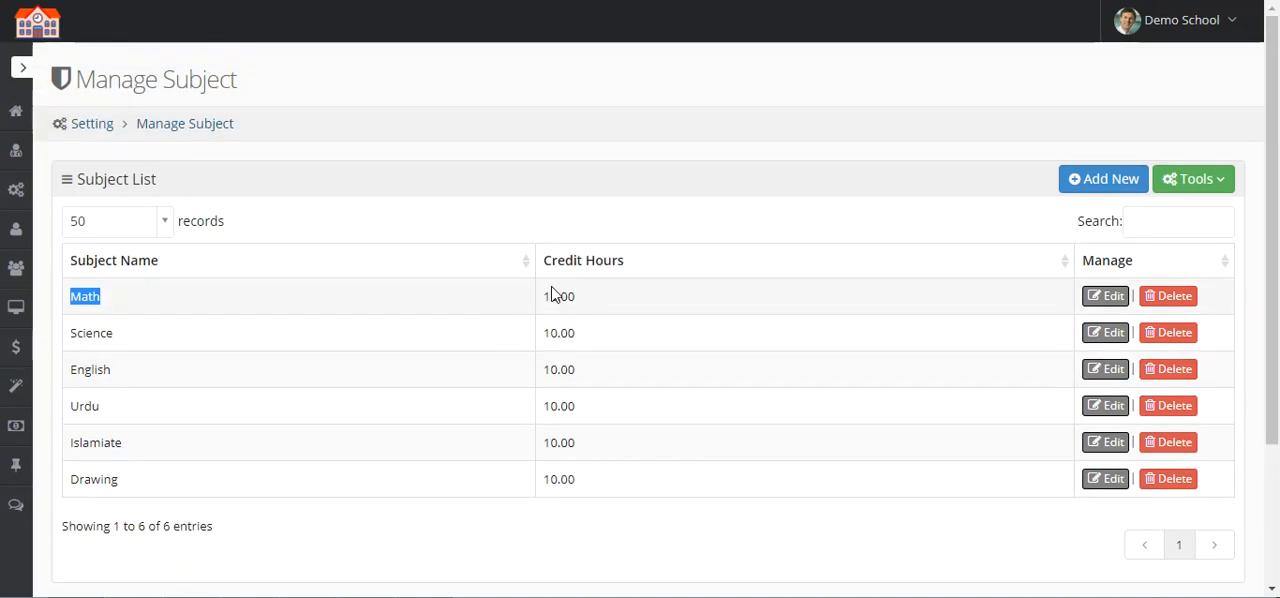
mouse_move(19, 196)
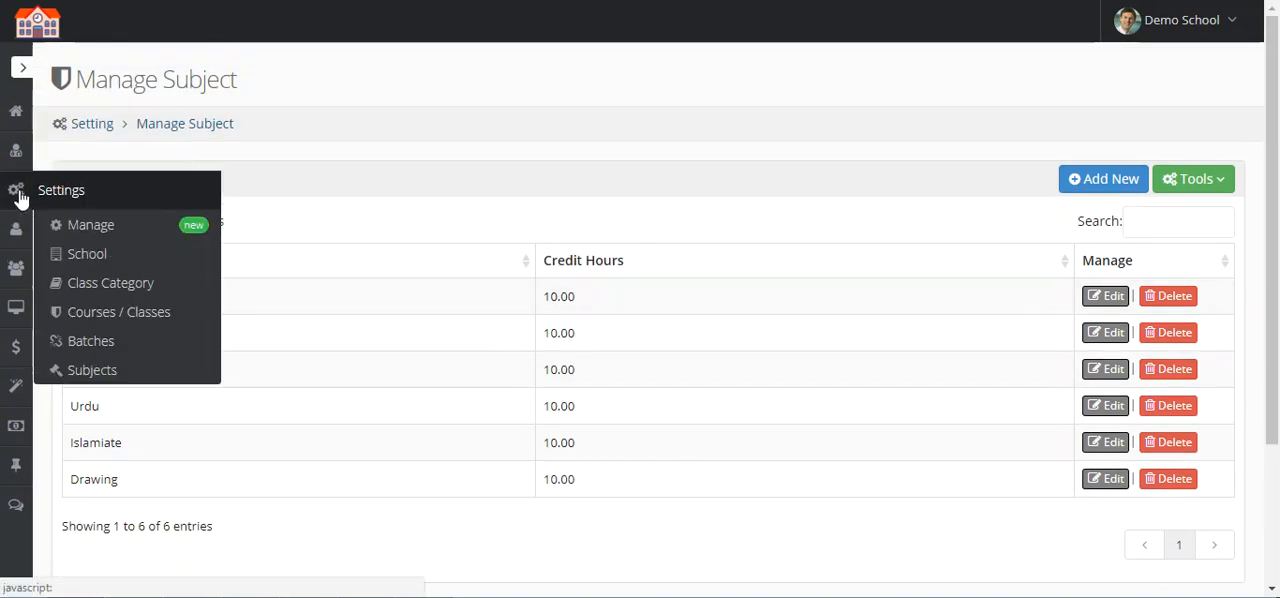
click(398, 177)
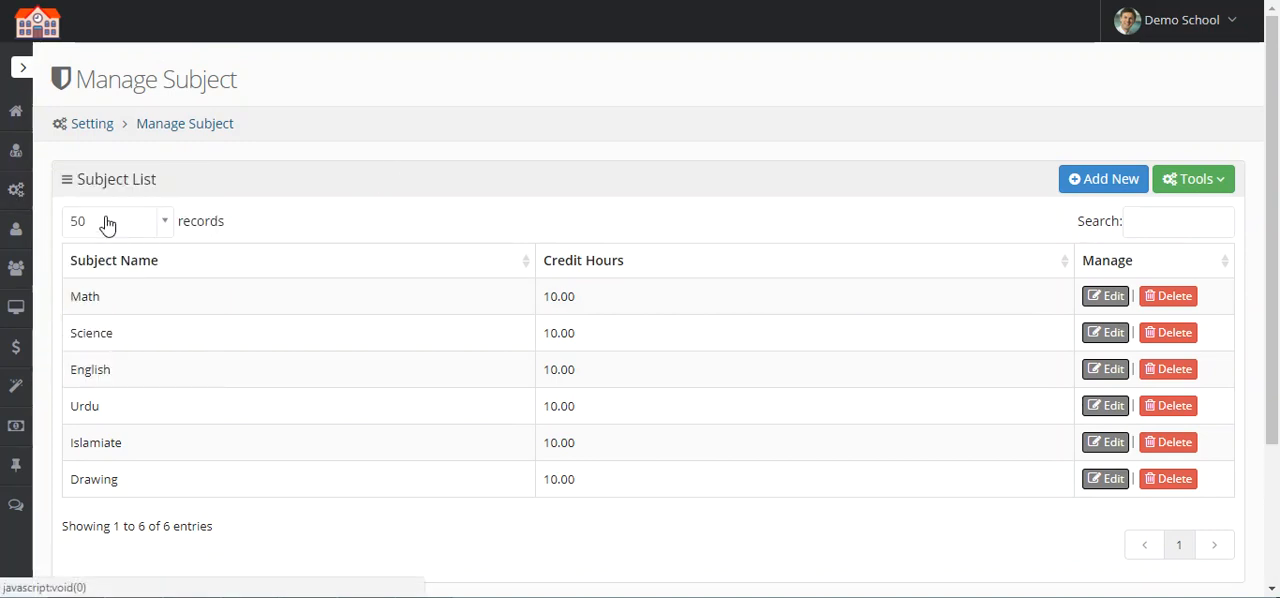
mouse_move(12, 191)
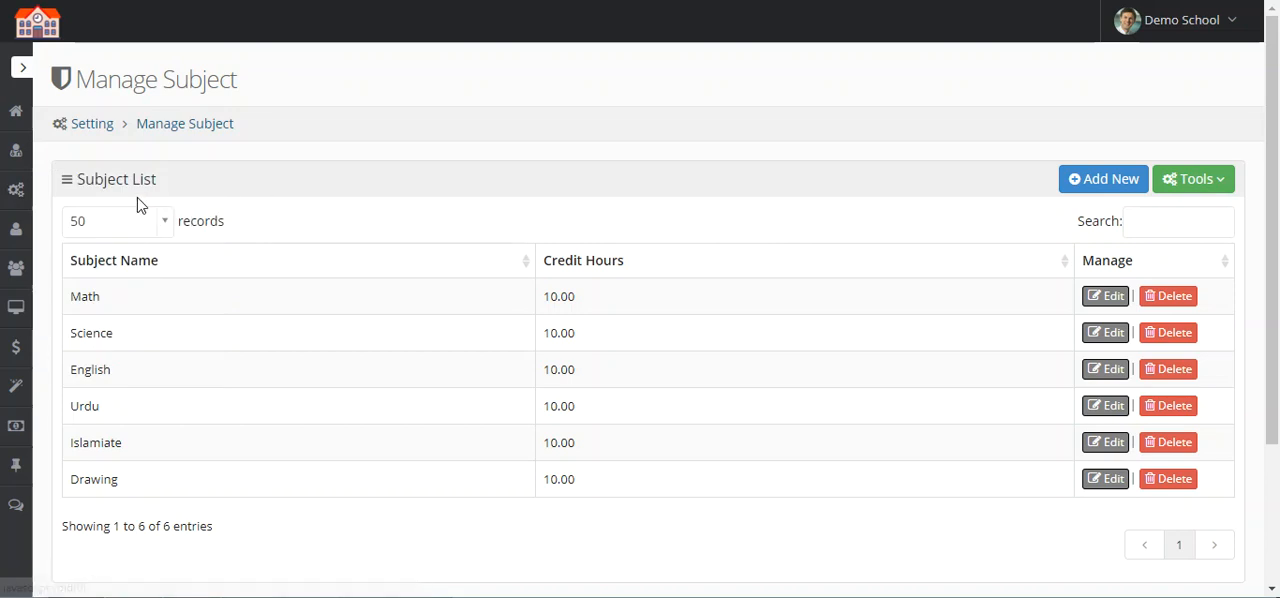
Step: Open the class subject association in exam management and sort the class list by name
mouse_move(15, 305)
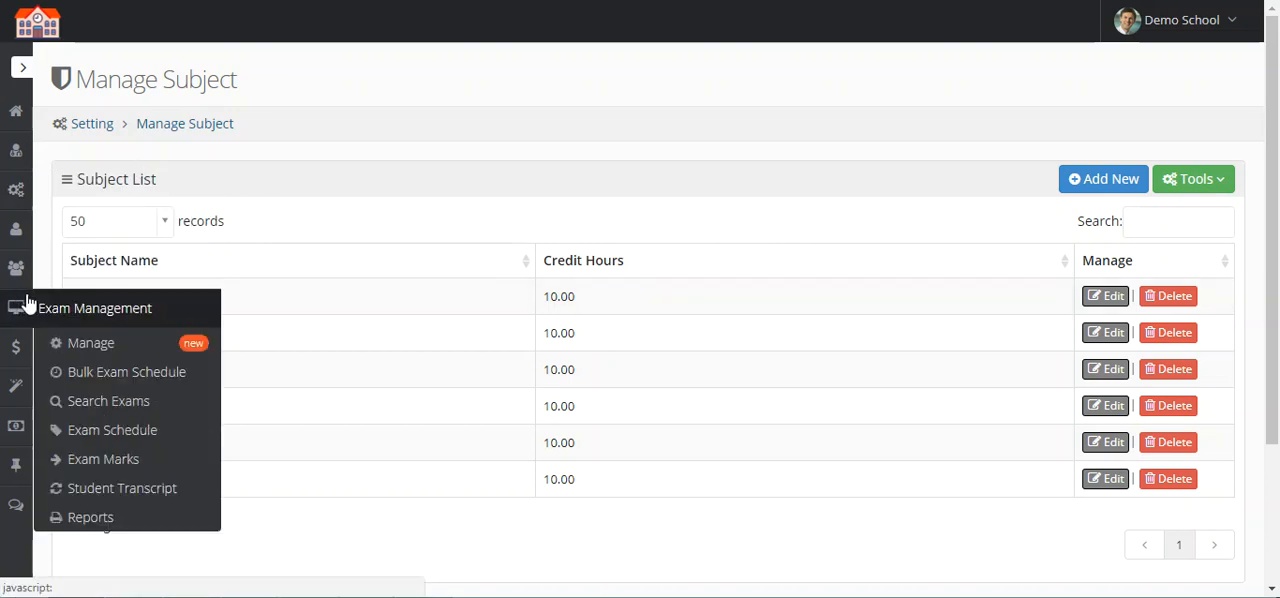
click(133, 343)
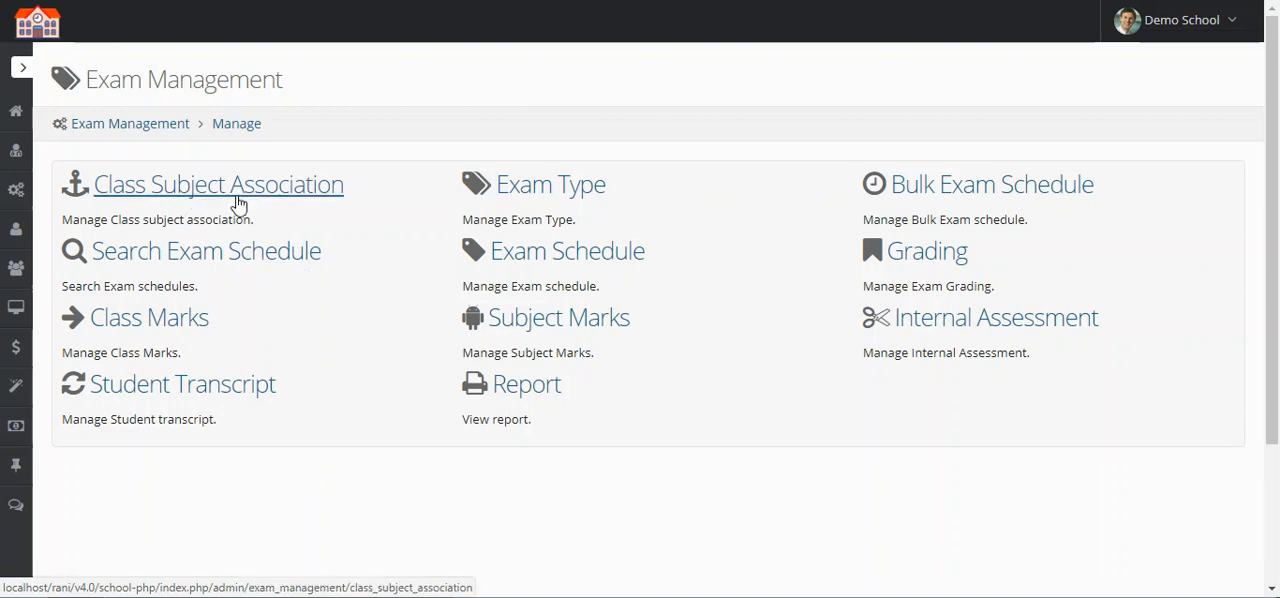
click(228, 203)
scroll(376, 272, down, 2)
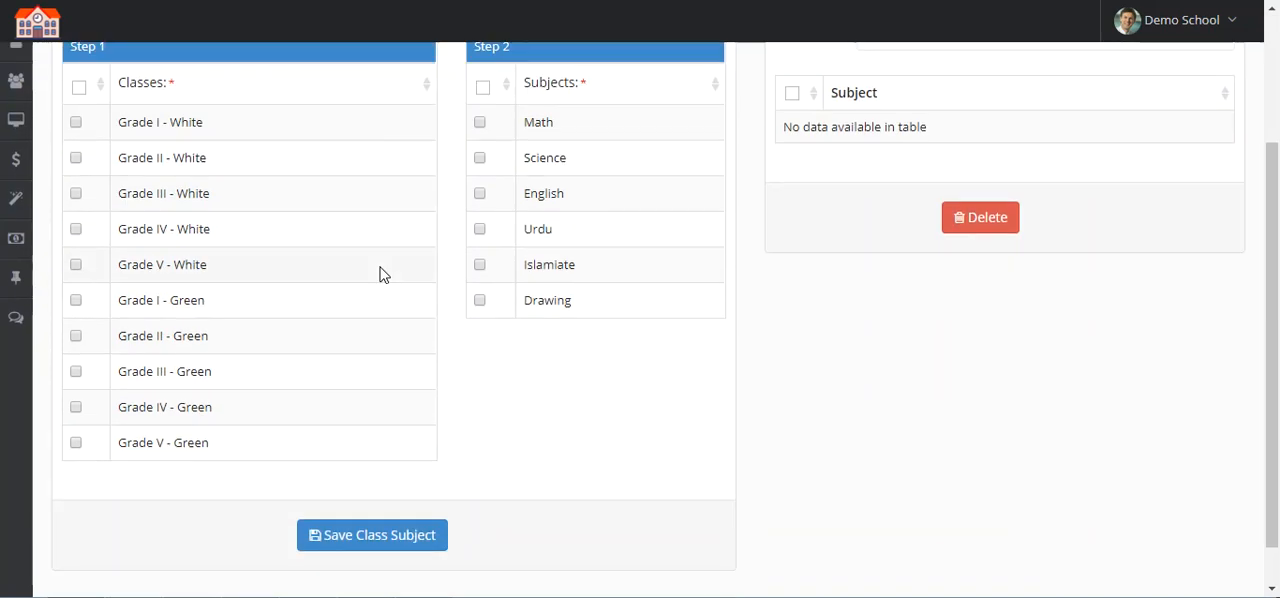
scroll(380, 273, up, 1)
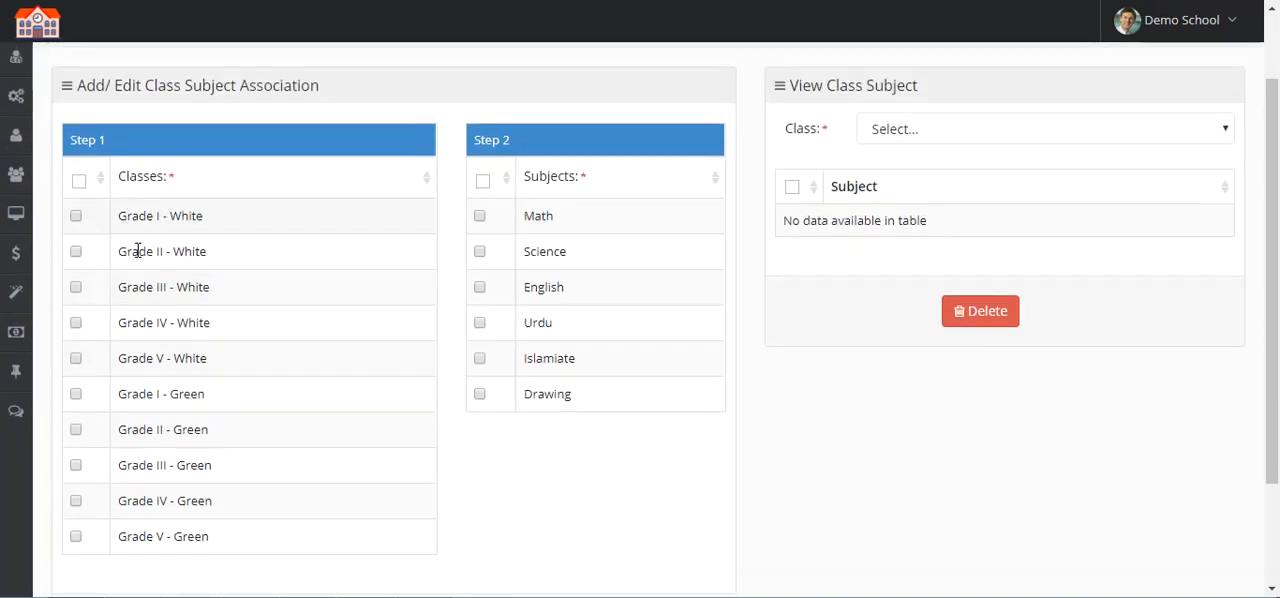
click(143, 192)
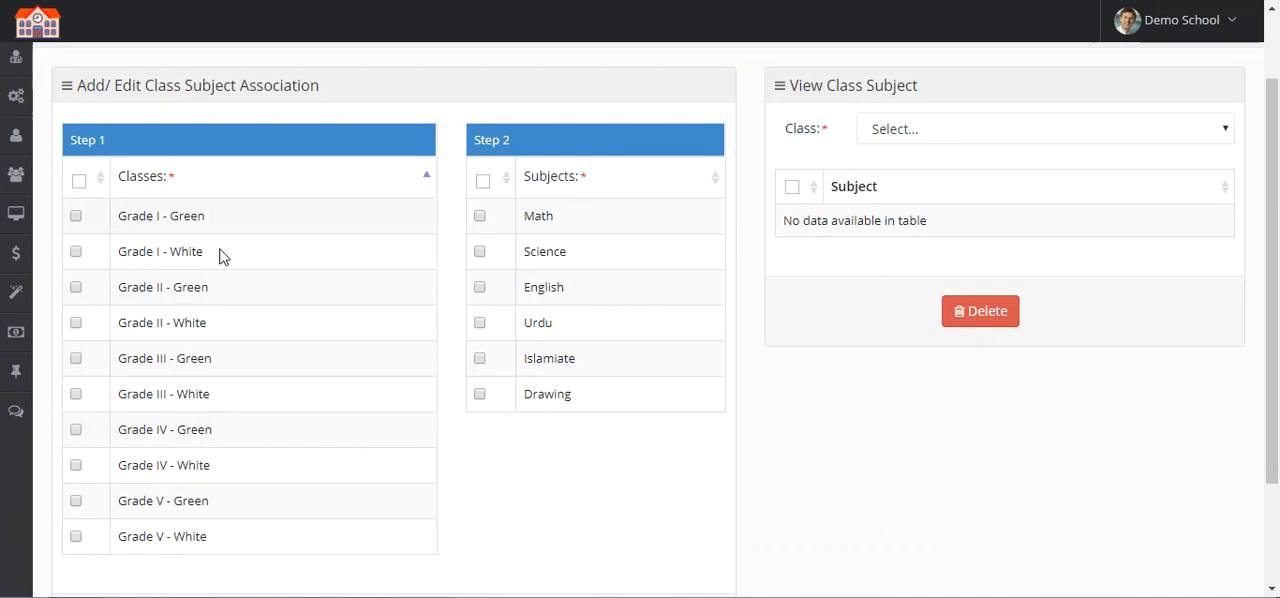
Step: View the subjects associated with Grade I - White, Grade II - White and Grade IV - White
click(1020, 137)
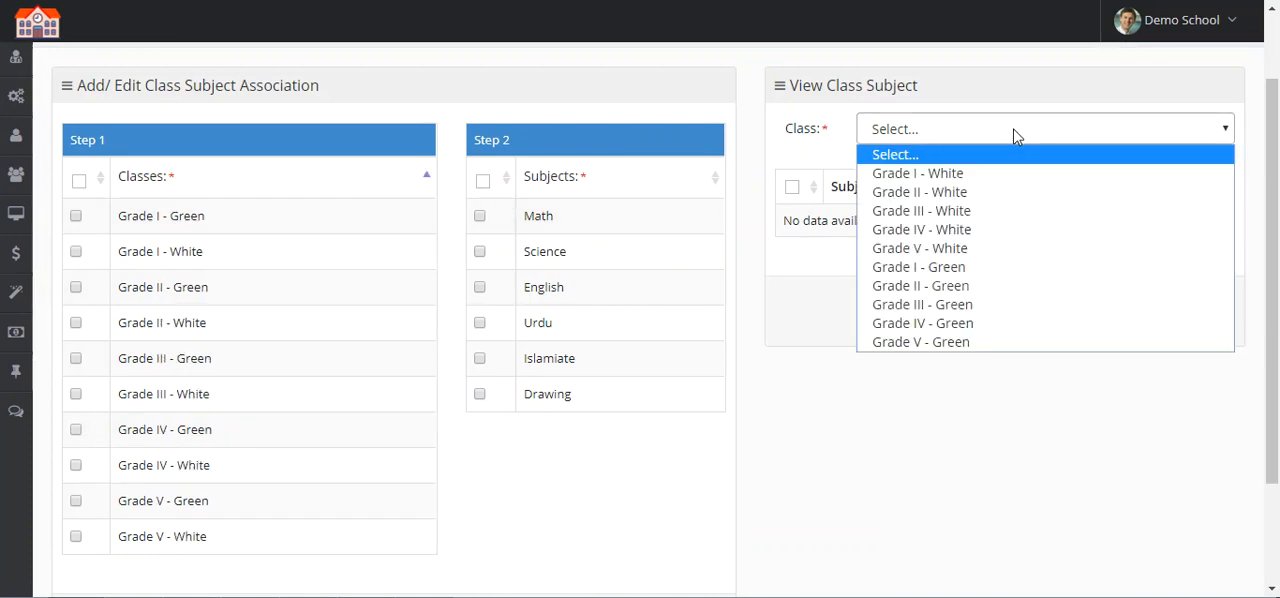
click(981, 176)
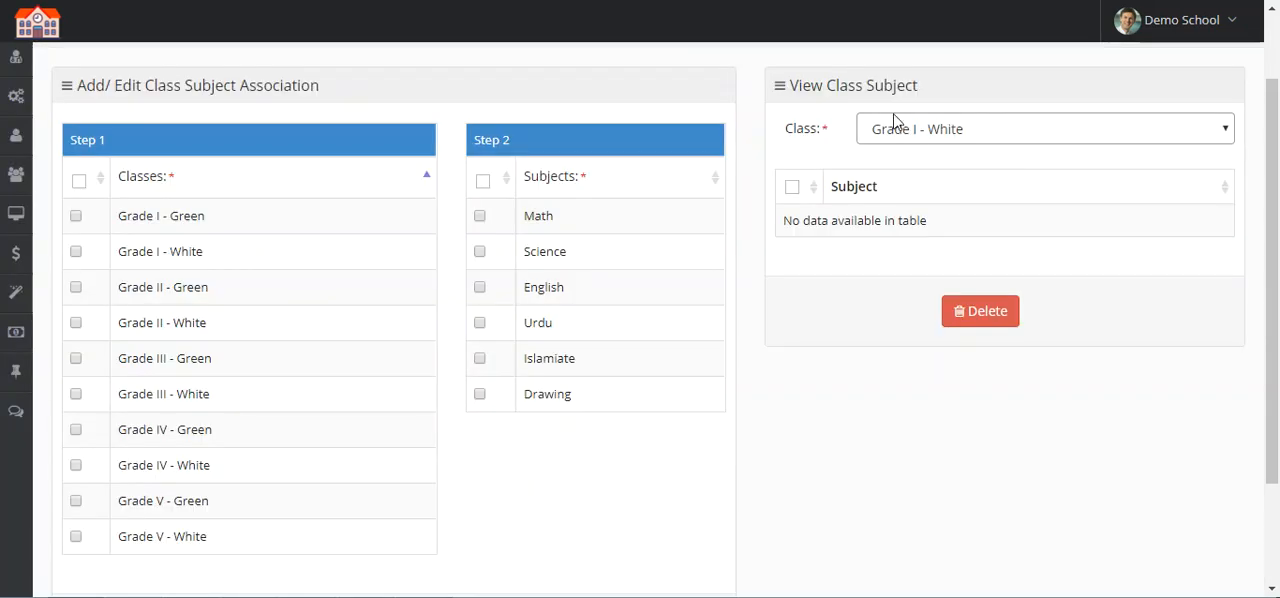
click(912, 140)
click(935, 192)
click(932, 136)
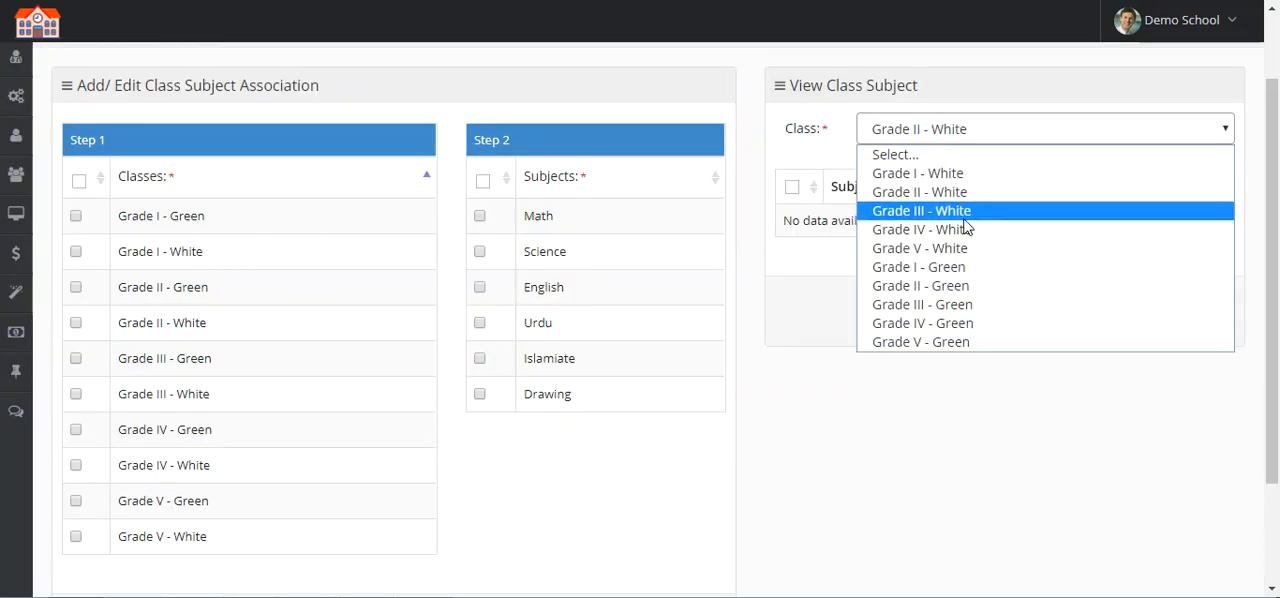
click(967, 231)
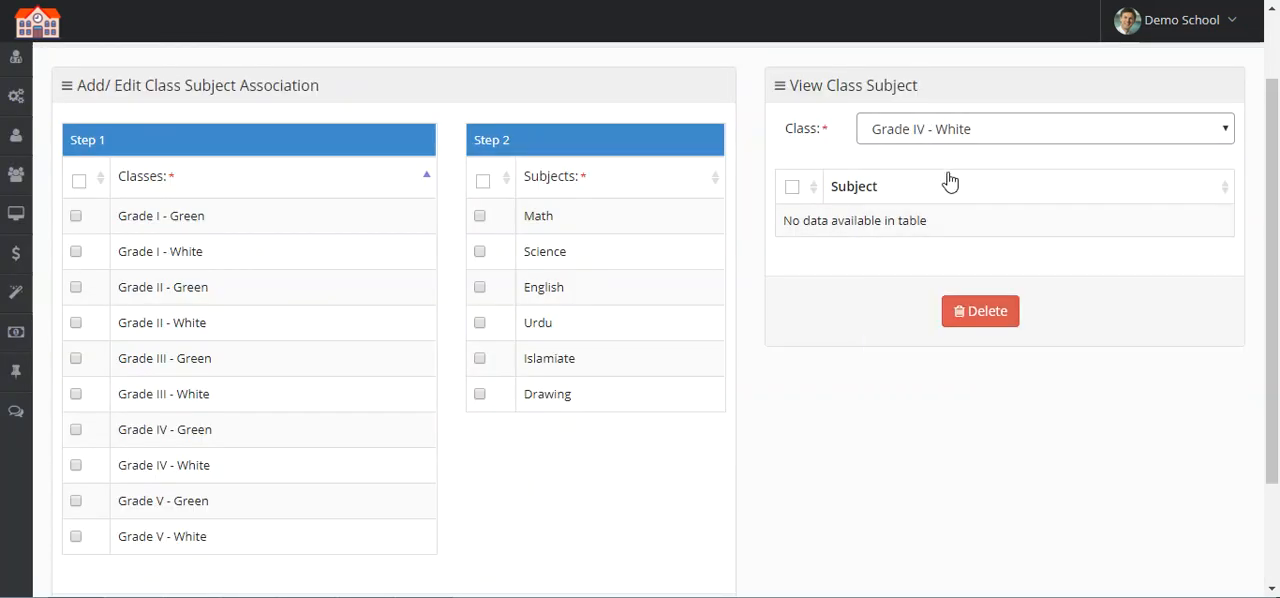
double_click(866, 215)
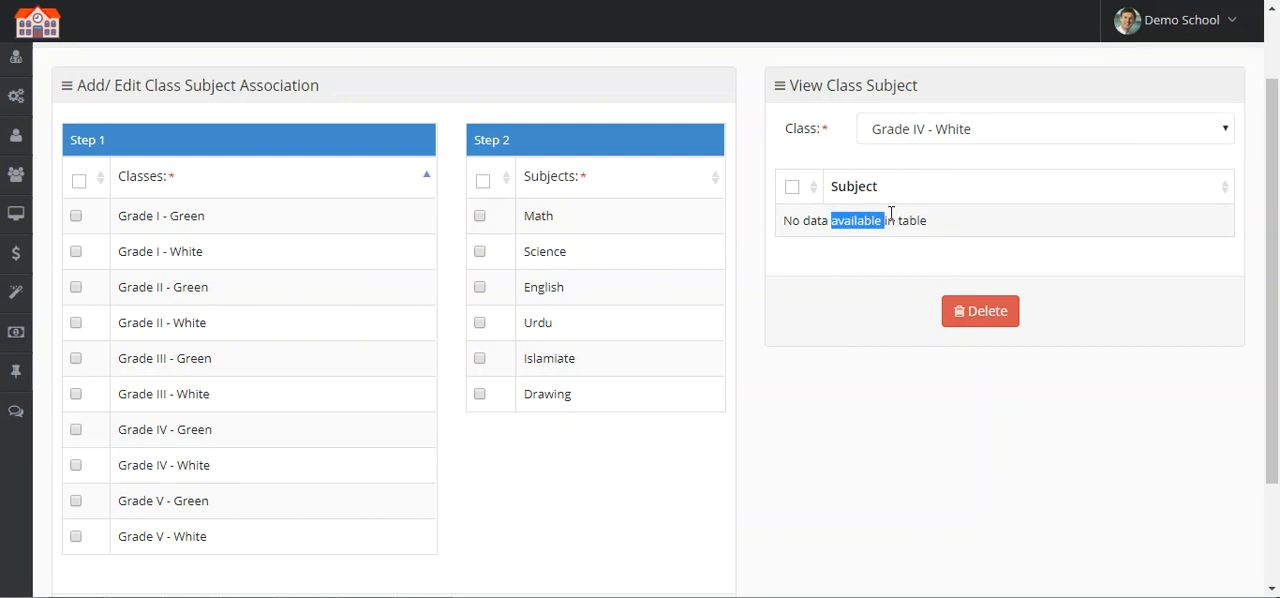
triple_click(895, 215)
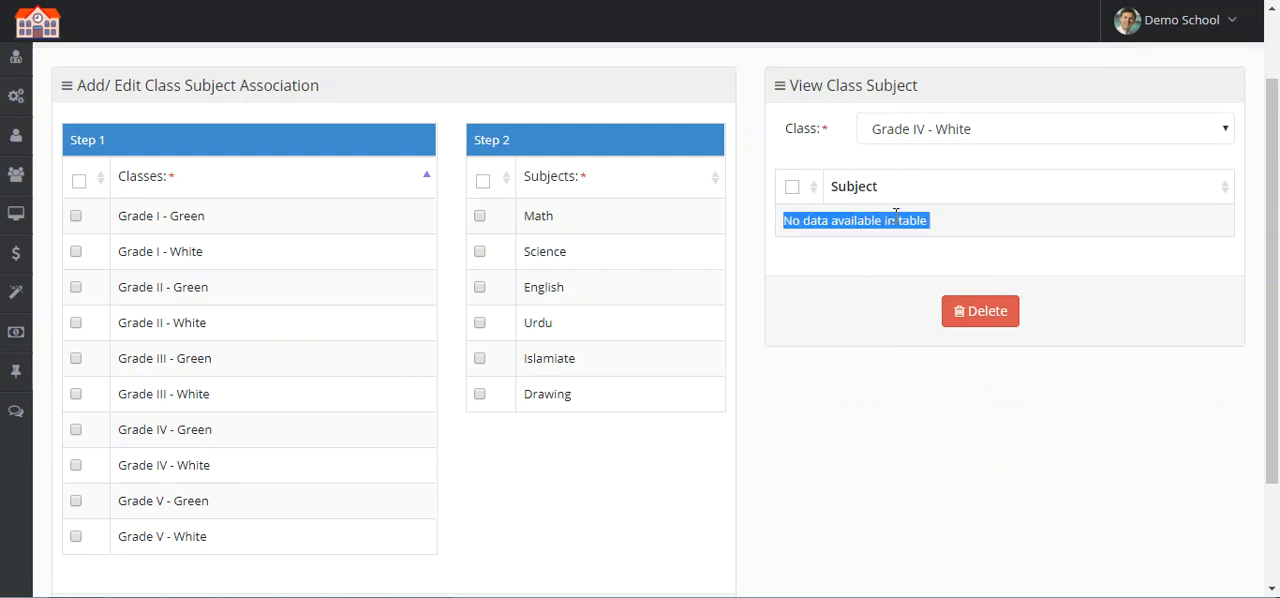
Step: Select every class and every subject for the association
click(79, 181)
click(483, 182)
scroll(595, 390, down, 3)
click(590, 386)
scroll(530, 387, up, 2)
scroll(110, 240, down, 1)
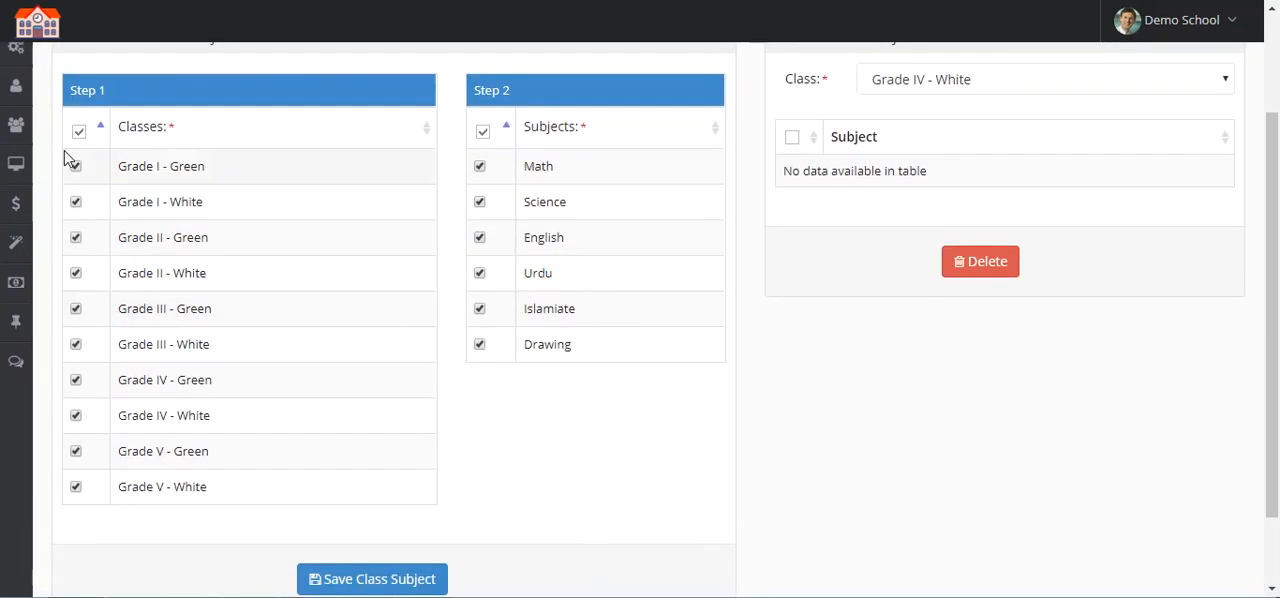
Step: Associate only Grade I - Green and Grade I - White with Math, Science, English, Urdu and Islamiate, and save the class subjects
click(79, 131)
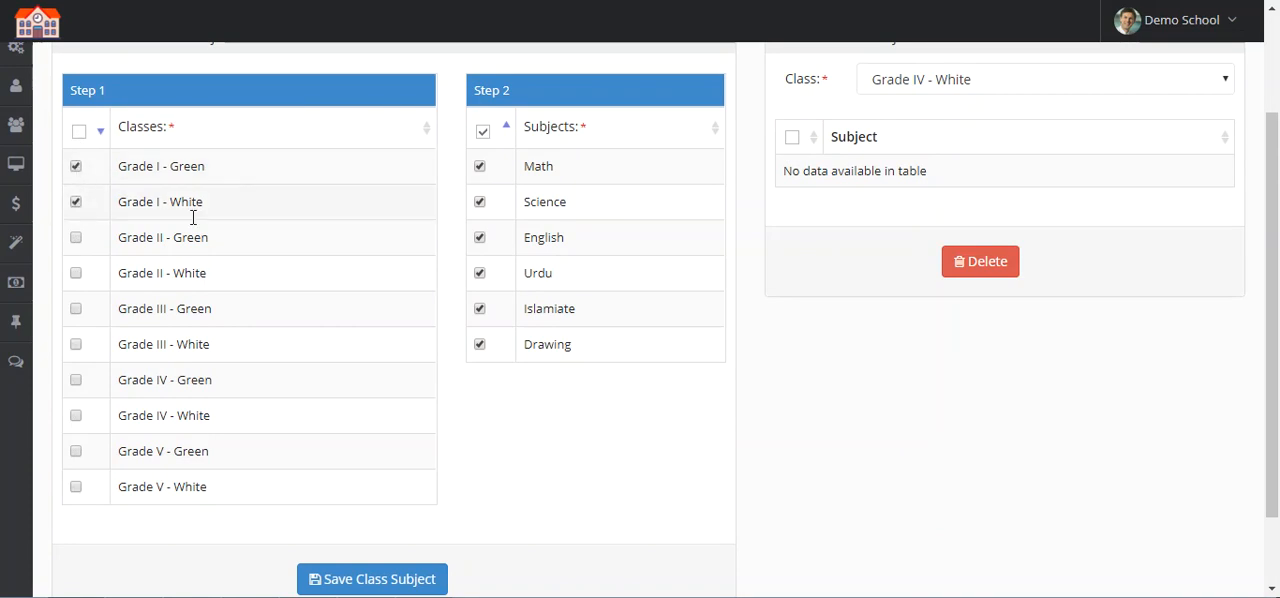
click(482, 134)
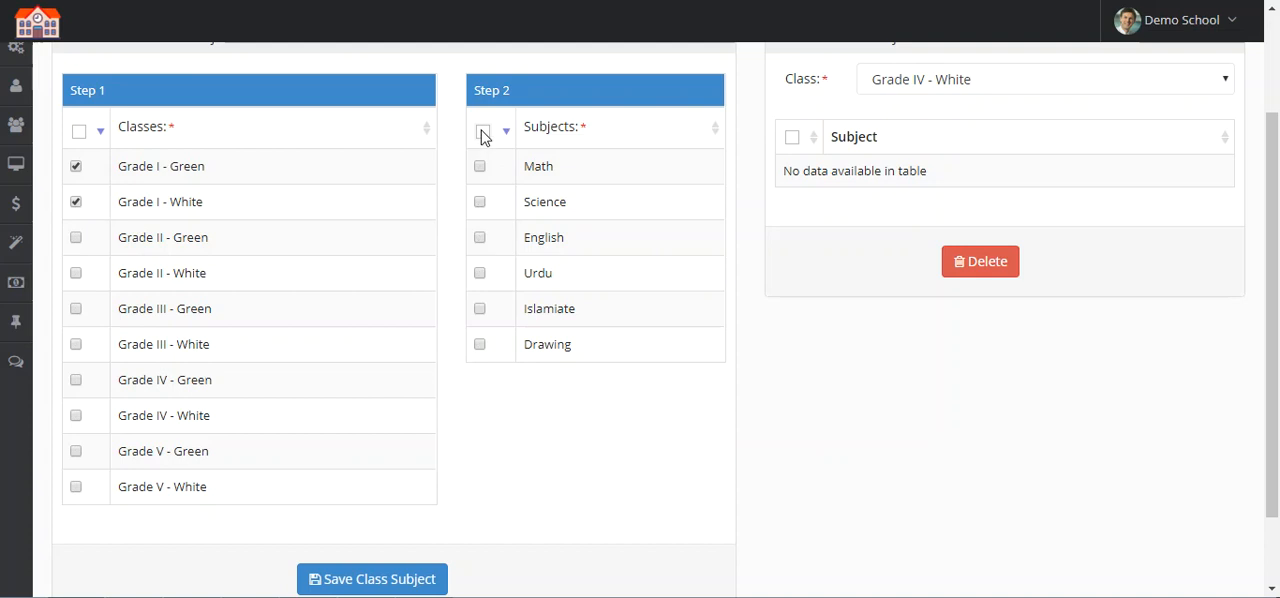
click(480, 345)
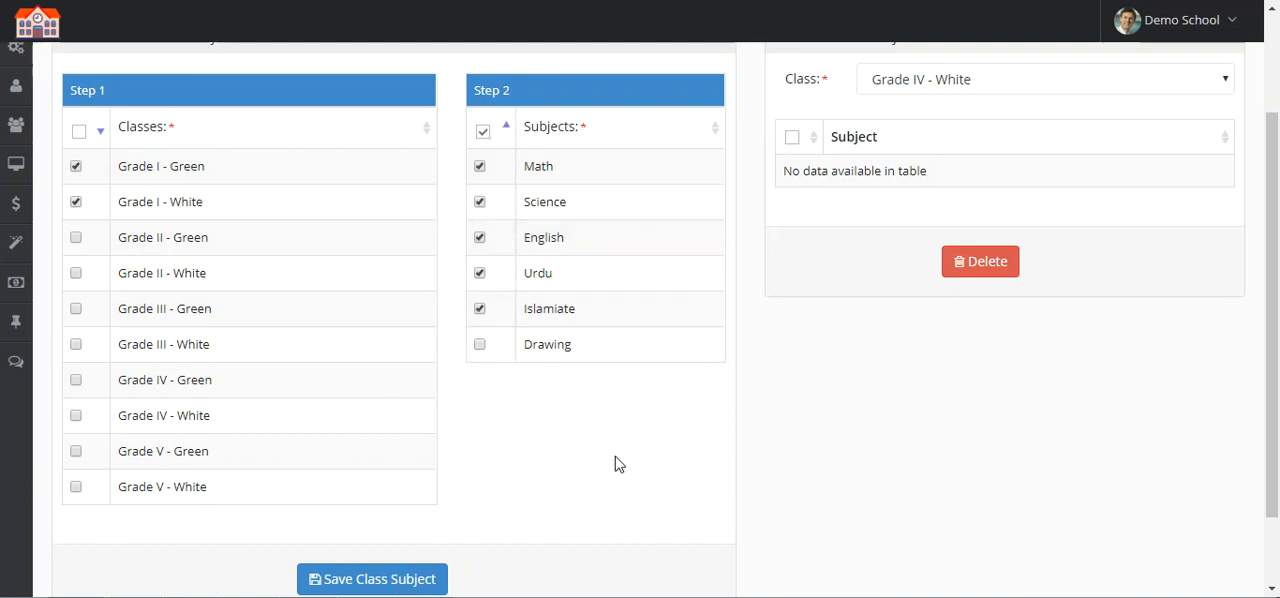
click(352, 580)
Step: Check the saved subjects of Grade I - White and Grade I - Green
click(943, 214)
click(950, 260)
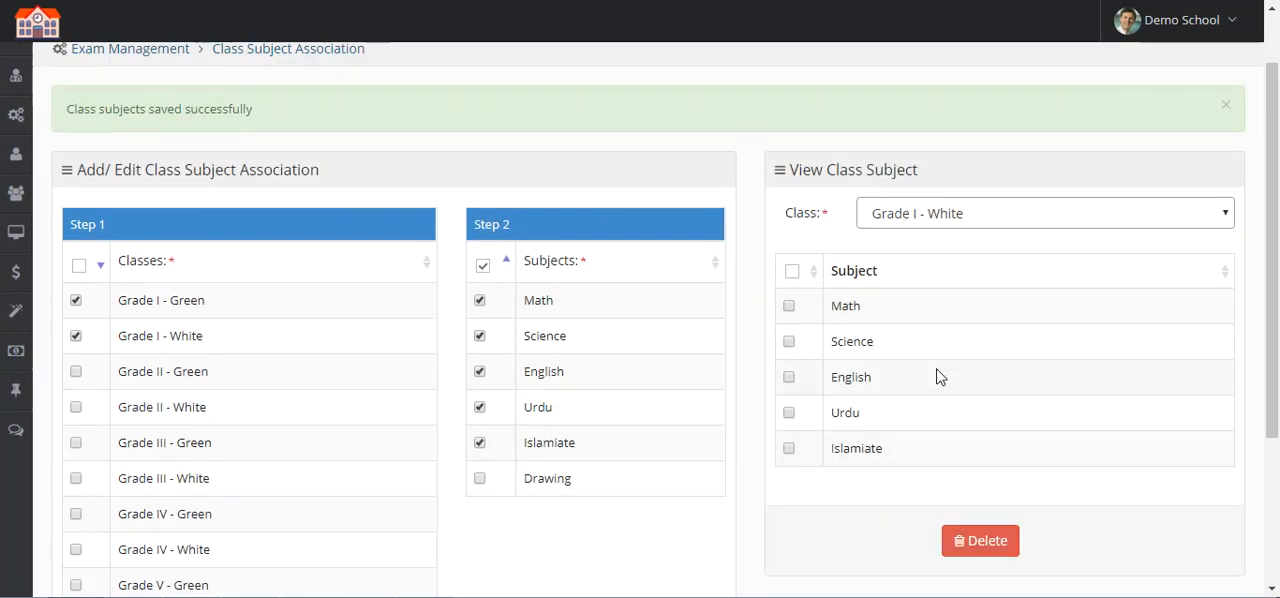
click(934, 212)
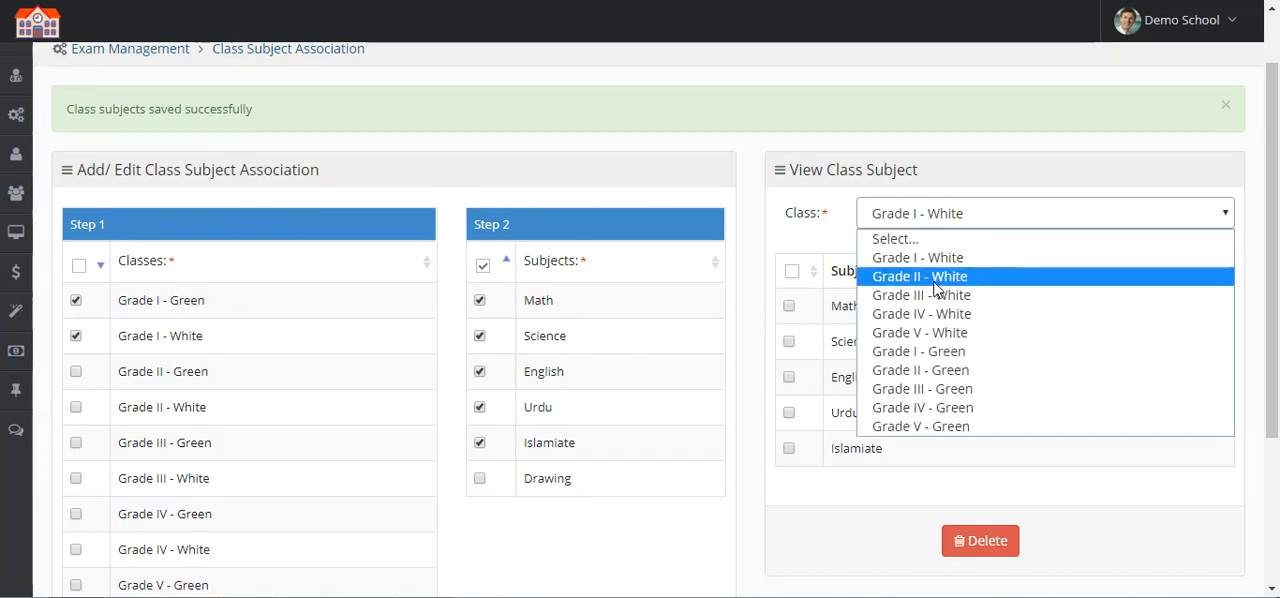
click(968, 351)
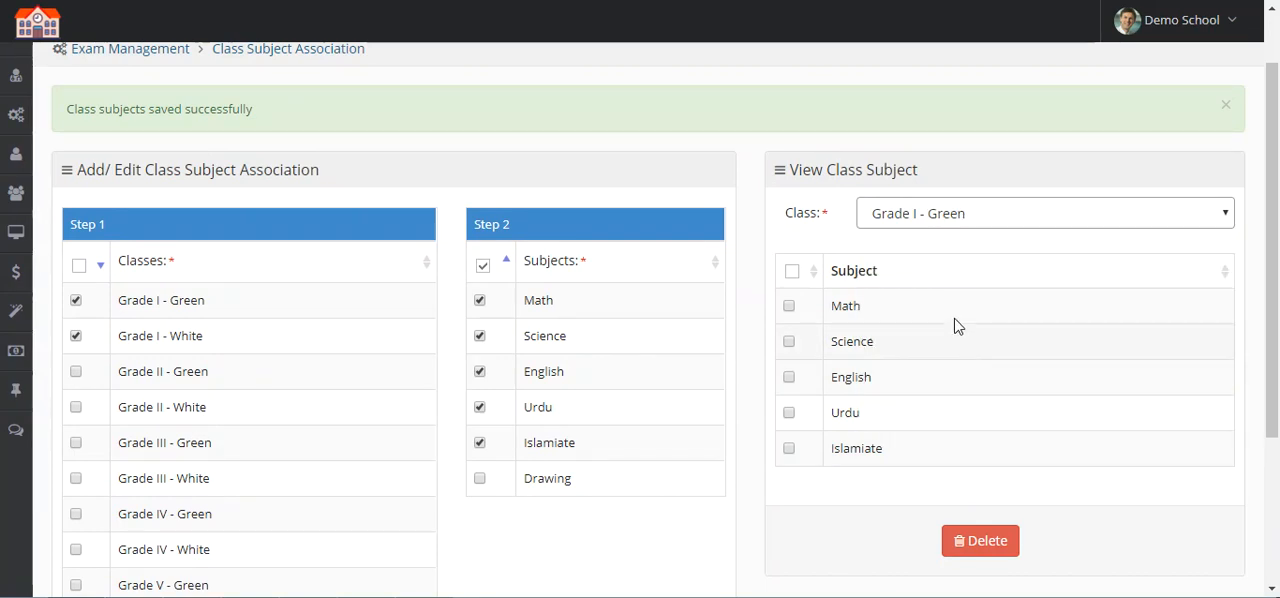
Step: Associate all ten White and Green classes with all six subjects, including Drawing, and save the class subjects
scroll(270, 305, down, 1)
click(78, 171)
scroll(480, 300, down, 2)
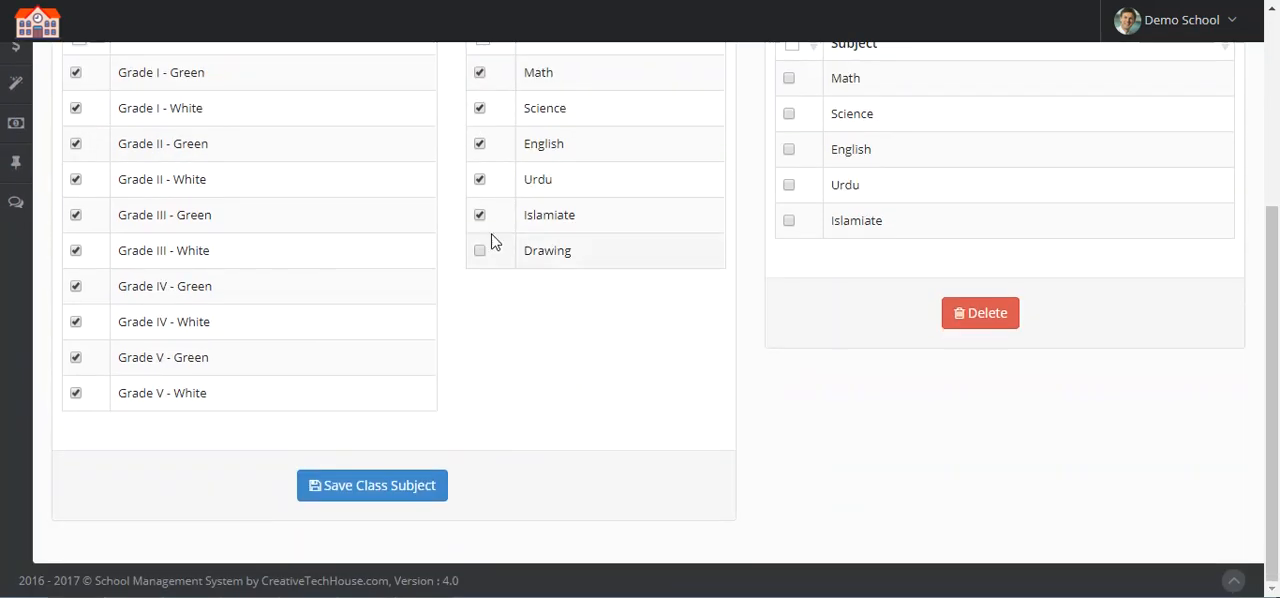
scroll(494, 203, up, 1)
click(483, 137)
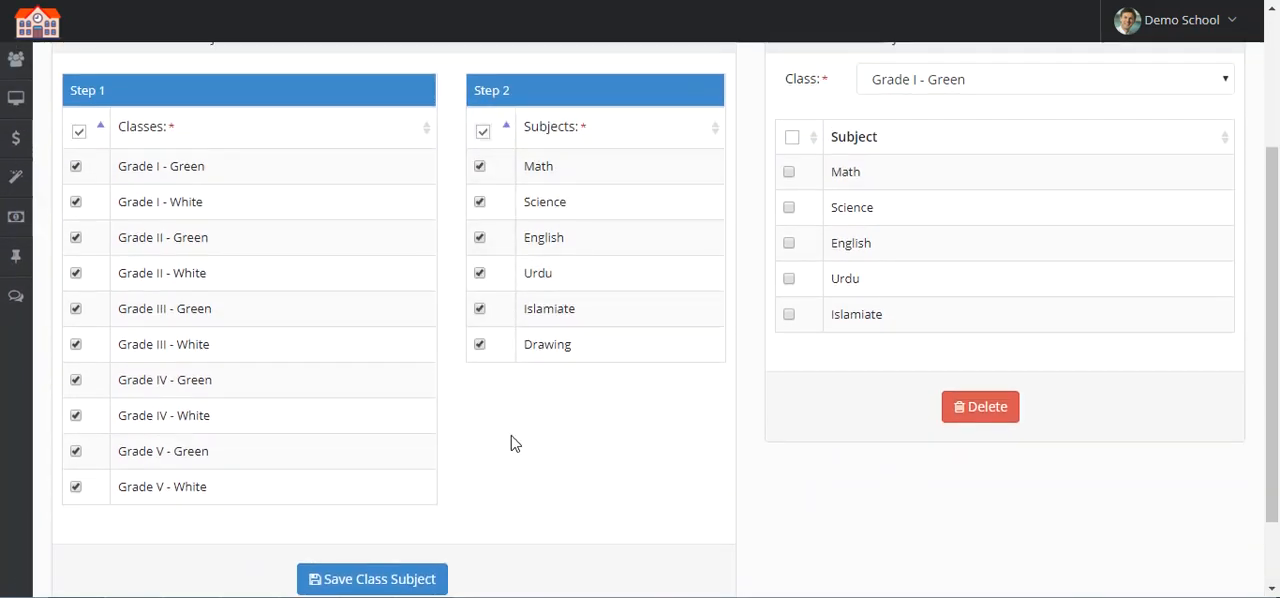
scroll(480, 420, down, 1)
click(420, 487)
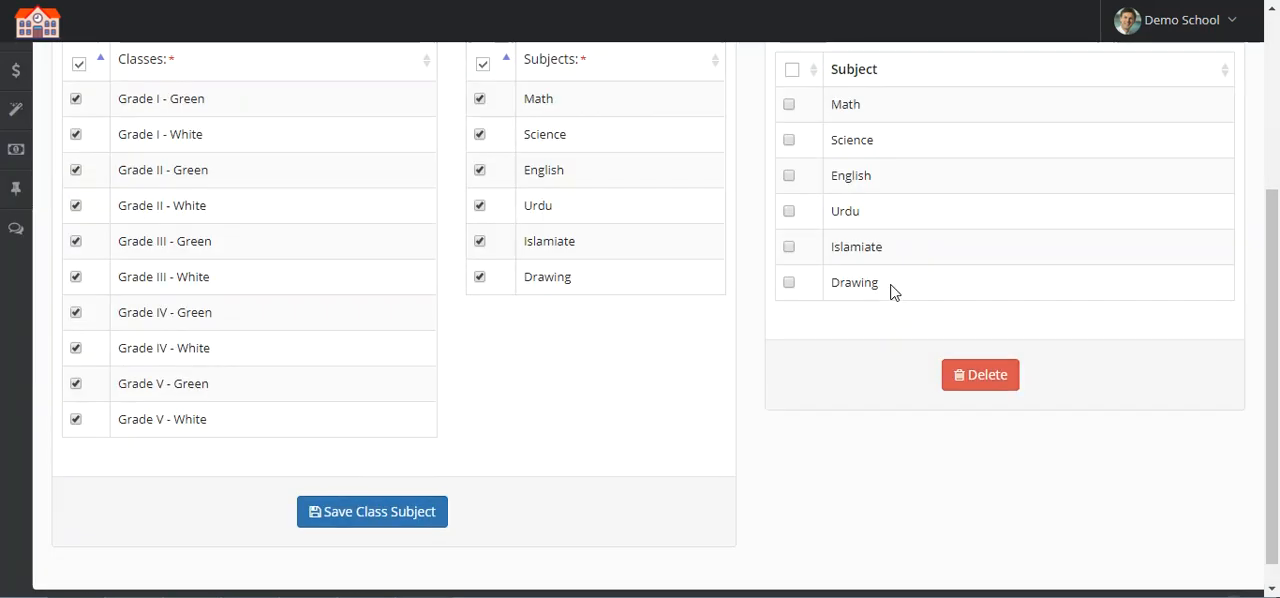
Step: Check the saved subjects of Grade V - White, Grade IV - Green and Grade I - White
click(952, 216)
click(965, 332)
click(950, 216)
click(1010, 411)
click(931, 214)
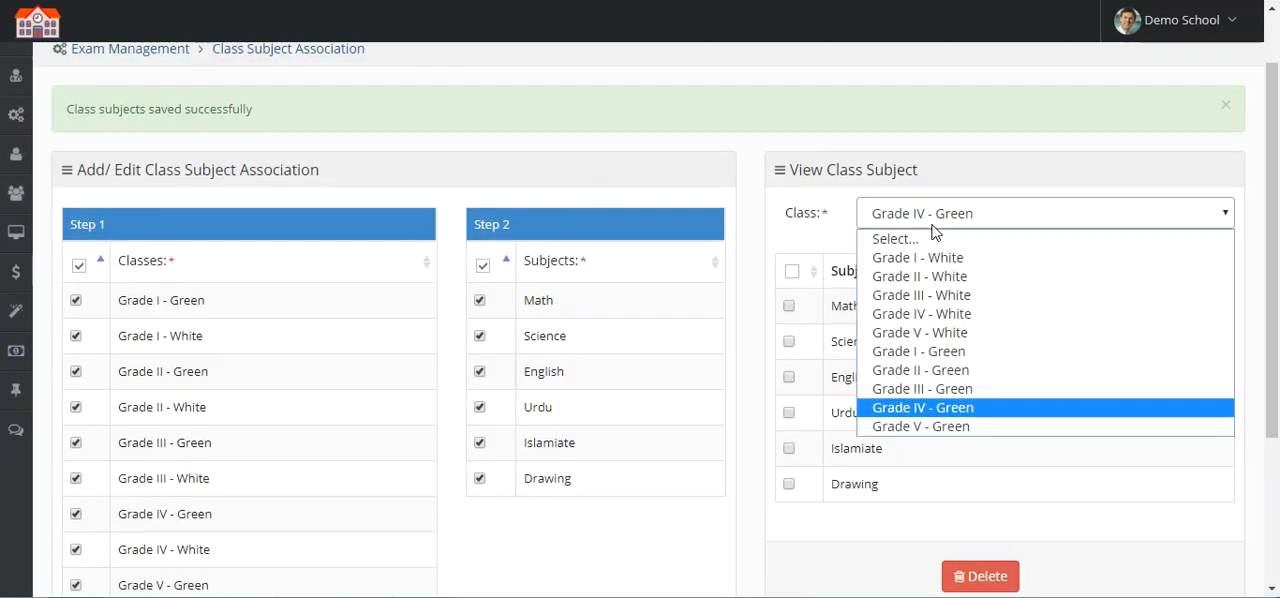
click(941, 265)
scroll(803, 334, up, 2)
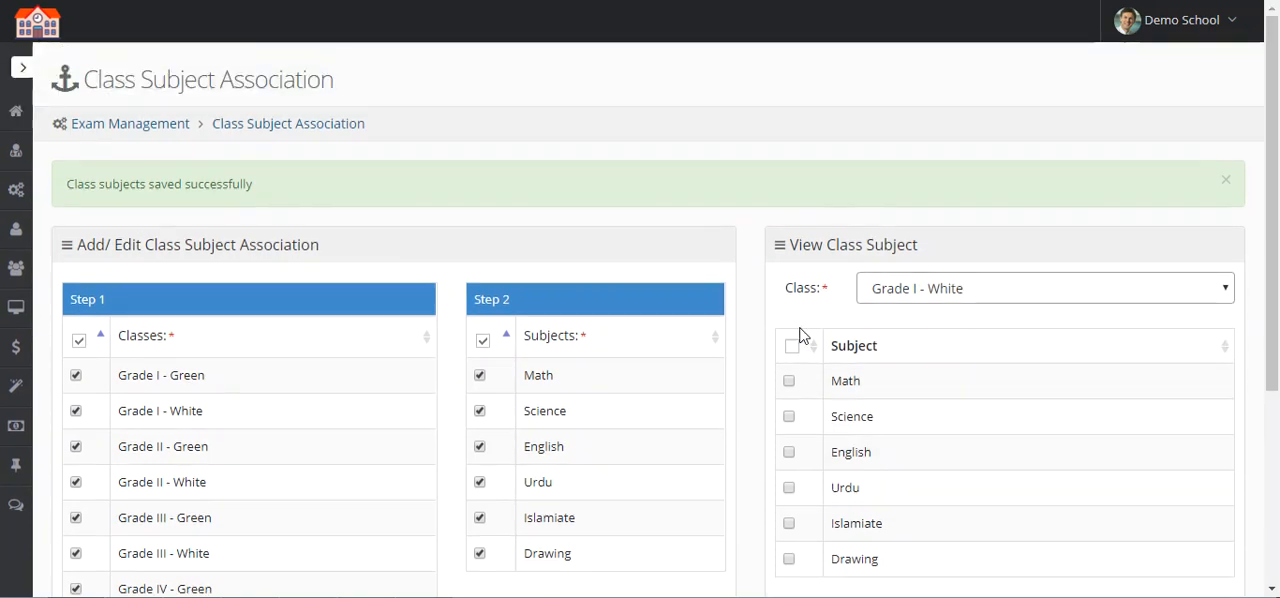
mouse_move(8, 158)
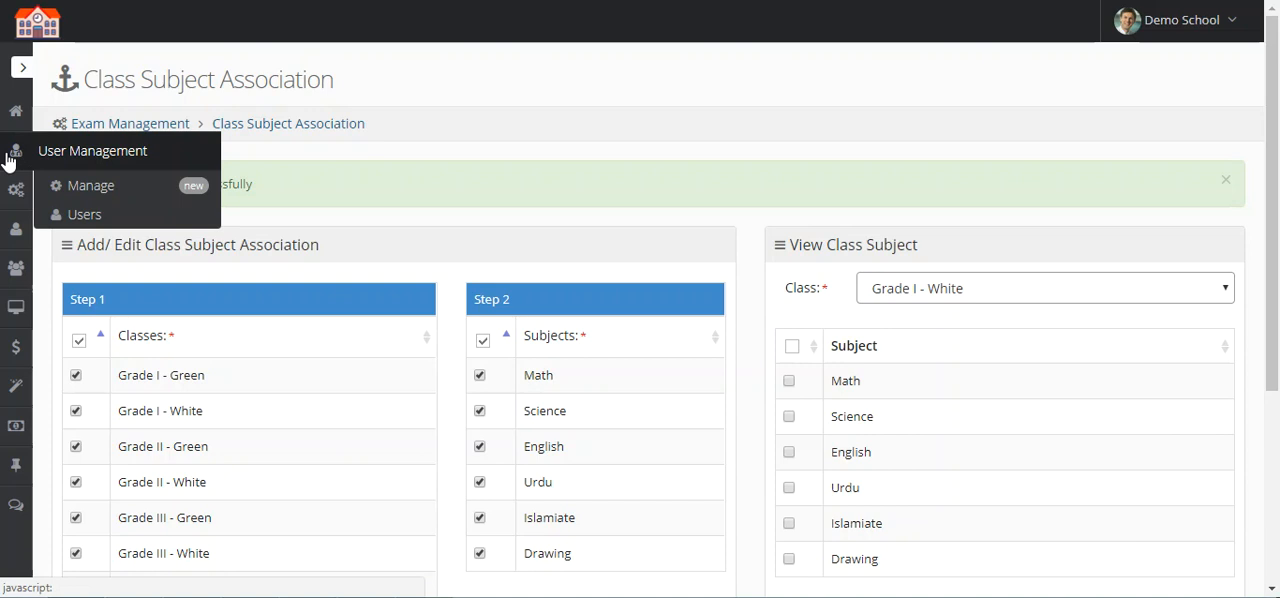
mouse_move(24, 188)
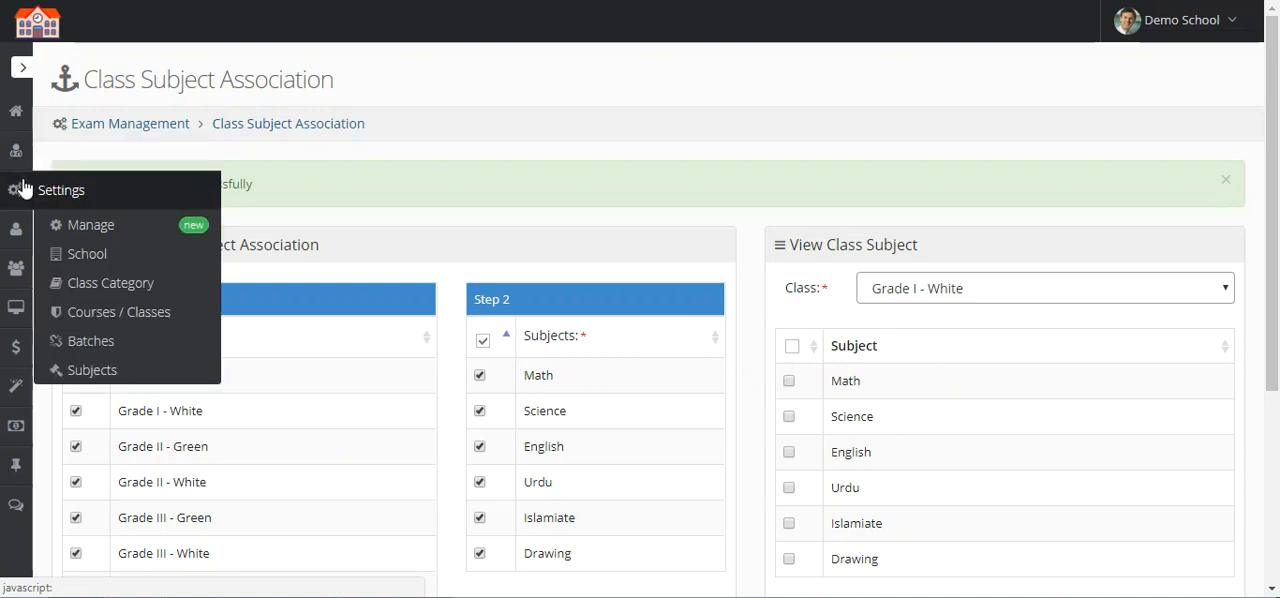